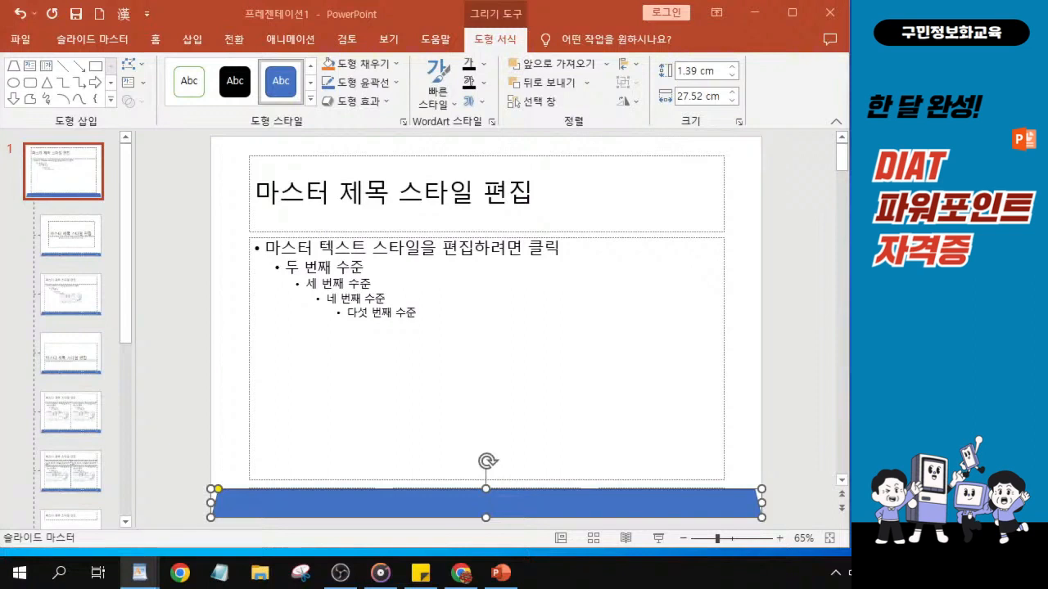
Fill the selected bottom bar shape on the slide master with the purple texture.
key(ctrl)
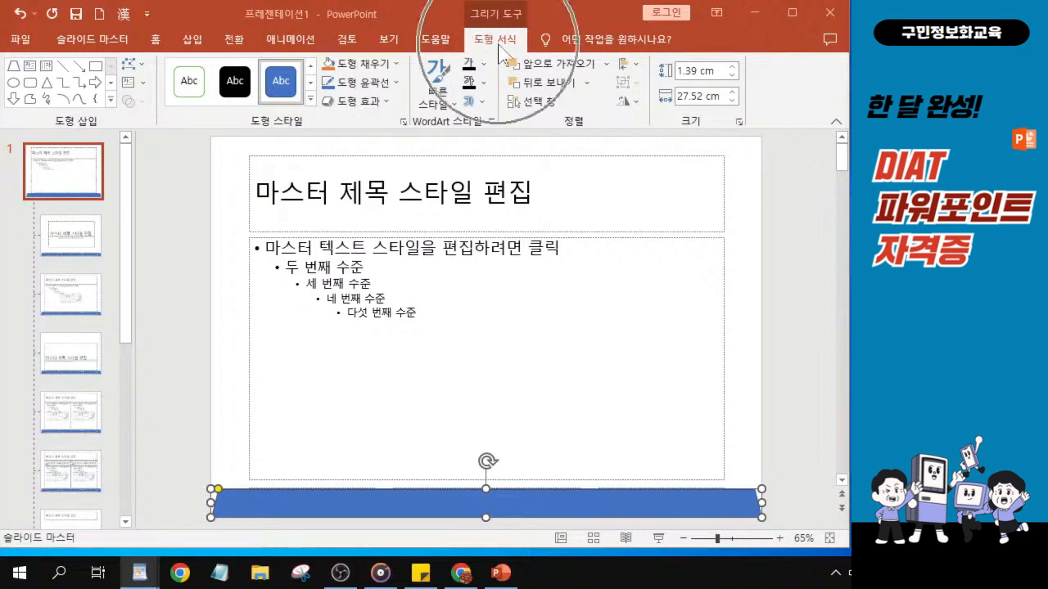
click(382, 73)
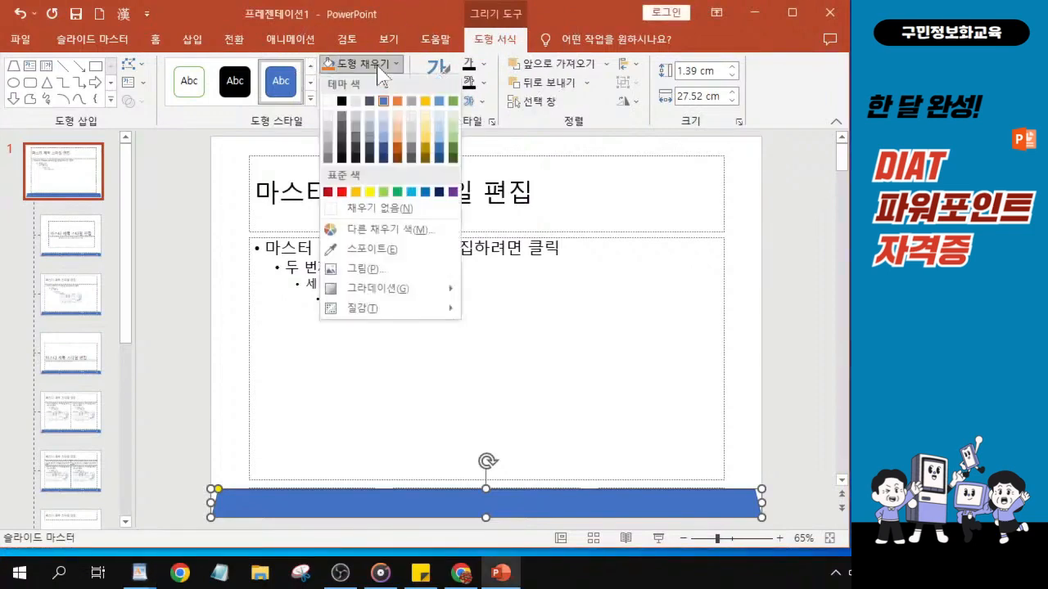
key(ctrl)
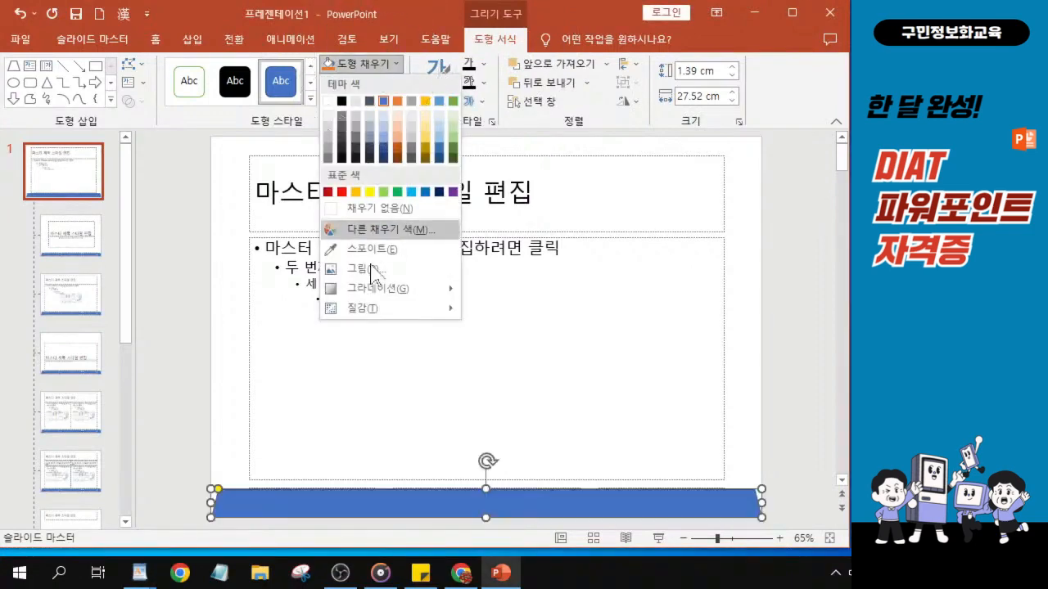
mouse_move(393, 314)
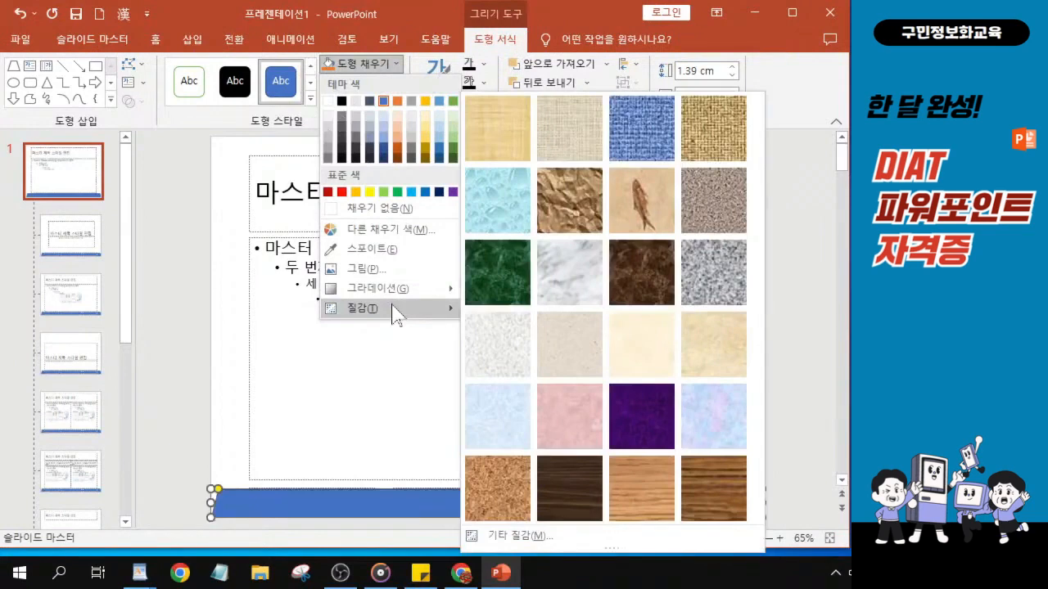
key(ctrl)
key(ctrl)
key(ctrl)
key(ctrl)
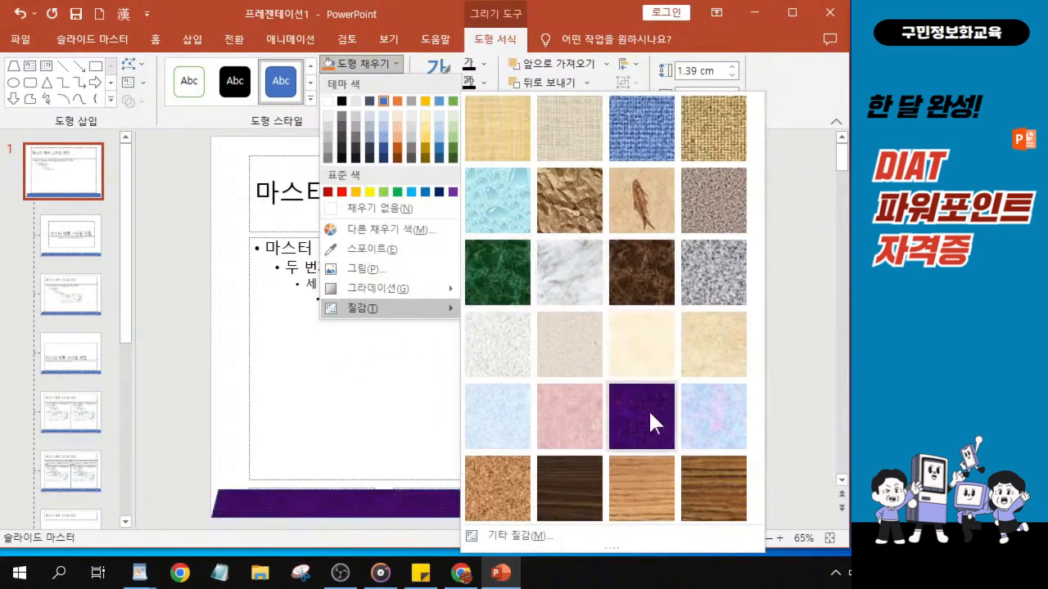
key(ctrl)
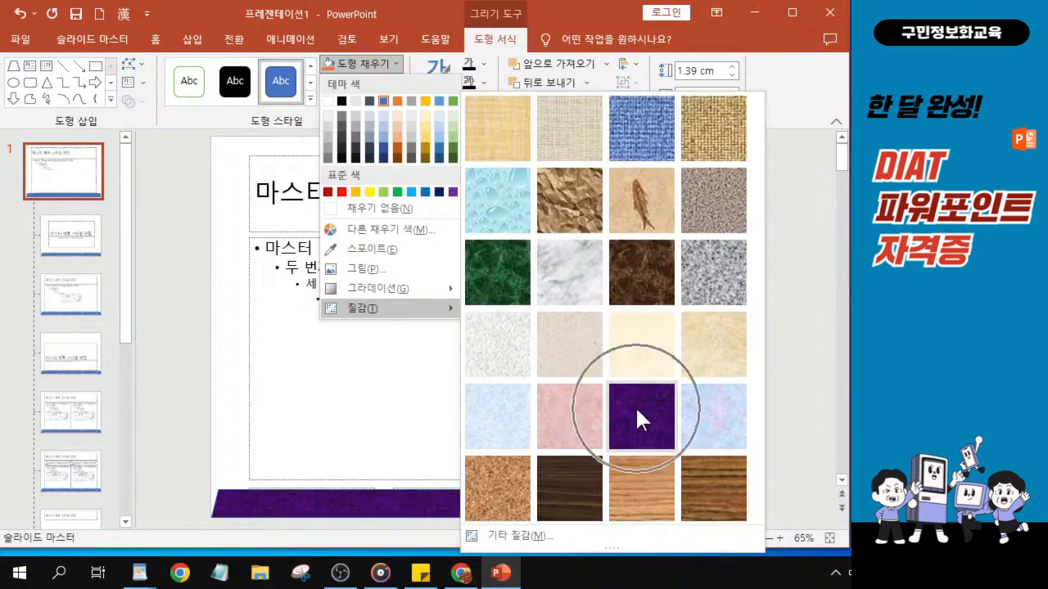
click(640, 411)
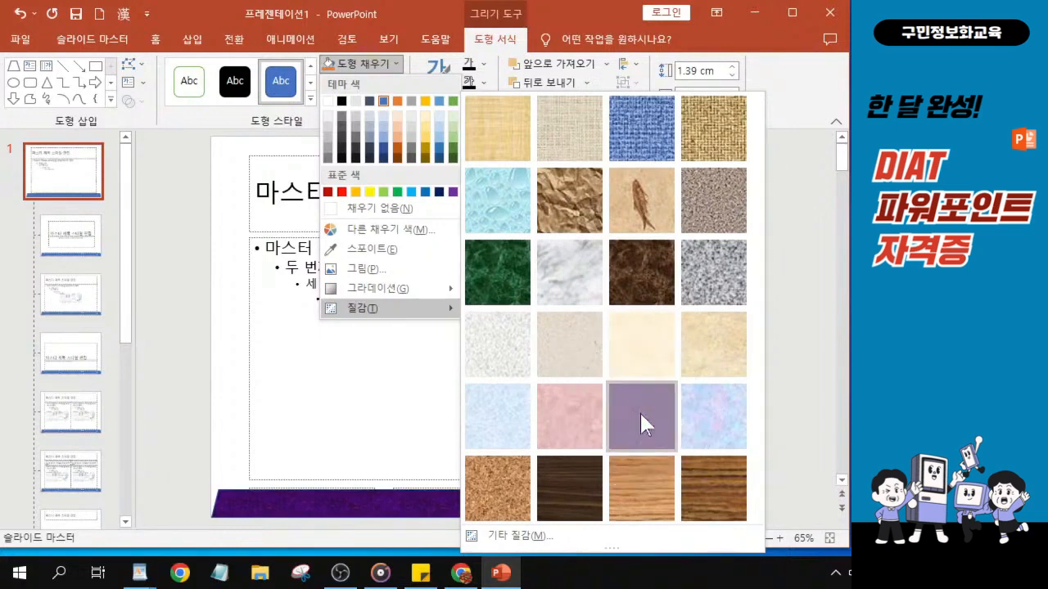
key(ctrl)
key(ctrl)
key(ctrl)
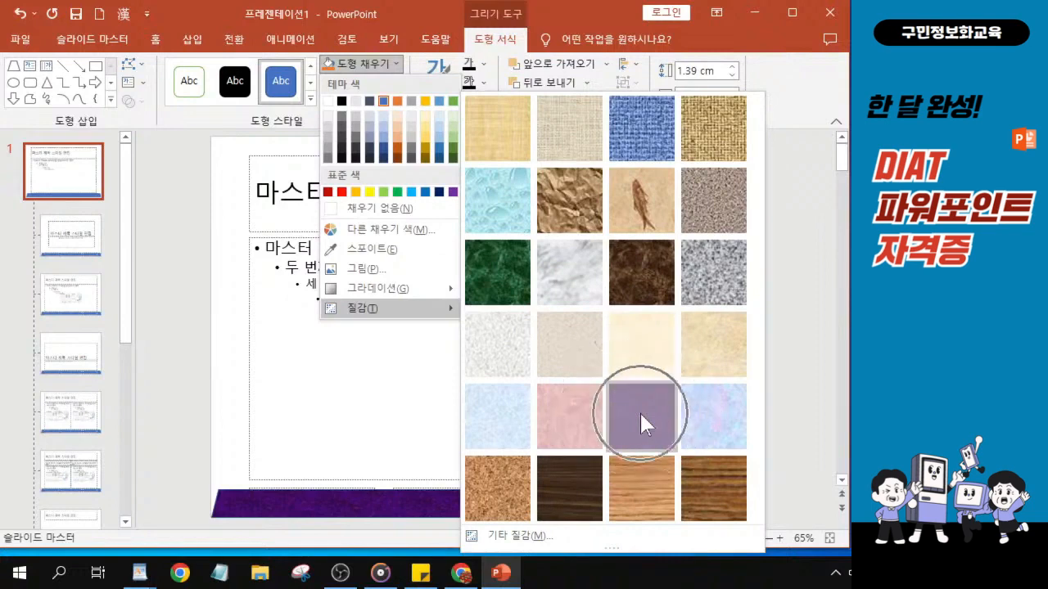
click(640, 410)
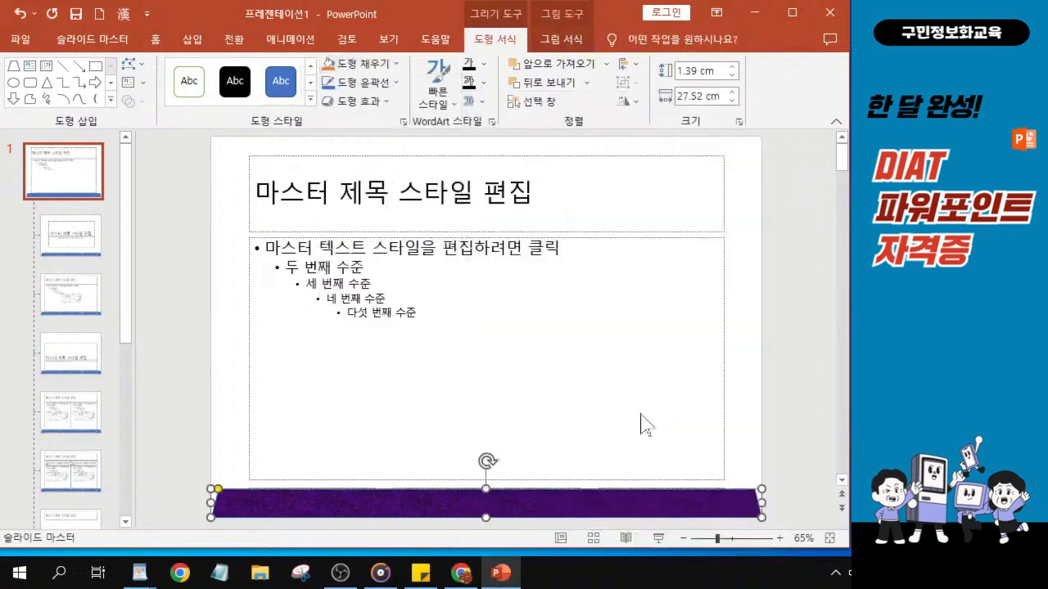
Remove the outline from the bottom bar shape.
drag(507, 550, 508, 561)
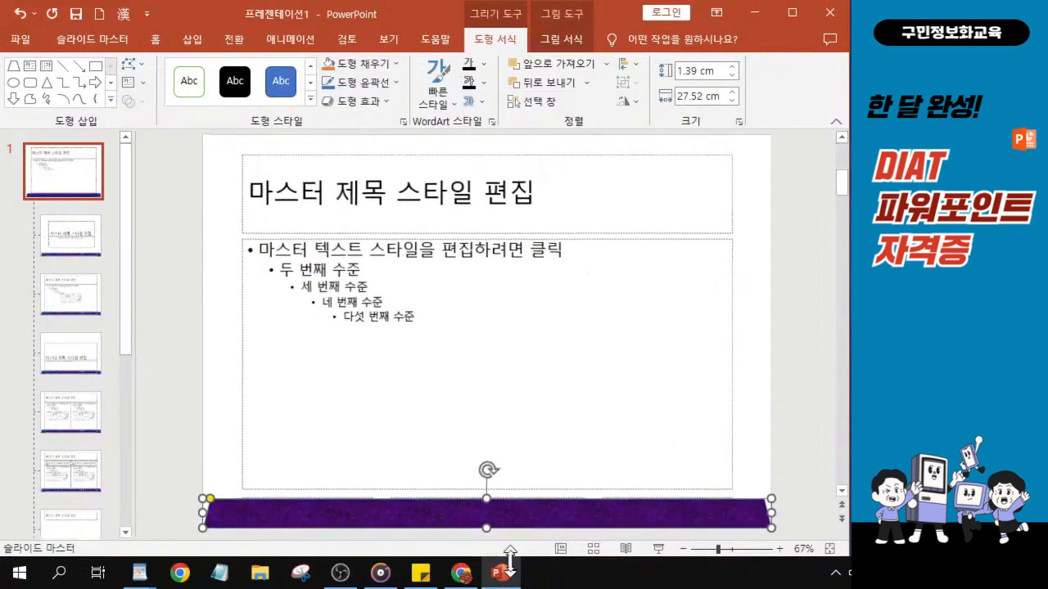
key(ctrl)
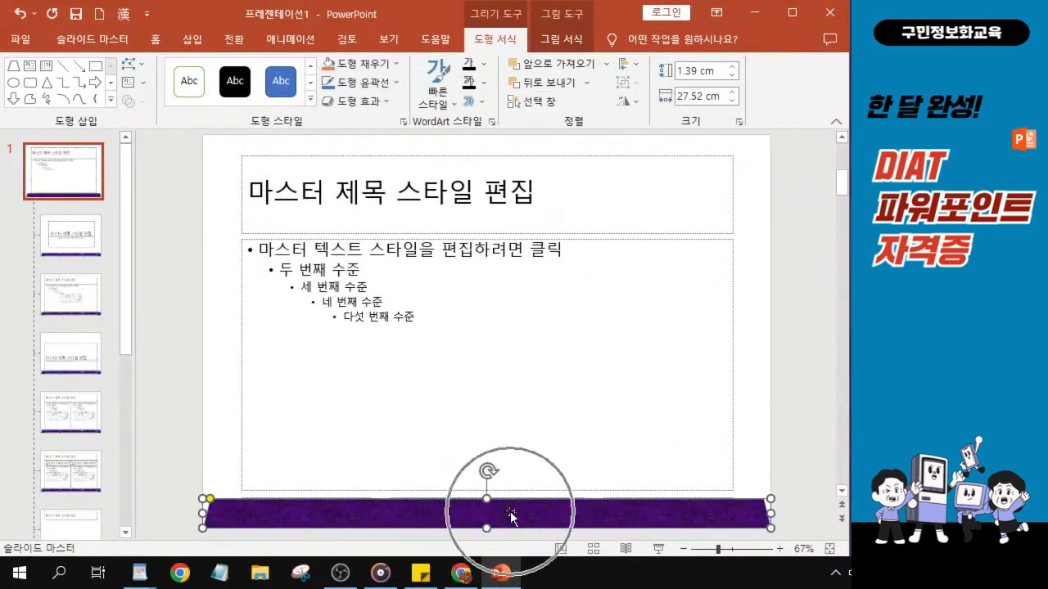
key(ctrl)
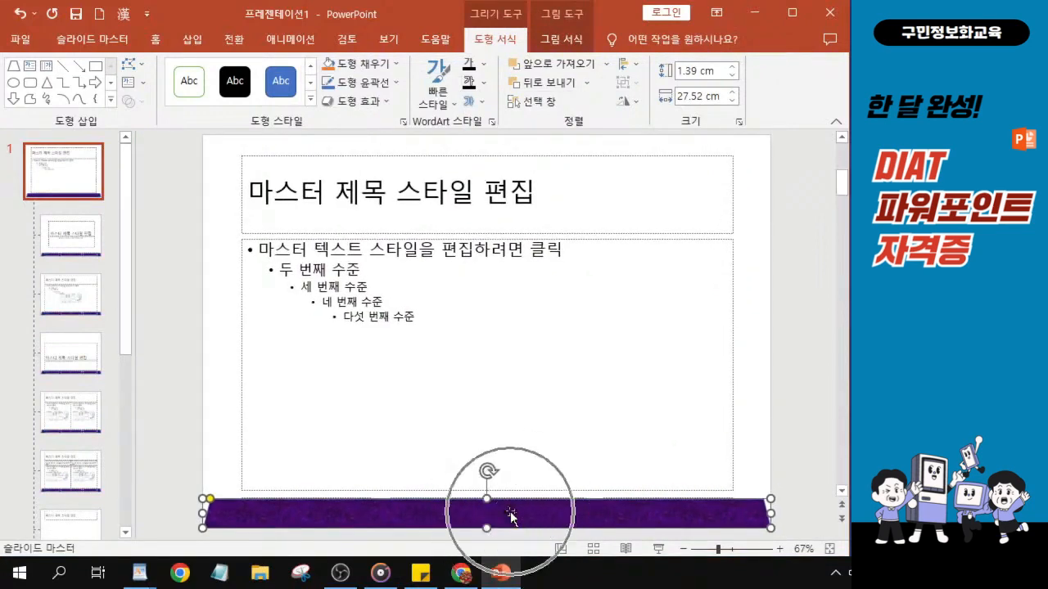
key(ctrl)
click(382, 85)
key(ctrl)
click(383, 85)
click(382, 85)
key(ctrl)
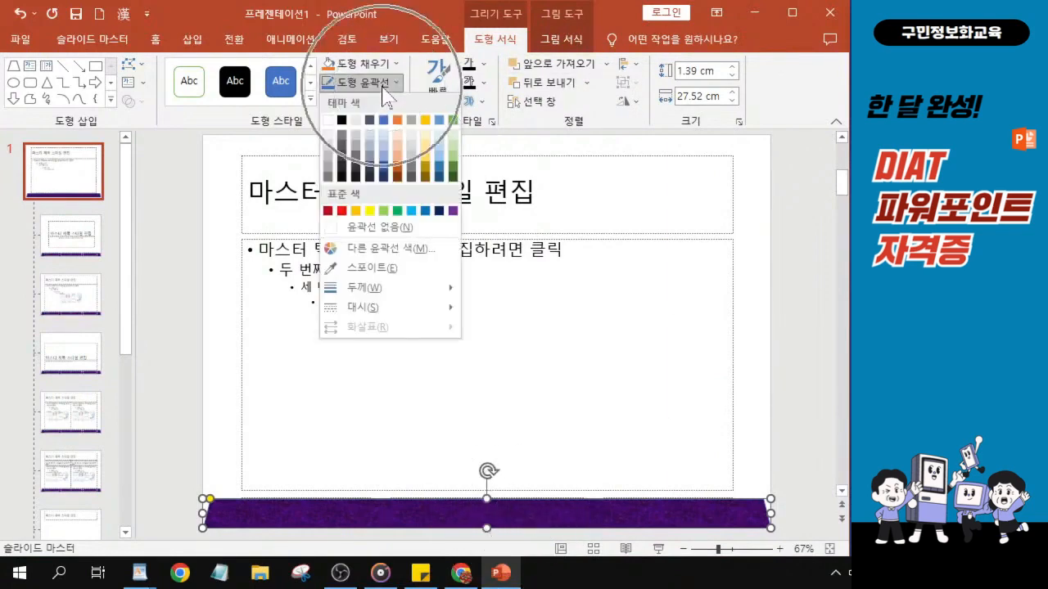
key(ctrl)
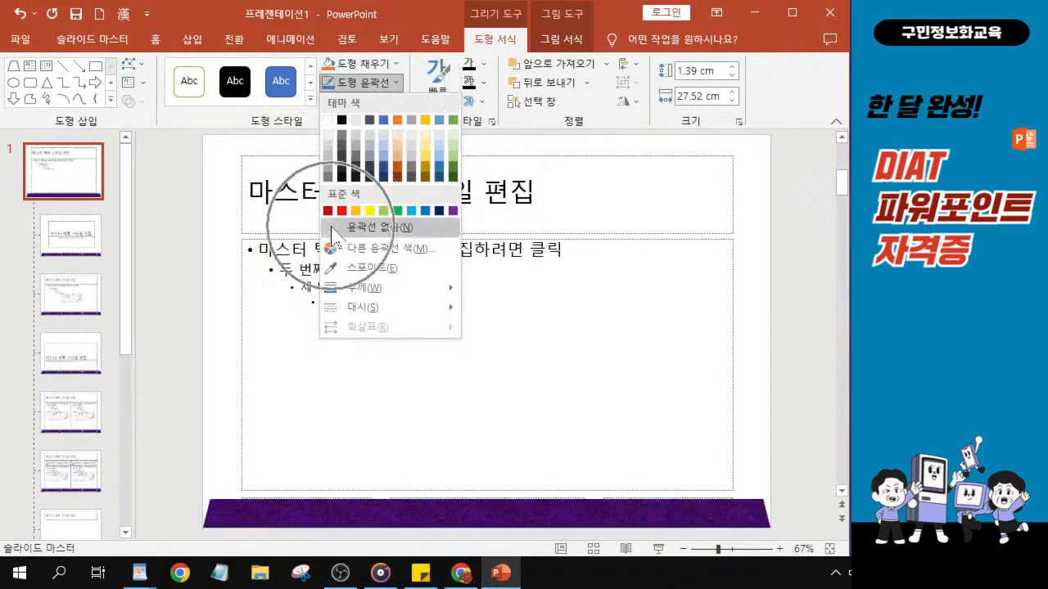
key(ctrl)
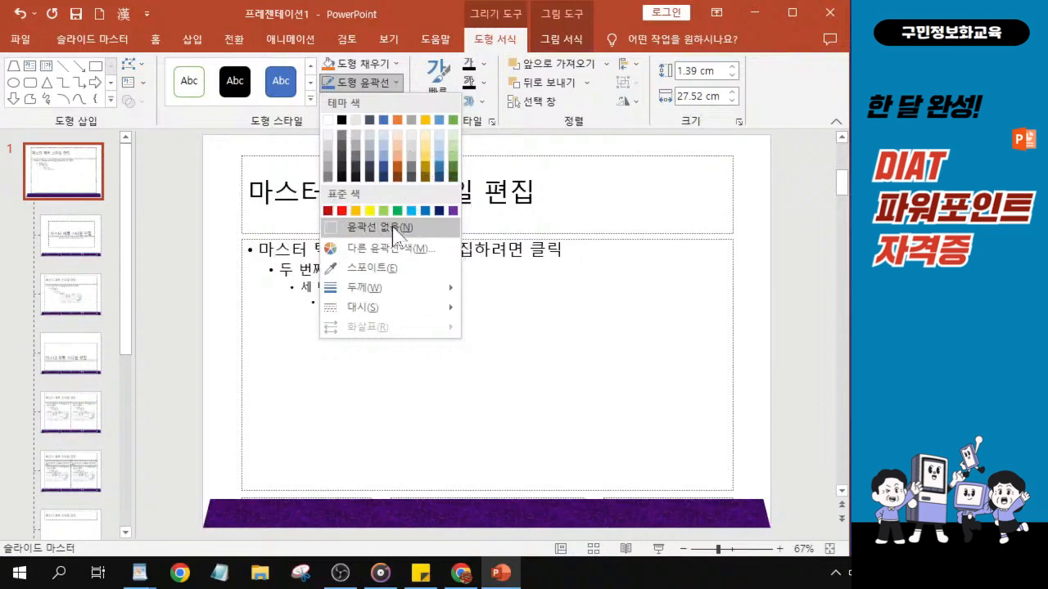
key(ctrl)
key(ctrl)
key(ctrl)
click(397, 230)
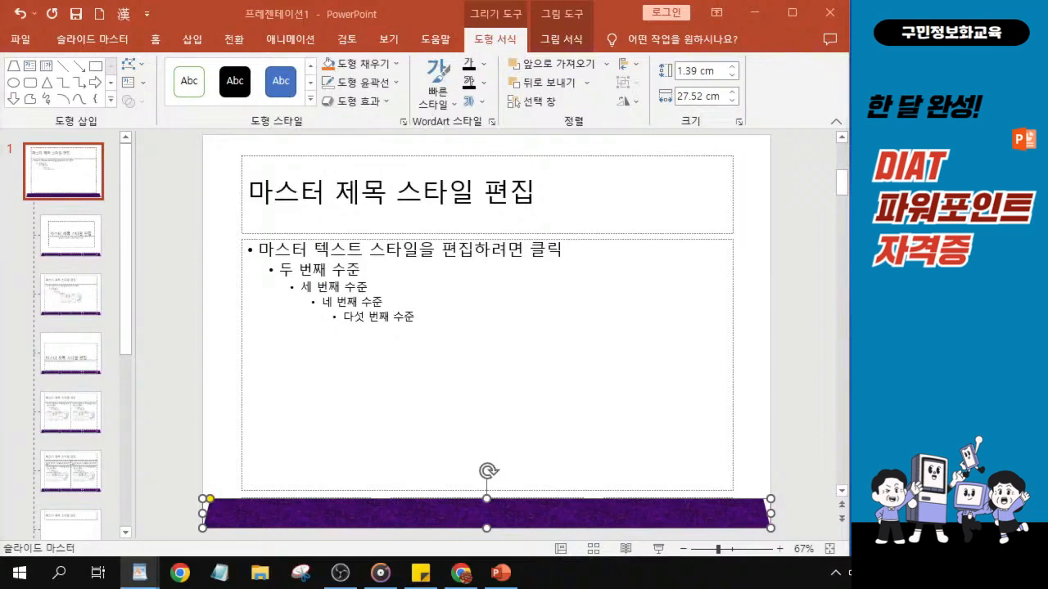
Apply the first bevel preset from the shape effects to the bottom bar.
click(373, 103)
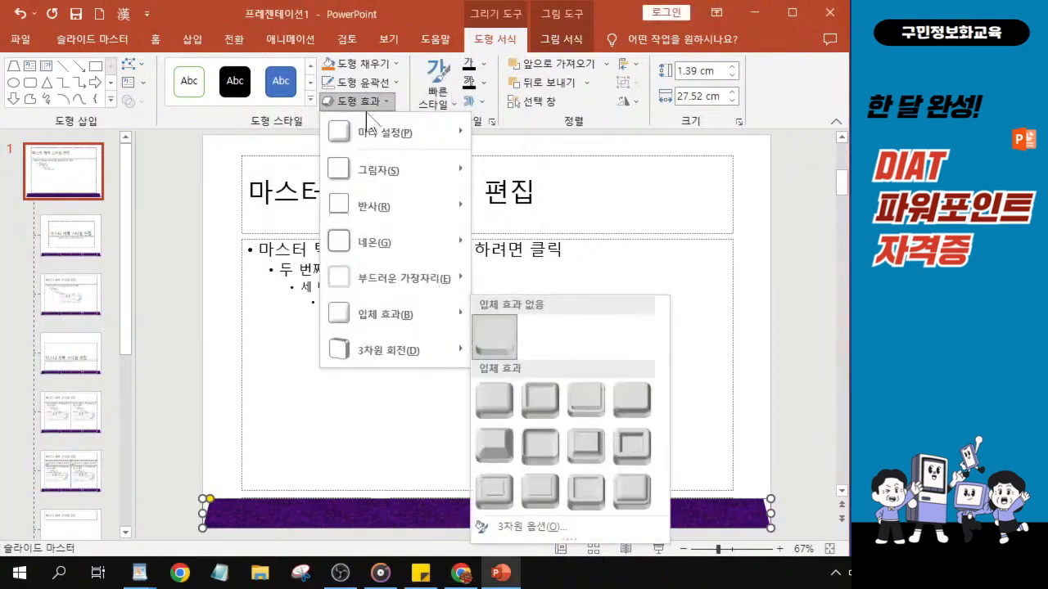
key(ctrl)
key(ctrl)
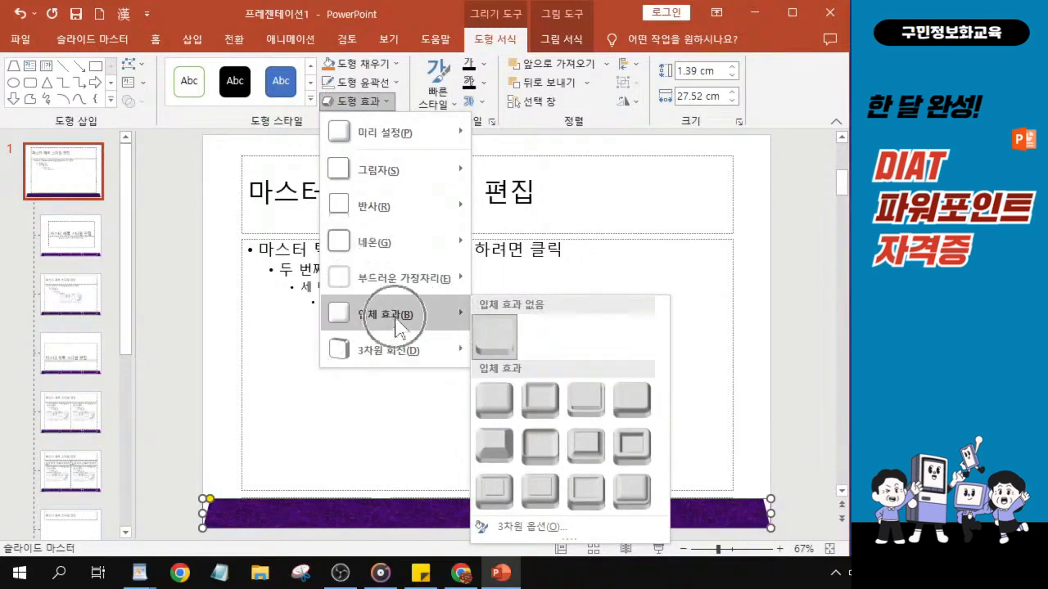
click(500, 400)
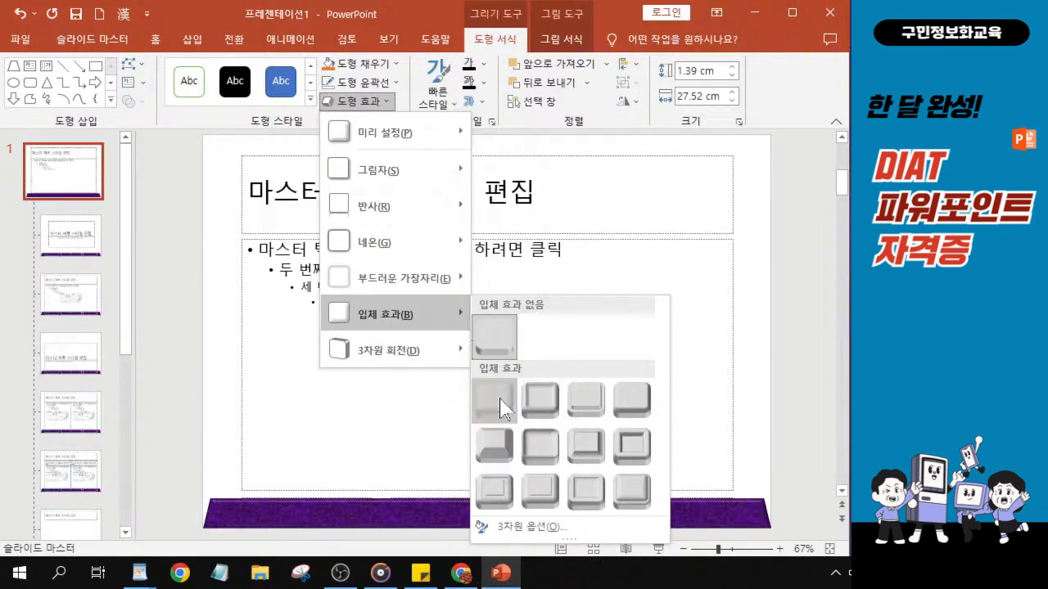
click(500, 400)
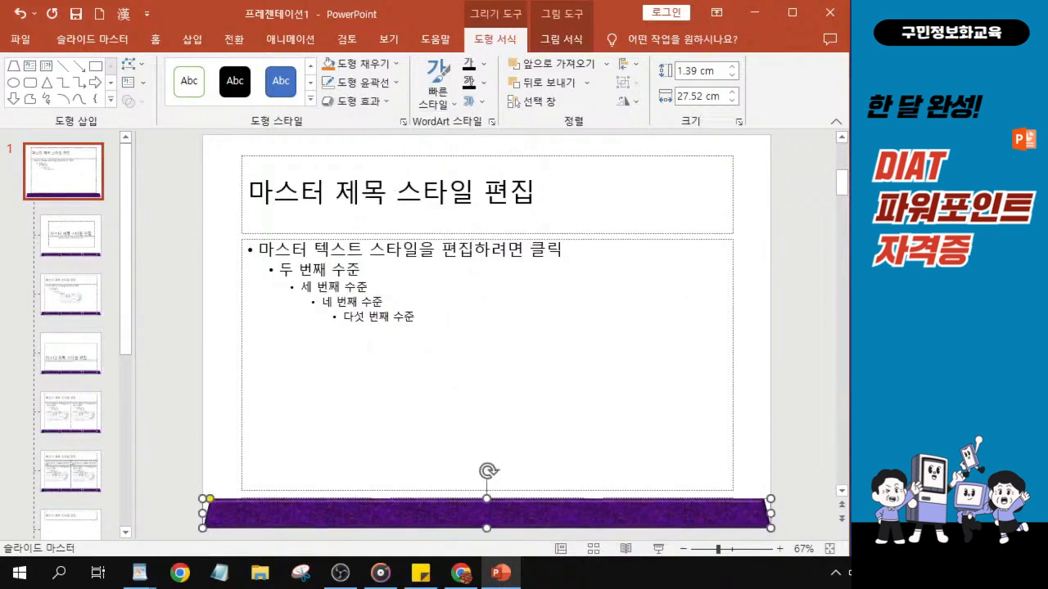
Set the bottom bar's font to 굴림.
key(alt+Tab)
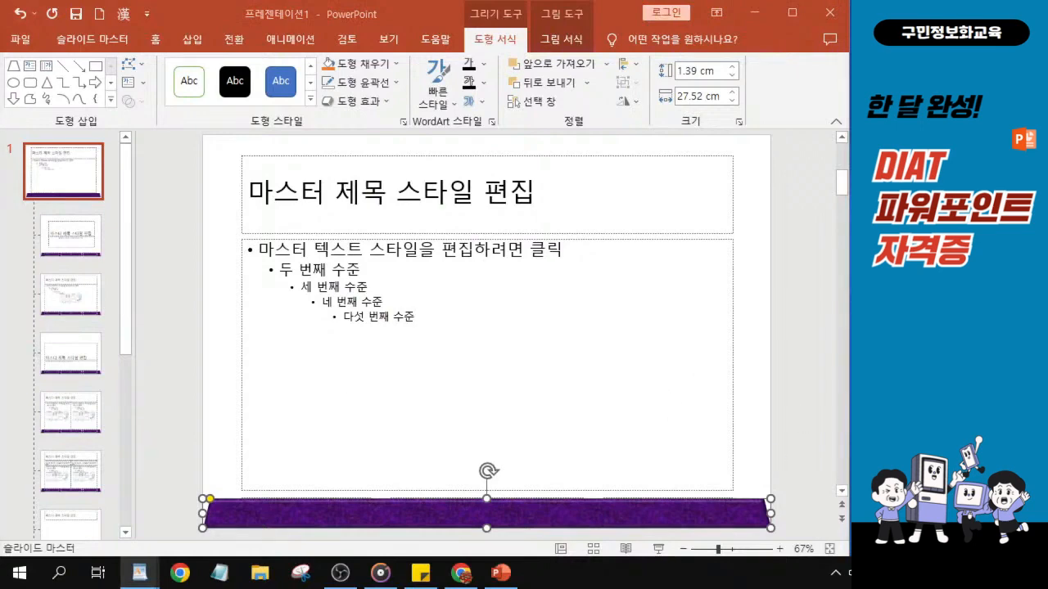
click(375, 511)
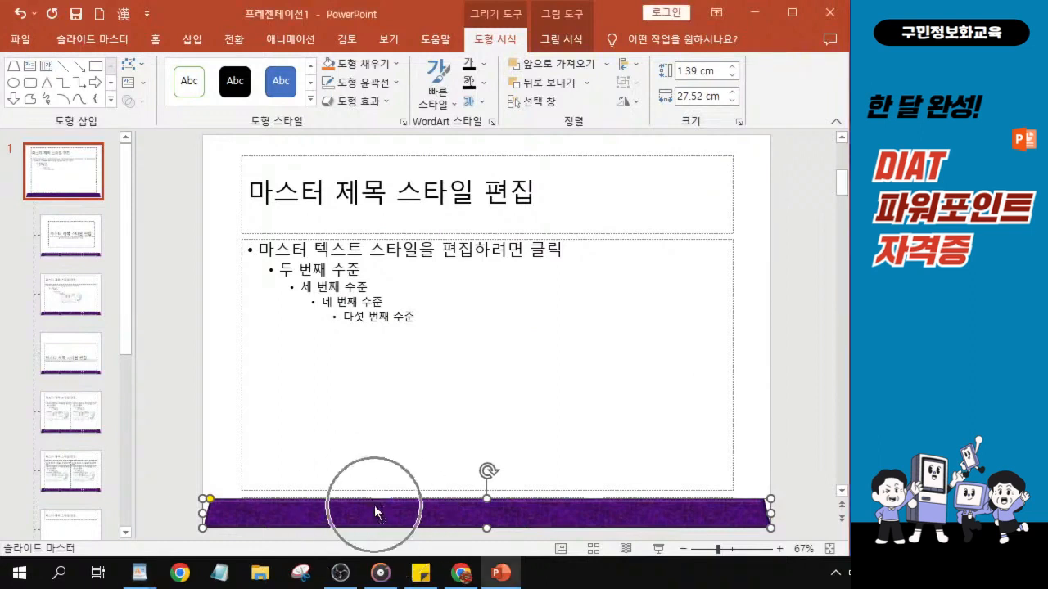
click(158, 41)
key(ctrl)
key(ctrl)
key(ctrl)
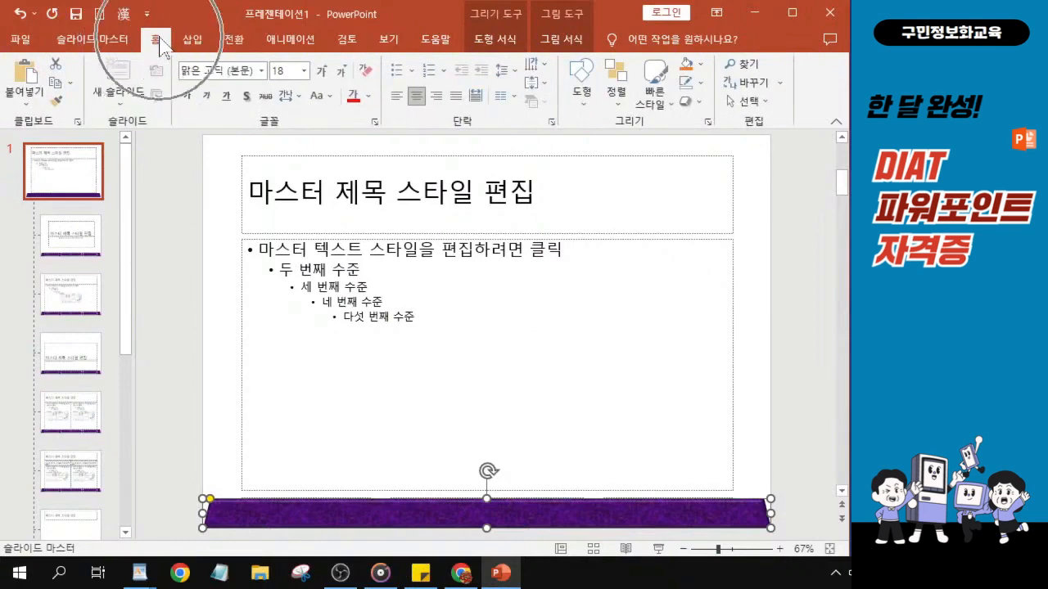
key(ctrl)
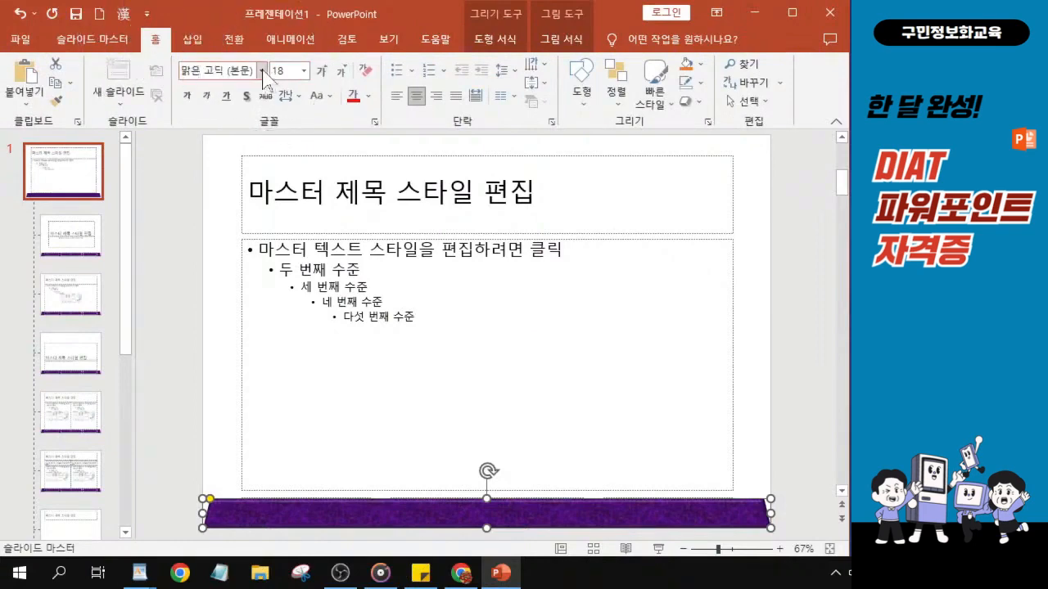
click(262, 71)
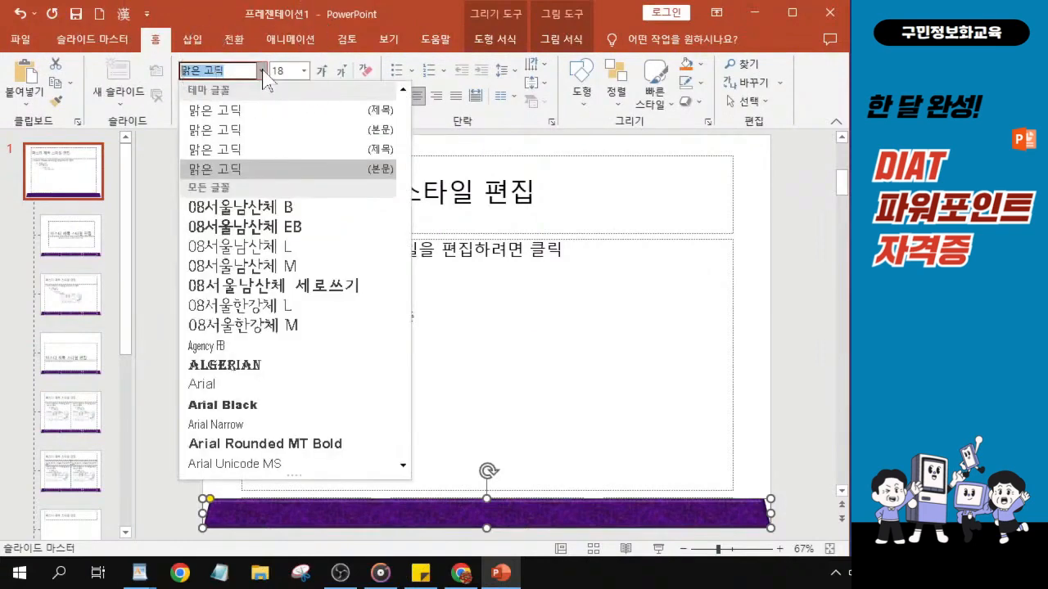
scroll(318, 241, down, 1)
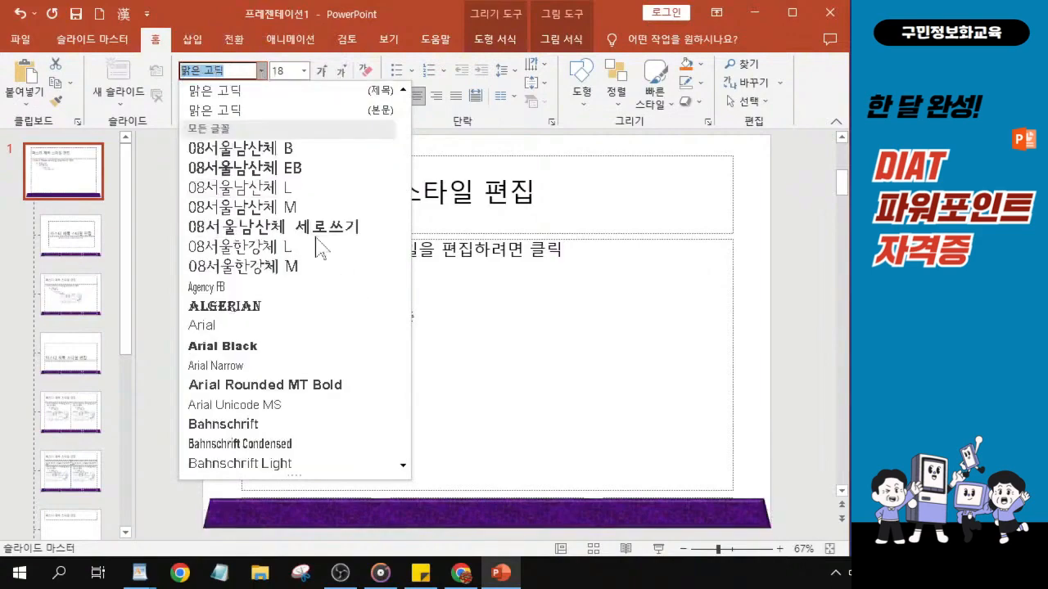
scroll(318, 241, down, 3)
scroll(319, 241, down, 4)
scroll(321, 228, down, 11)
scroll(322, 227, down, 4)
scroll(322, 227, down, 9)
scroll(322, 228, down, 6)
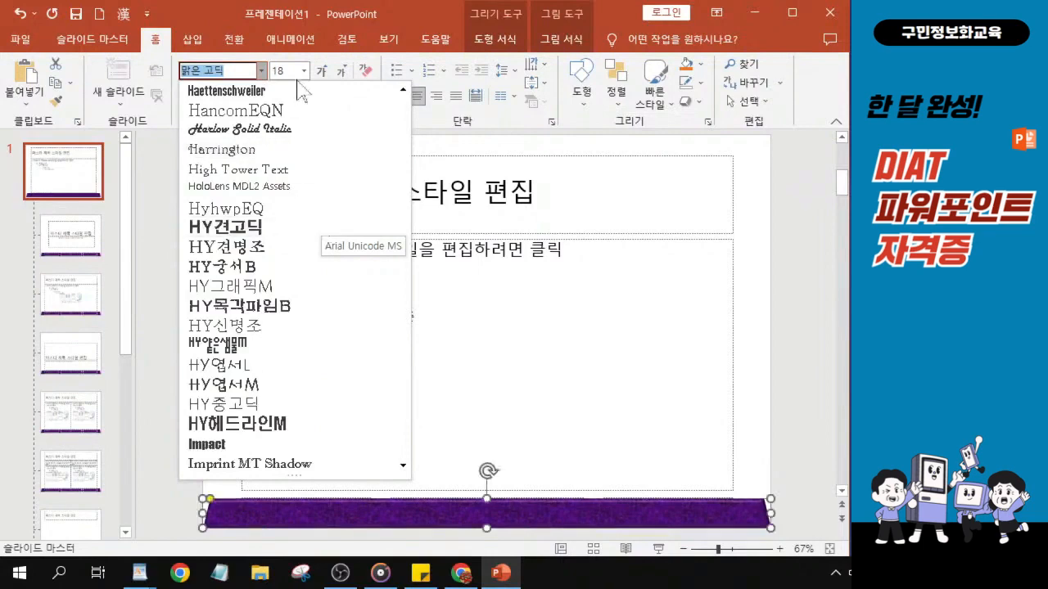
scroll(352, 315, down, 8)
scroll(345, 292, down, 11)
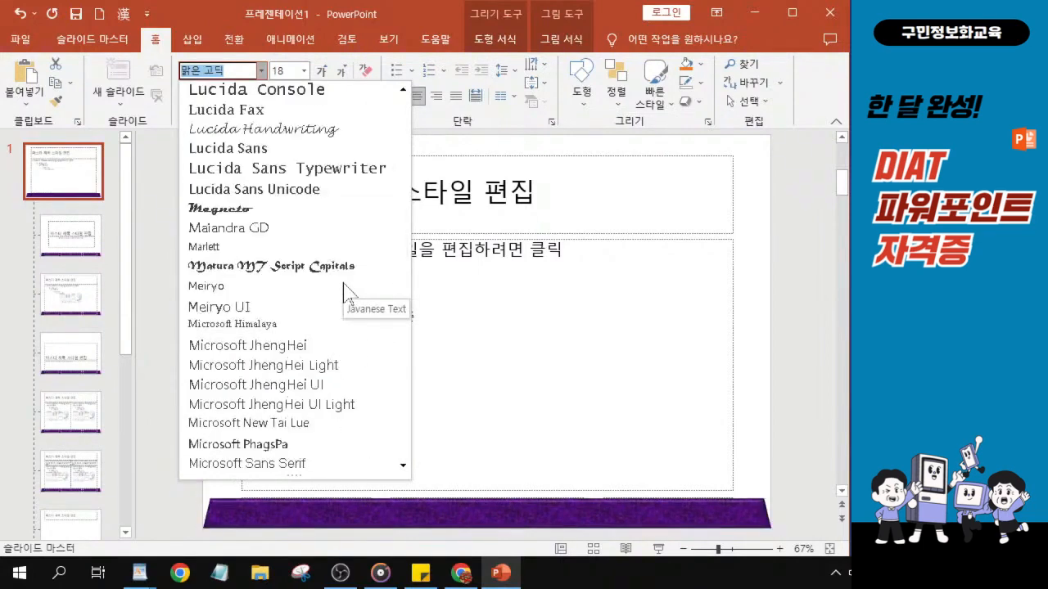
scroll(345, 291, down, 12)
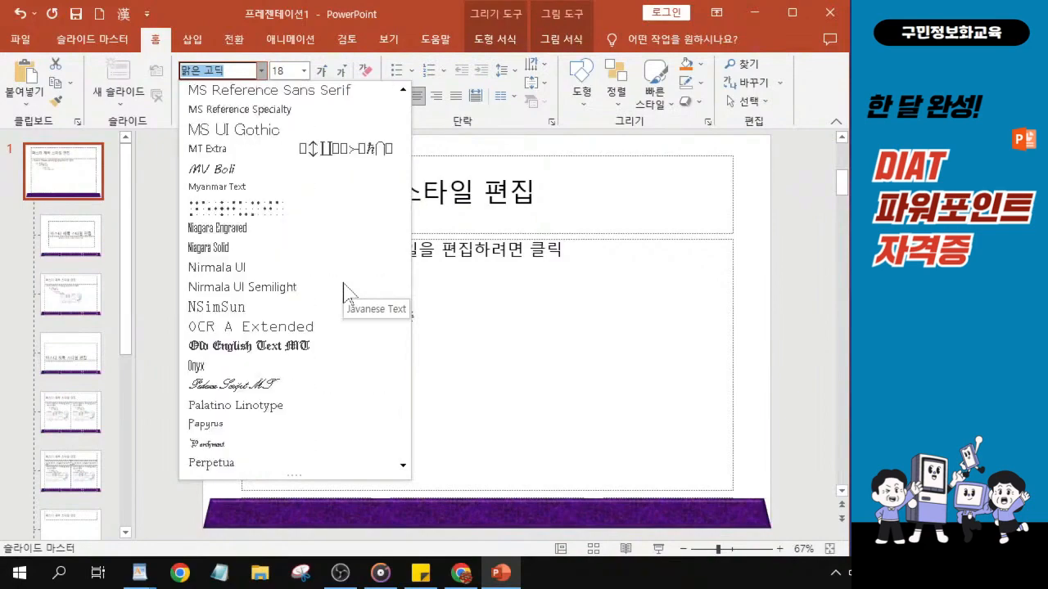
scroll(343, 287, down, 13)
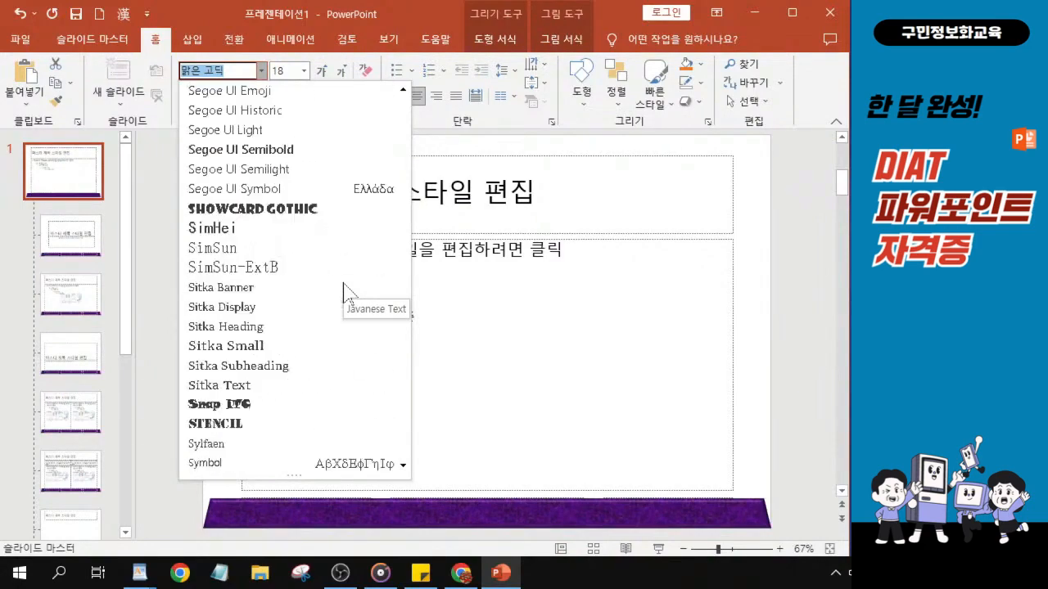
scroll(344, 286, down, 3)
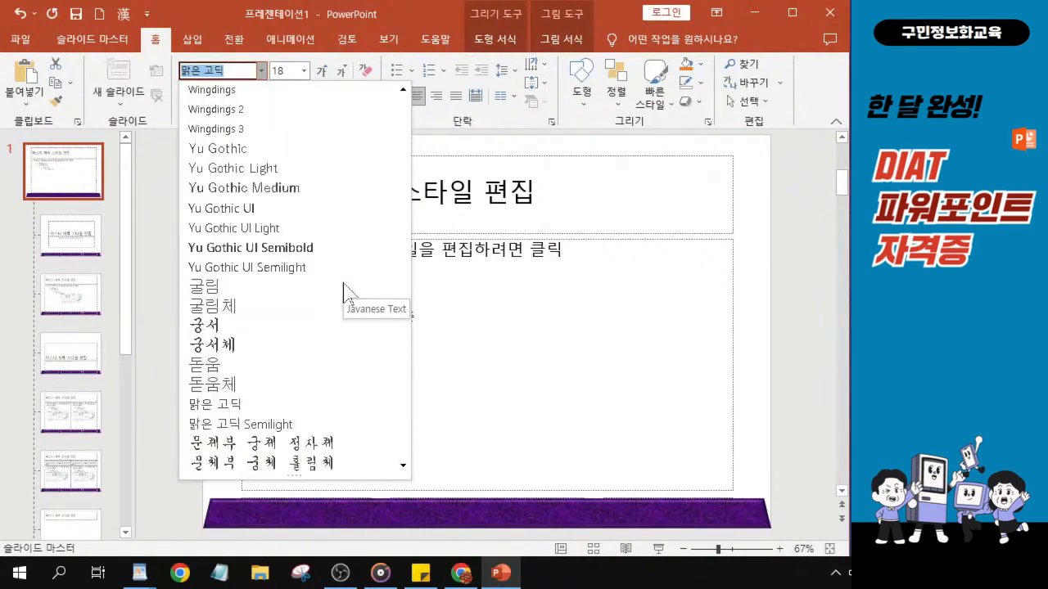
click(229, 293)
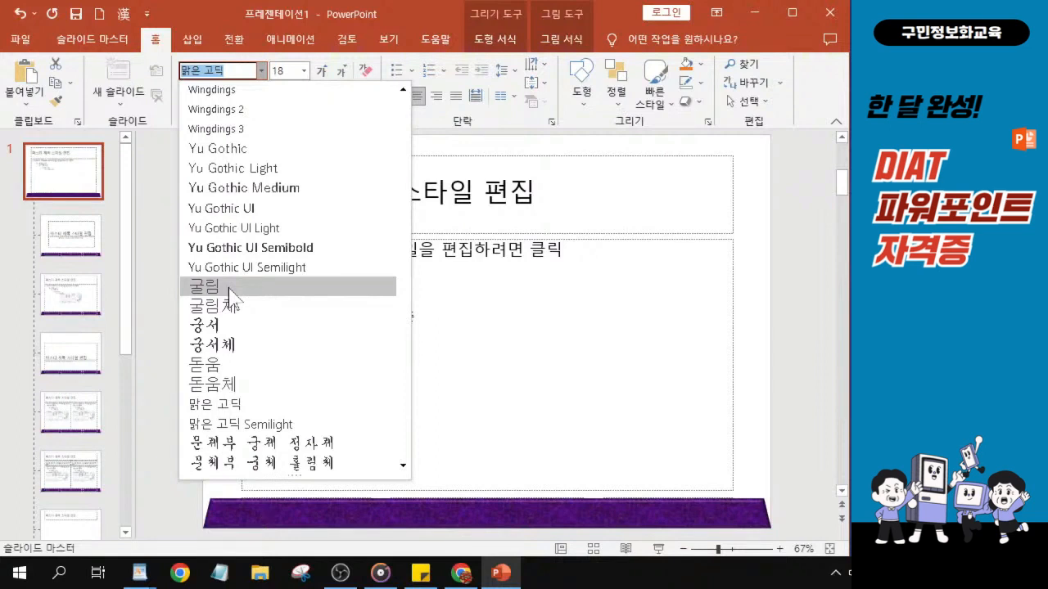
key(ctrl)
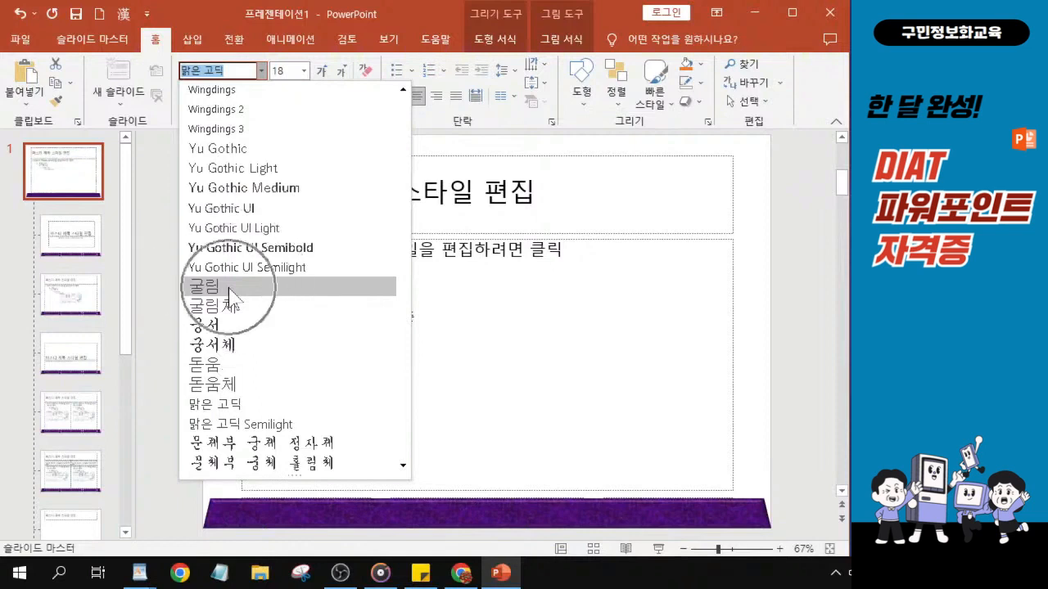
key(ctrl)
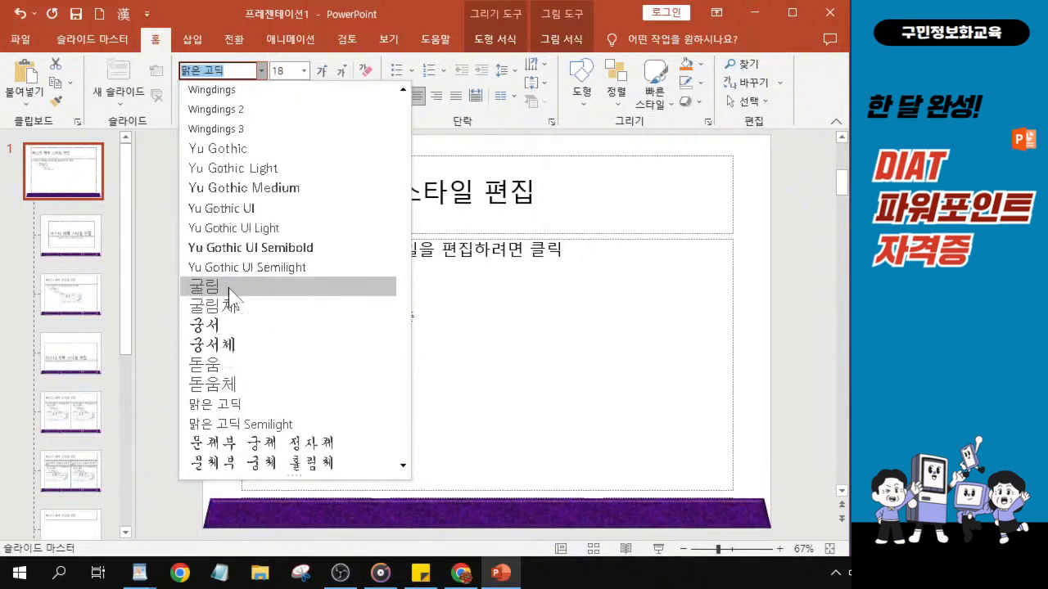
key(ctrl)
key(ctrl)
click(232, 288)
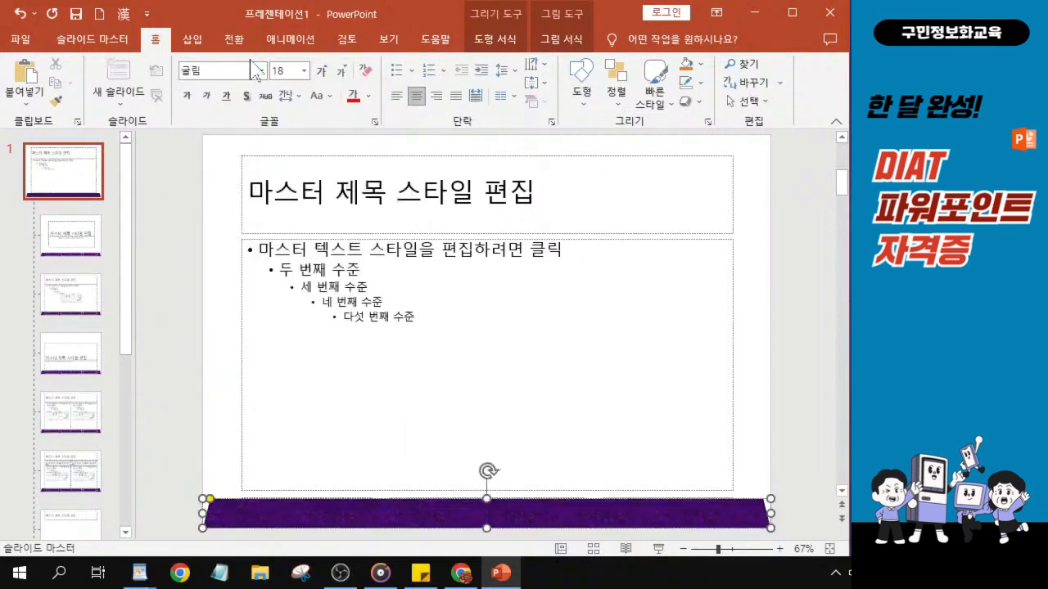
Set the bottom bar's font size to 20.
key(ctrl)
click(305, 71)
key(ctrl)
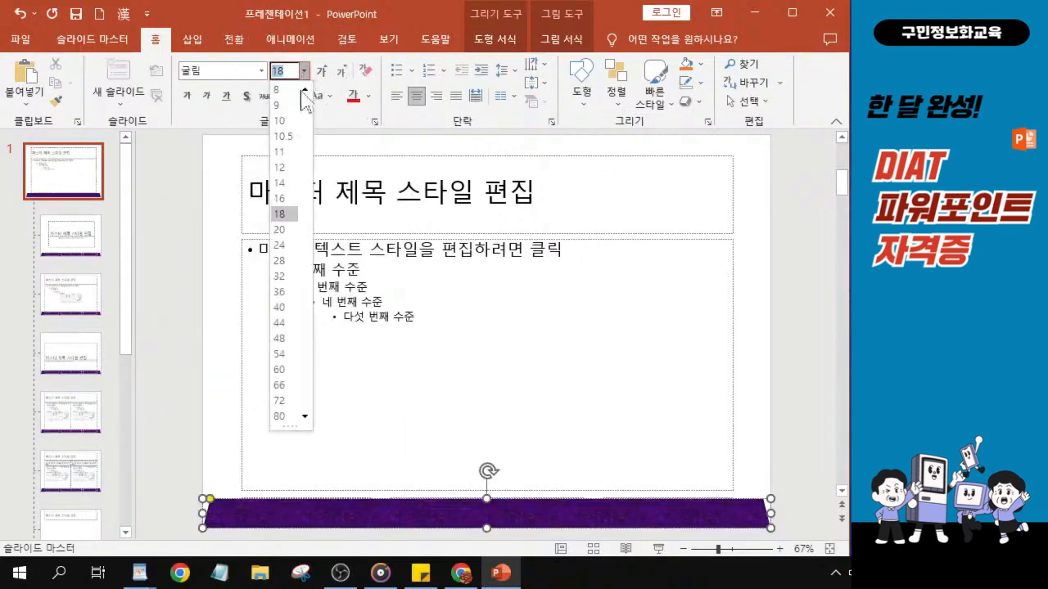
key(ctrl)
key(ctrl)
key(ctrl)
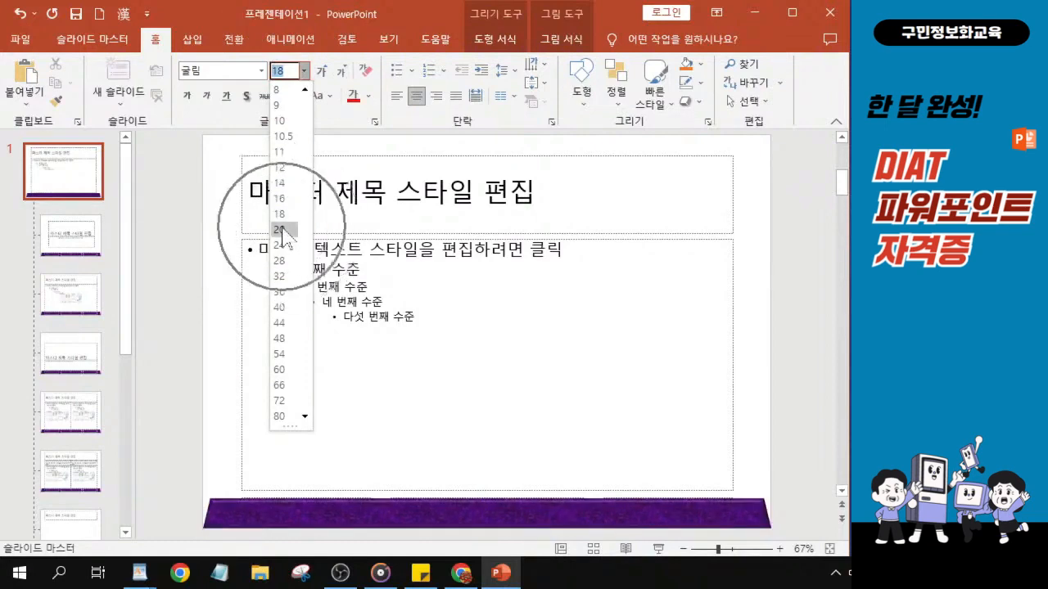
key(ctrl)
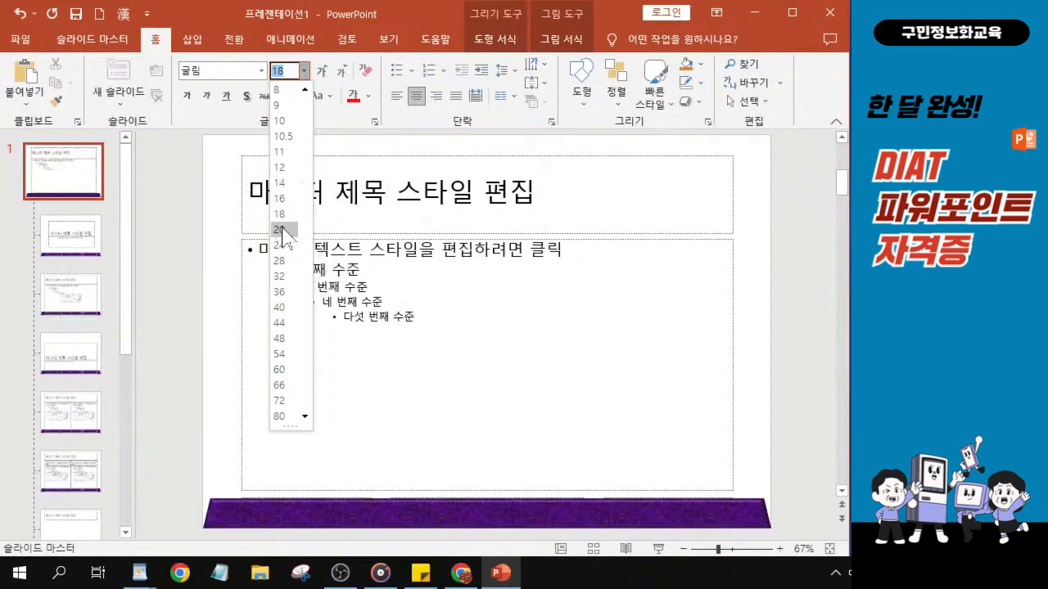
key(ctrl)
click(283, 230)
Make the bottom bar's text bold and italic.
click(188, 96)
click(207, 96)
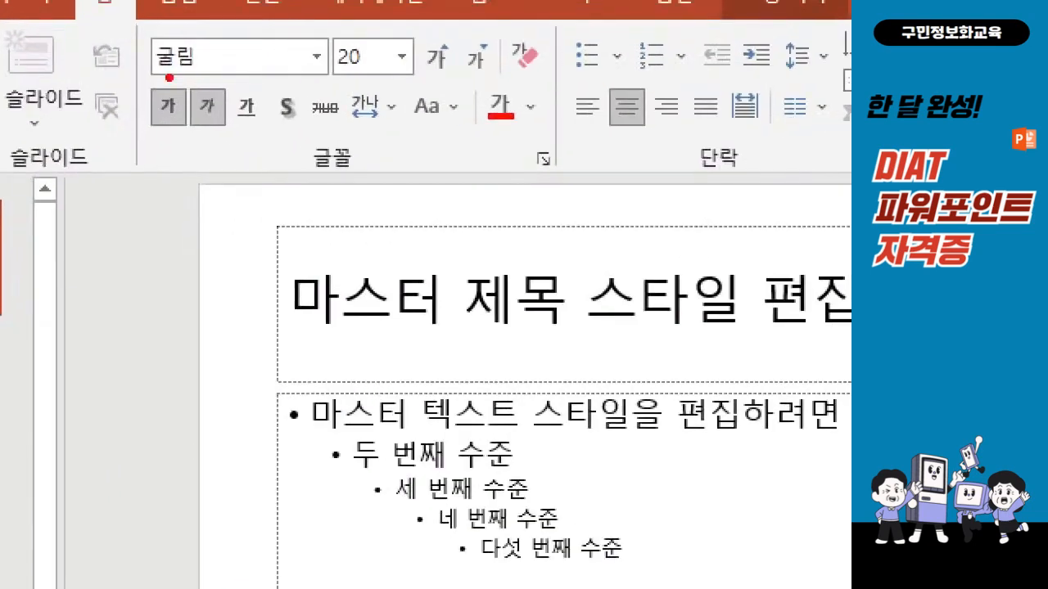
mouse_move(126, 14)
mouse_down()
mouse_move(111, 134)
mouse_move(245, 158)
mouse_up()
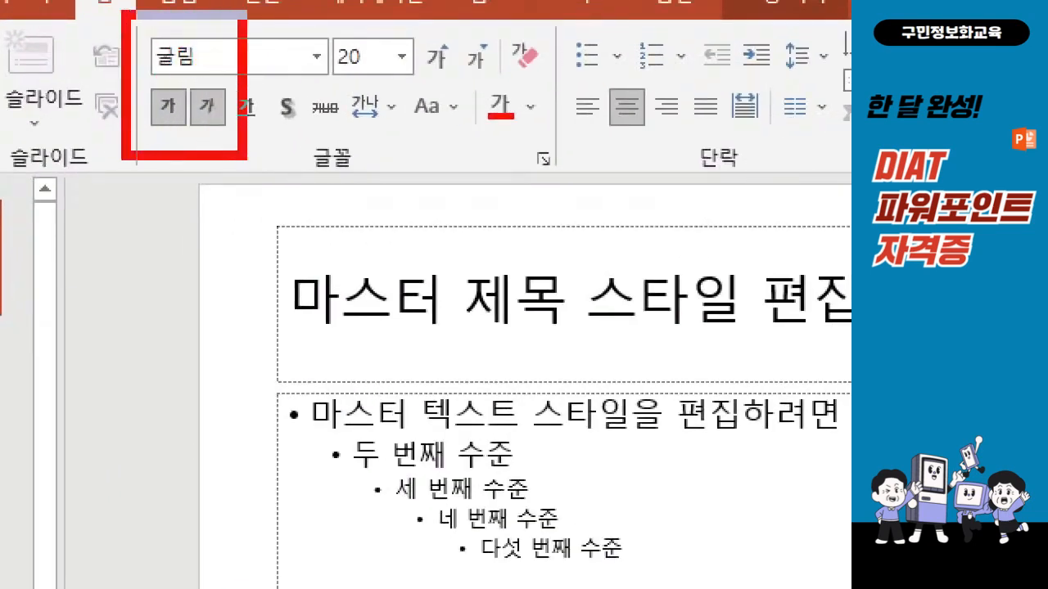
mouse_move(327, 24)
mouse_down()
mouse_move(363, 90)
mouse_move(414, 89)
mouse_up()
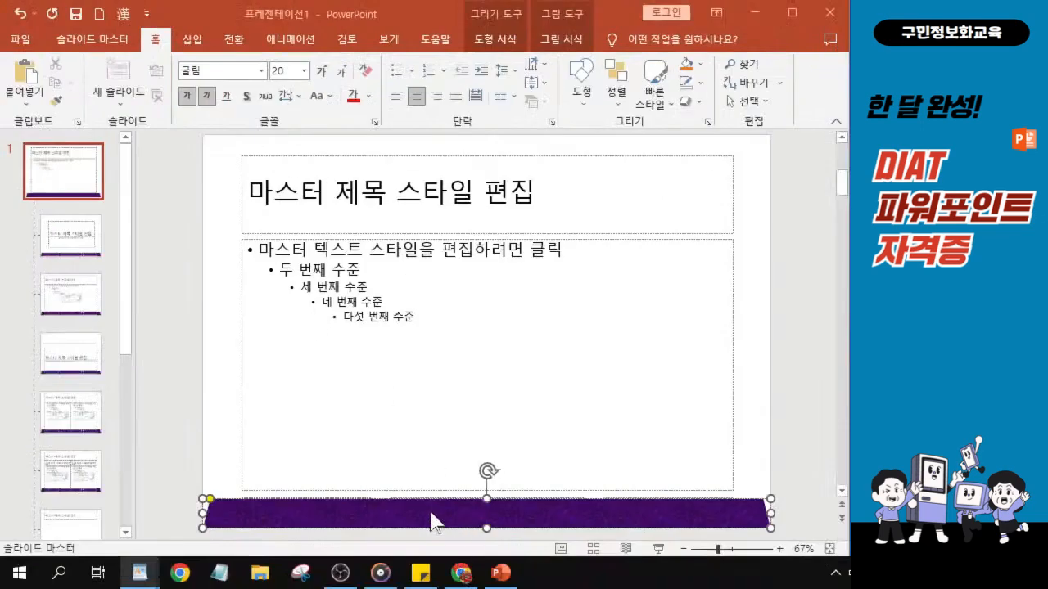
key(ctrl)
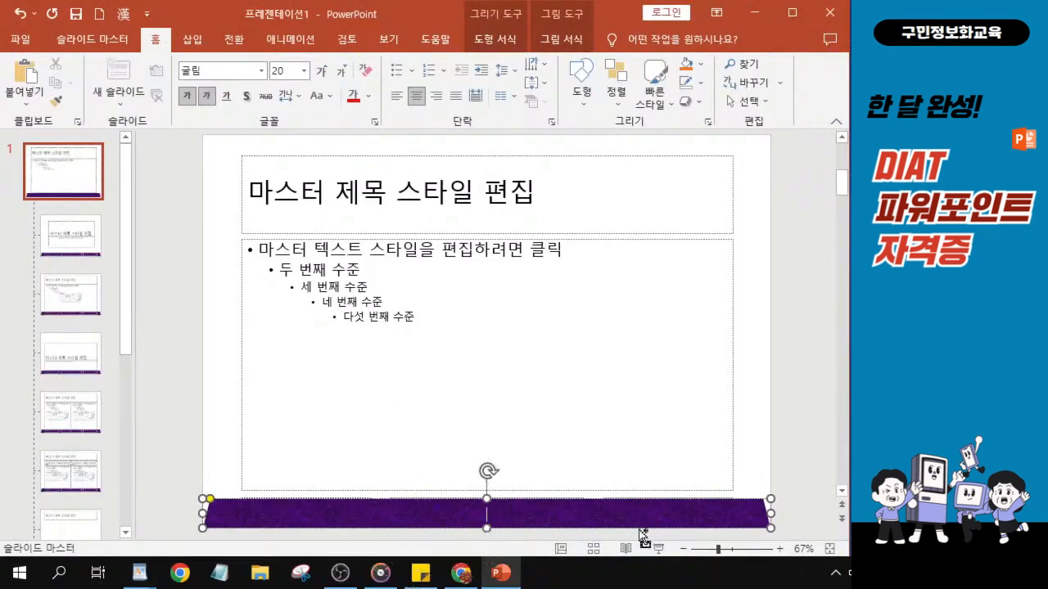
Enter the text 글로벌 시민, 동시에 다양한 into the bottom bar shape.
scroll(606, 534, up, 1)
scroll(607, 537, up, 10)
key(ctrl)
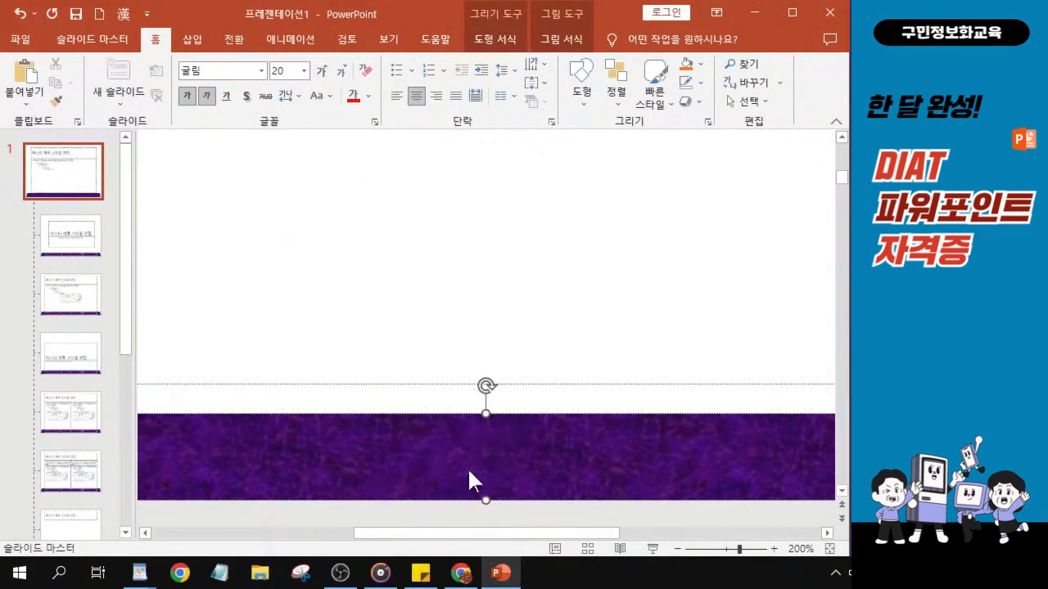
text(글로)
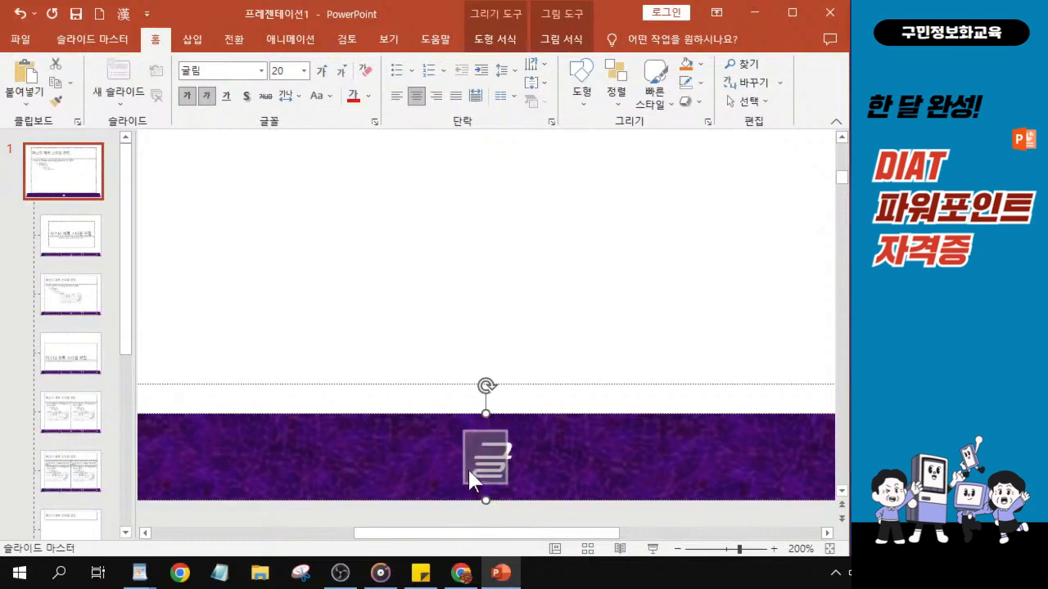
text(벌 ㅣ)
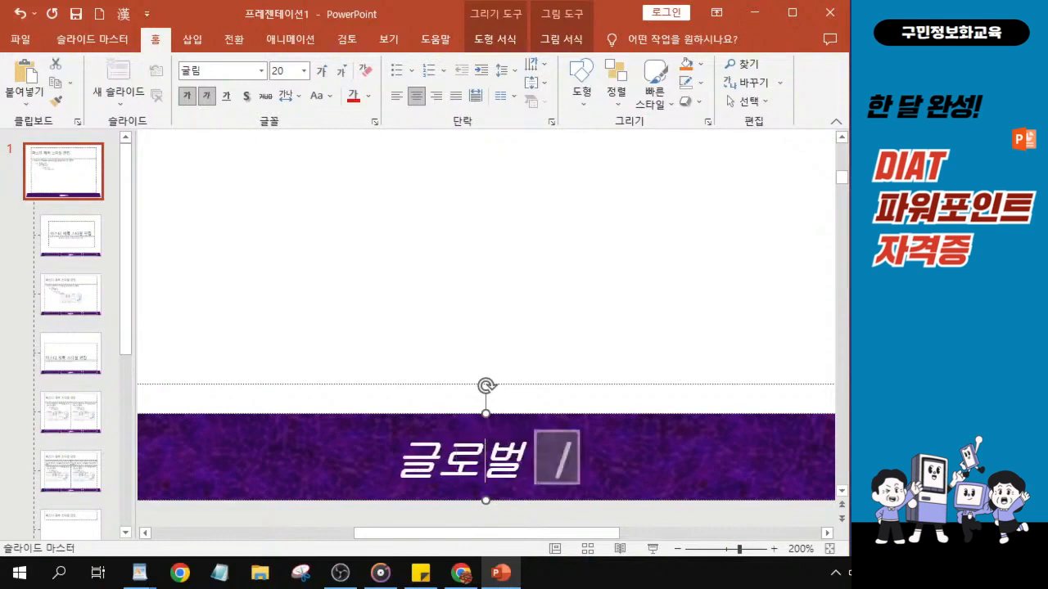
key(BackSpace)
text(시민,)
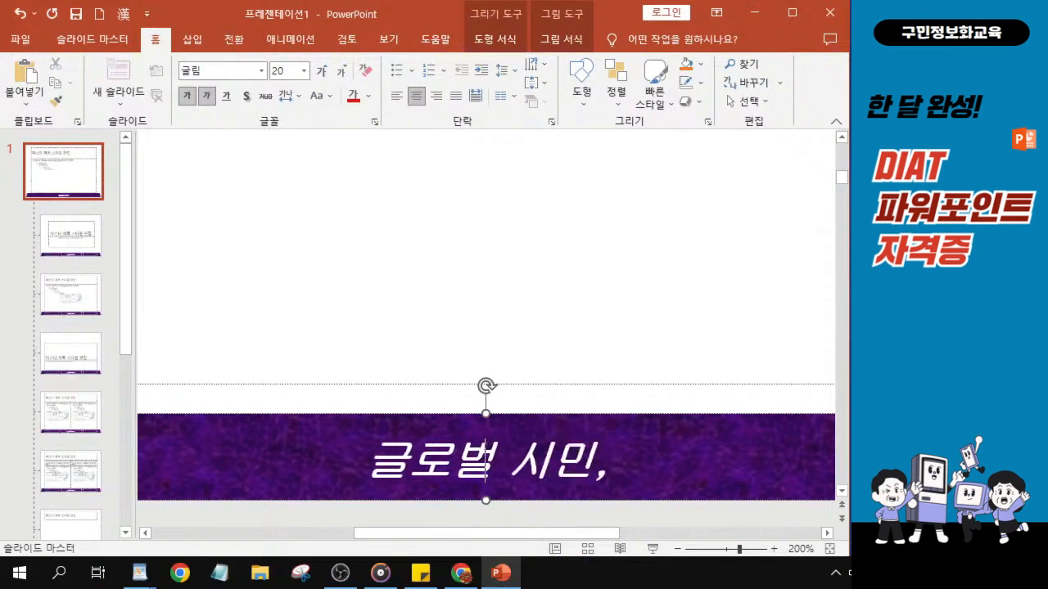
text( 동시레)
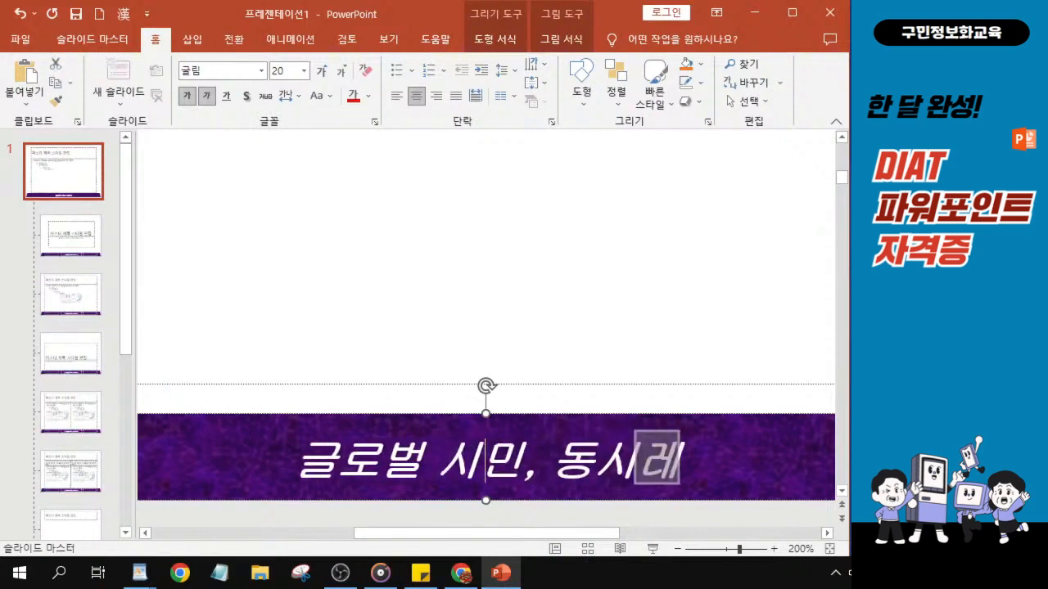
key(BackSpace)
key(BackSpace)
text(에)
text( 다양한)
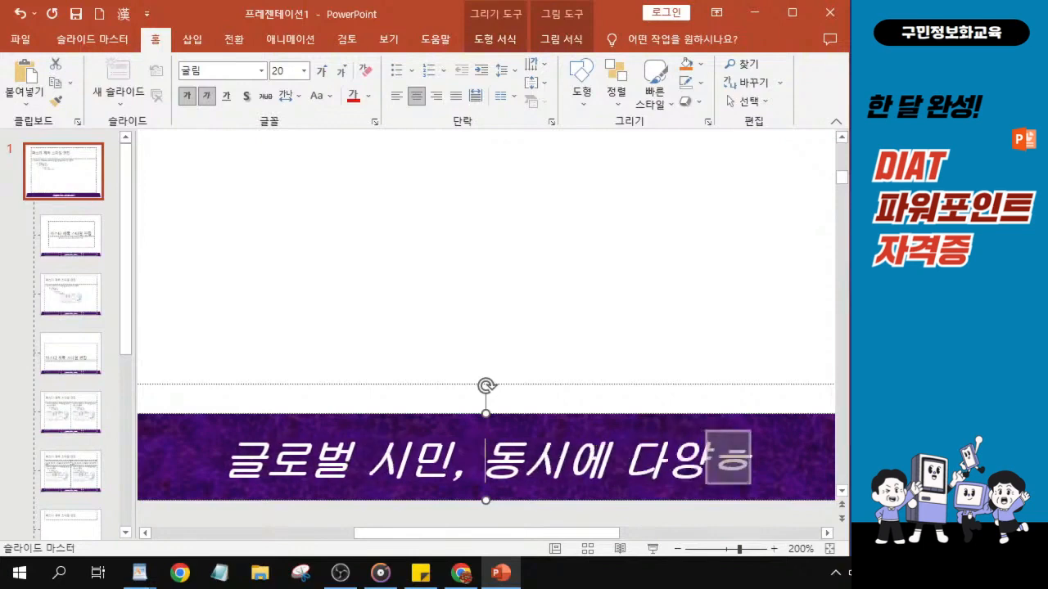
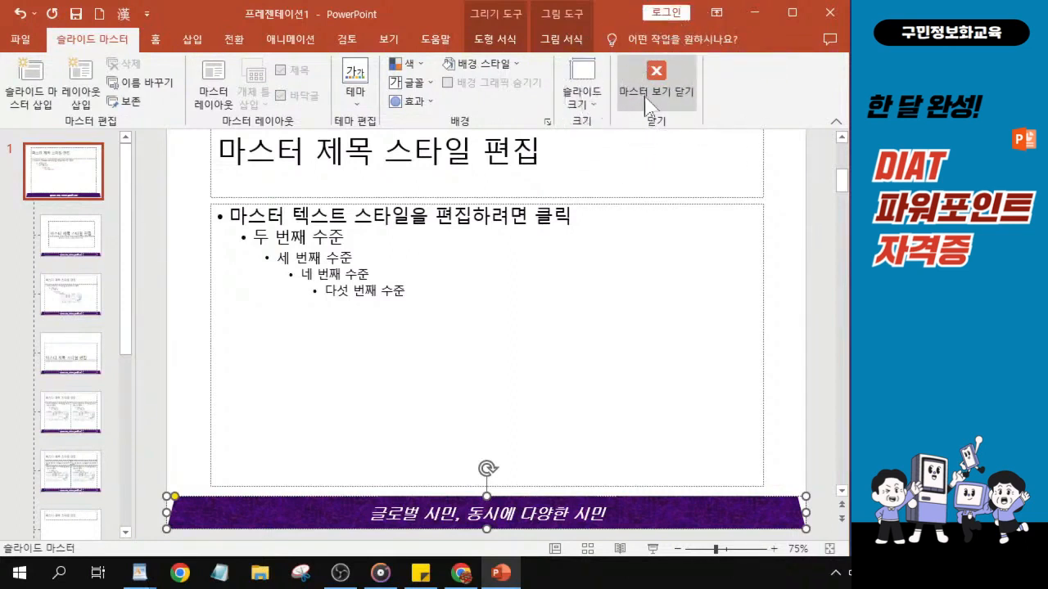
Close the slide master view to return to normal editing.
click(646, 103)
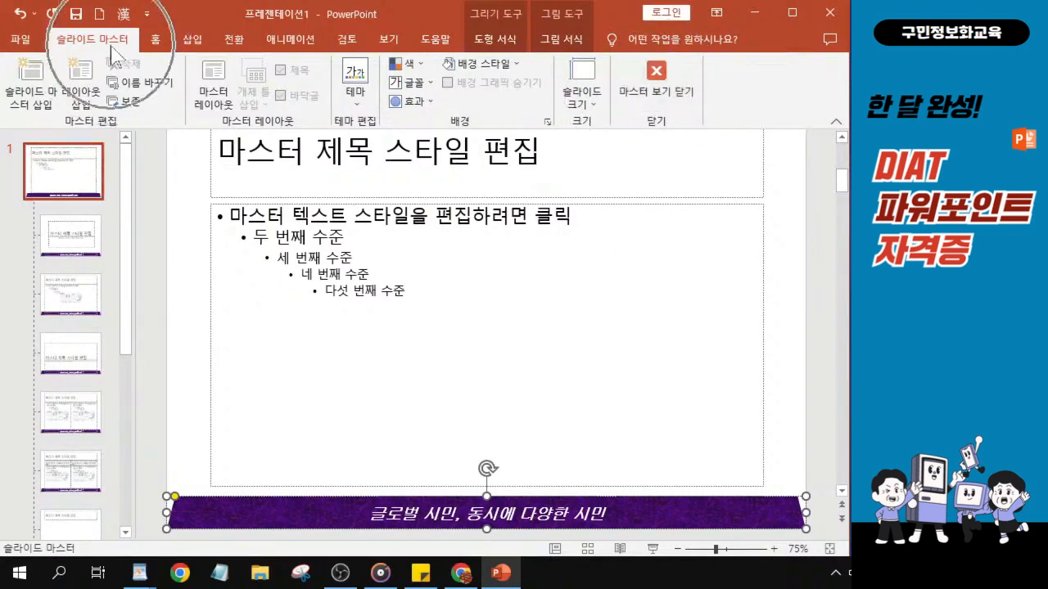
click(646, 88)
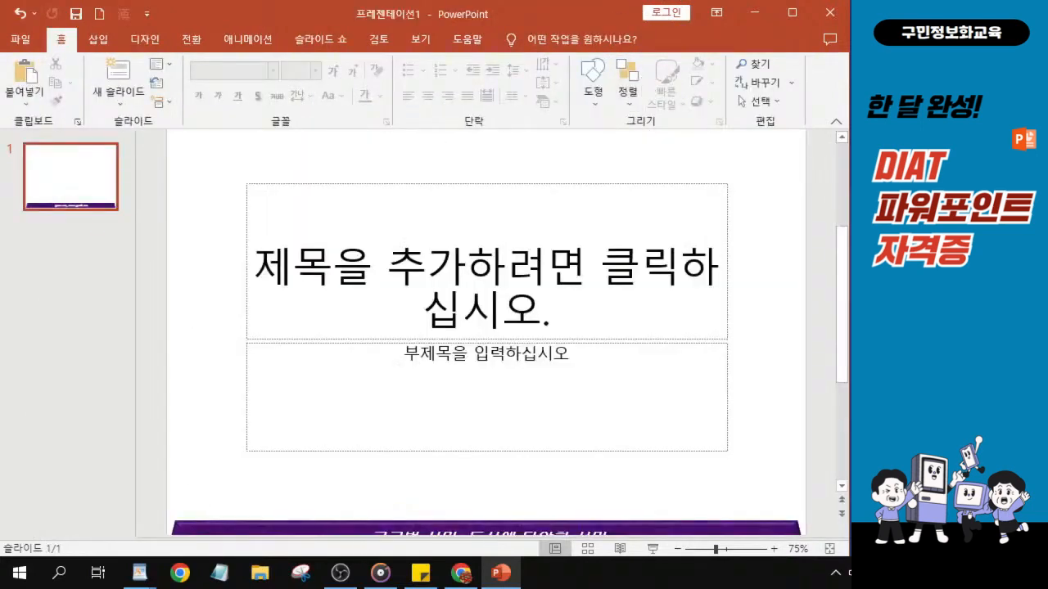
Change the first slide's layout to Blank (빈 화면).
click(85, 183)
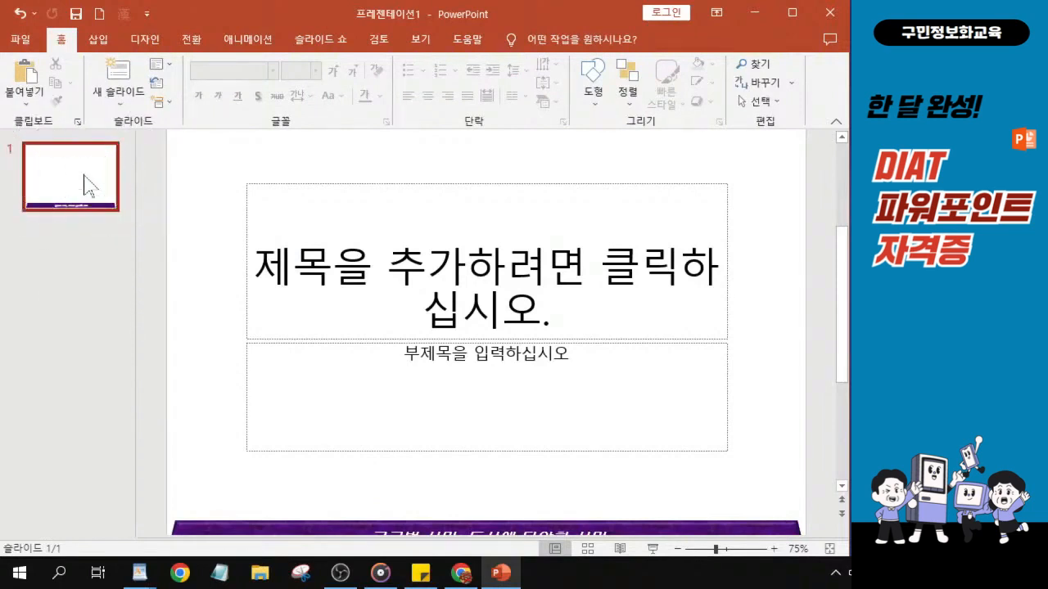
click(85, 183)
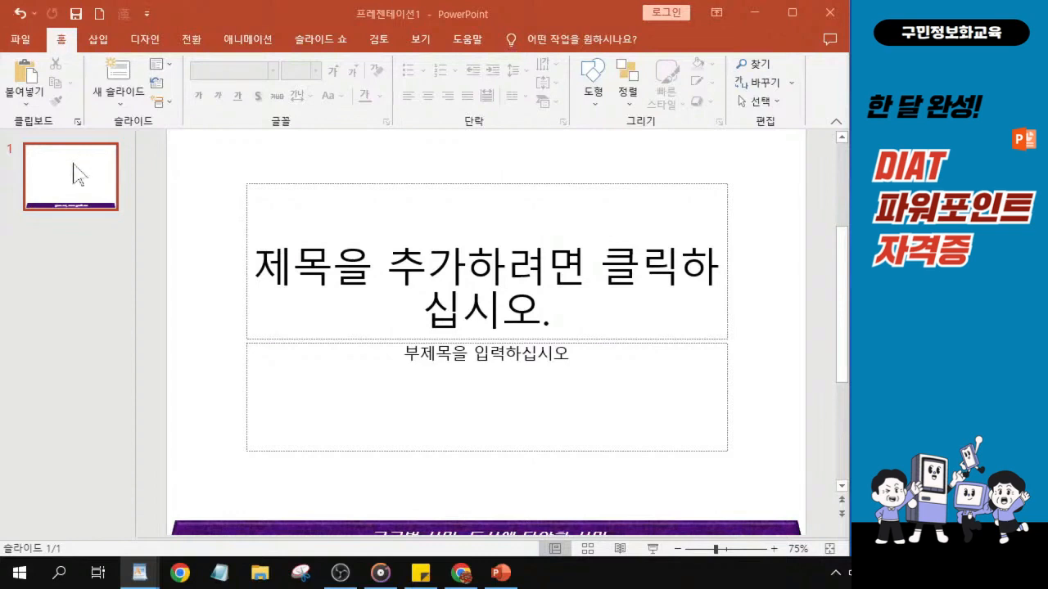
click(163, 67)
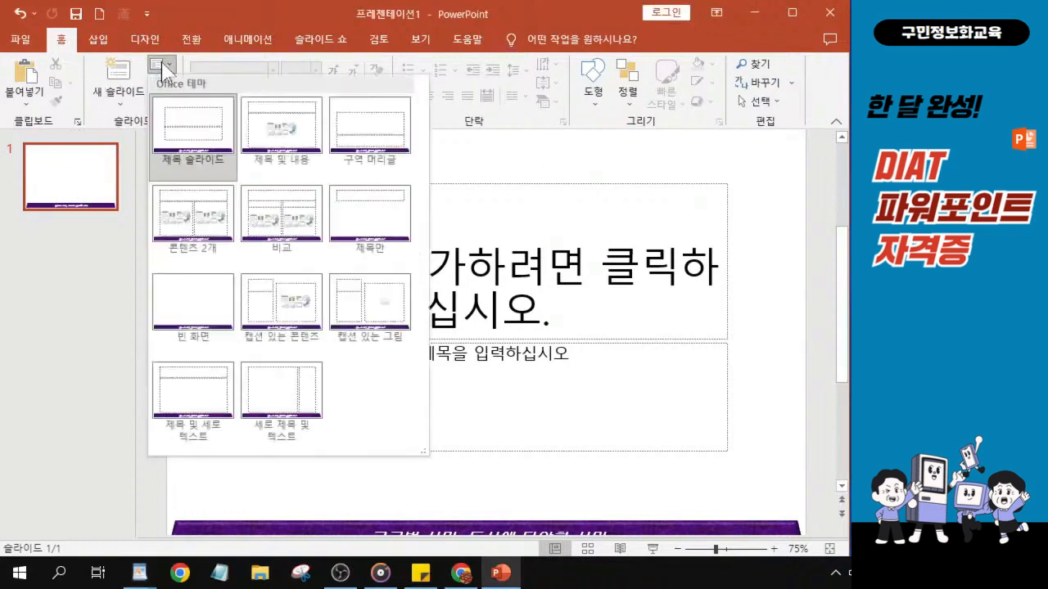
click(163, 67)
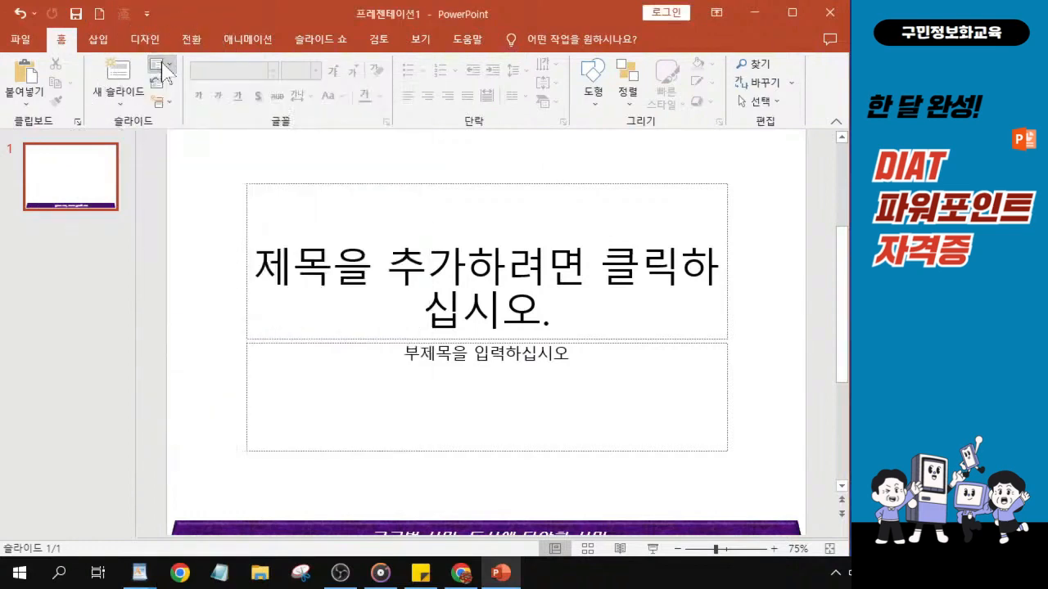
click(162, 67)
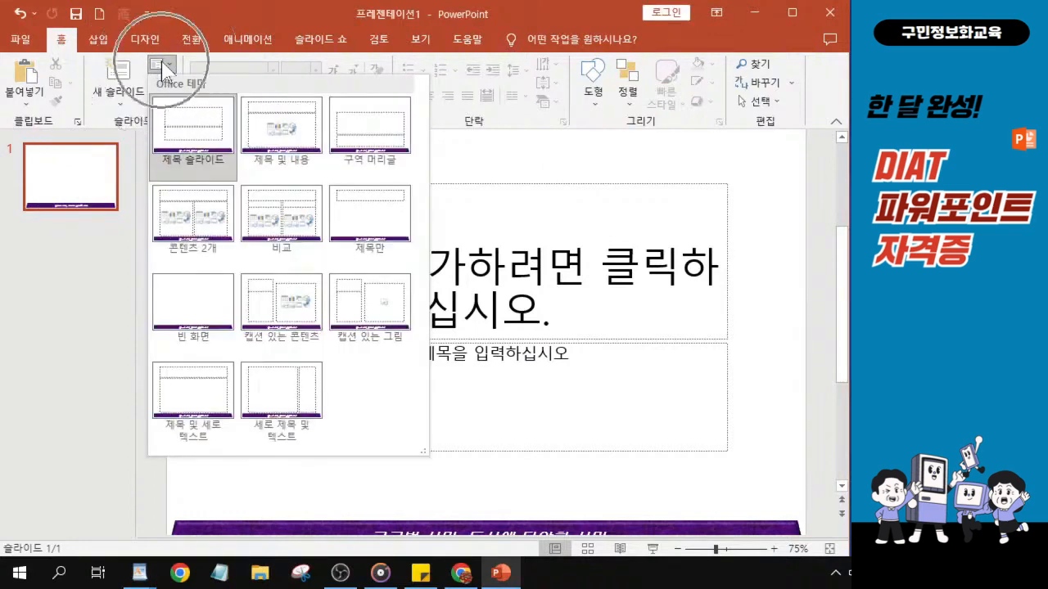
click(194, 321)
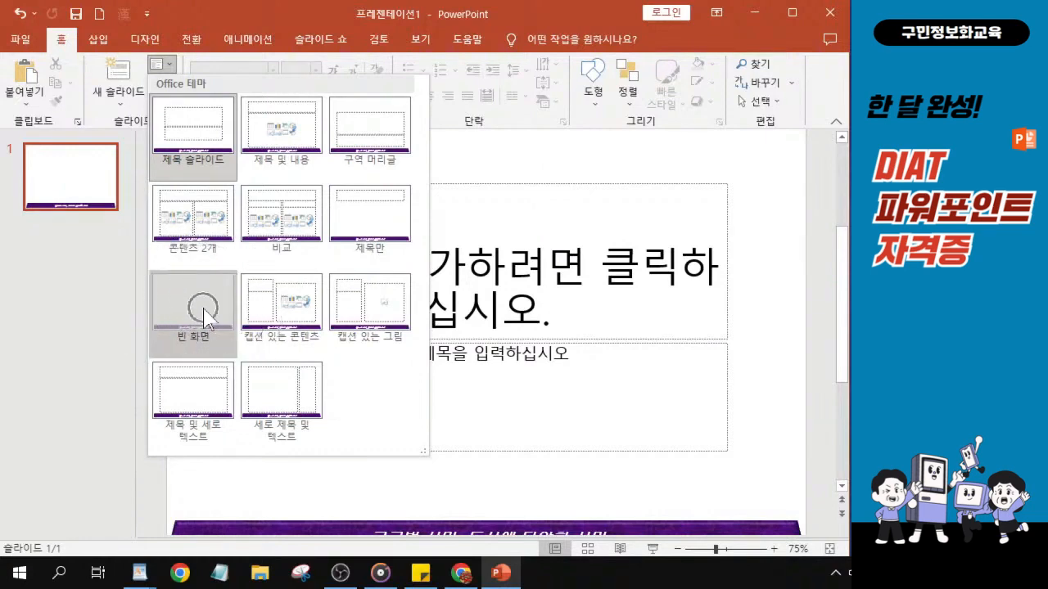
click(205, 317)
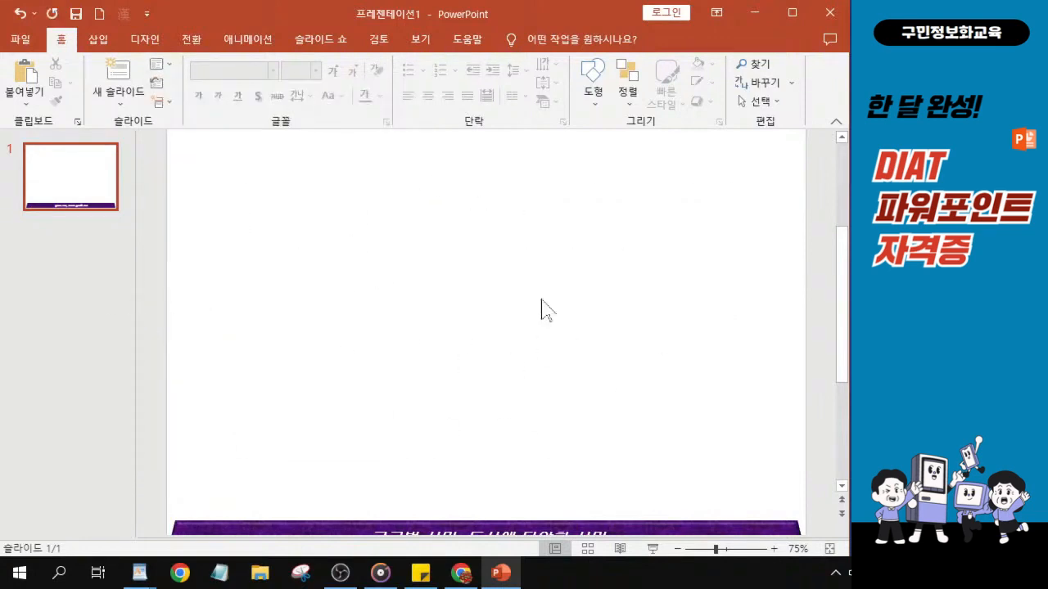
Add three new slides after the first slide so the presentation has four slides.
scroll(448, 379, down, 1)
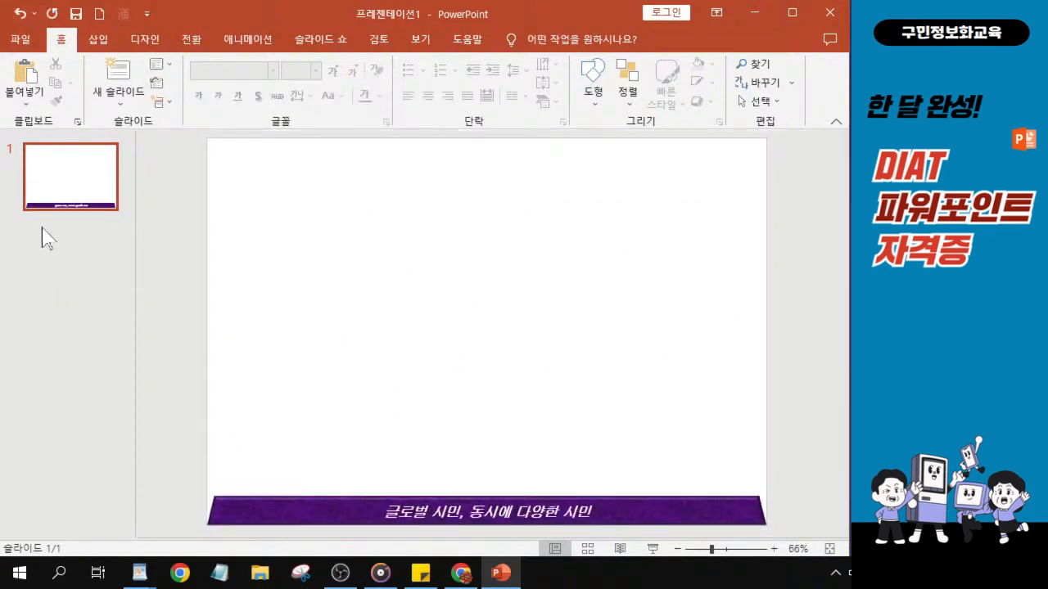
click(67, 195)
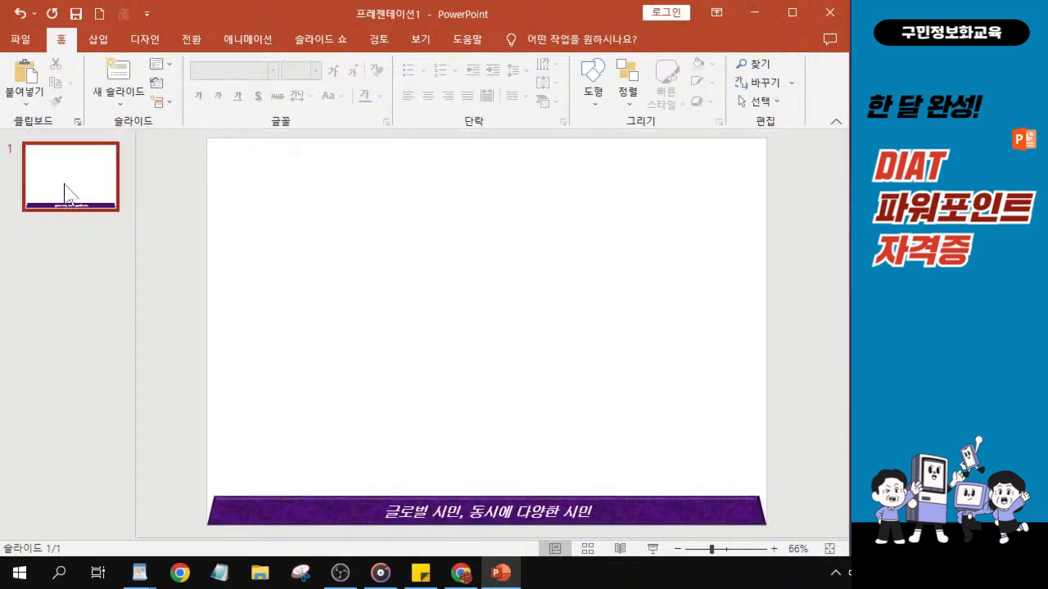
key(alt+Tab)
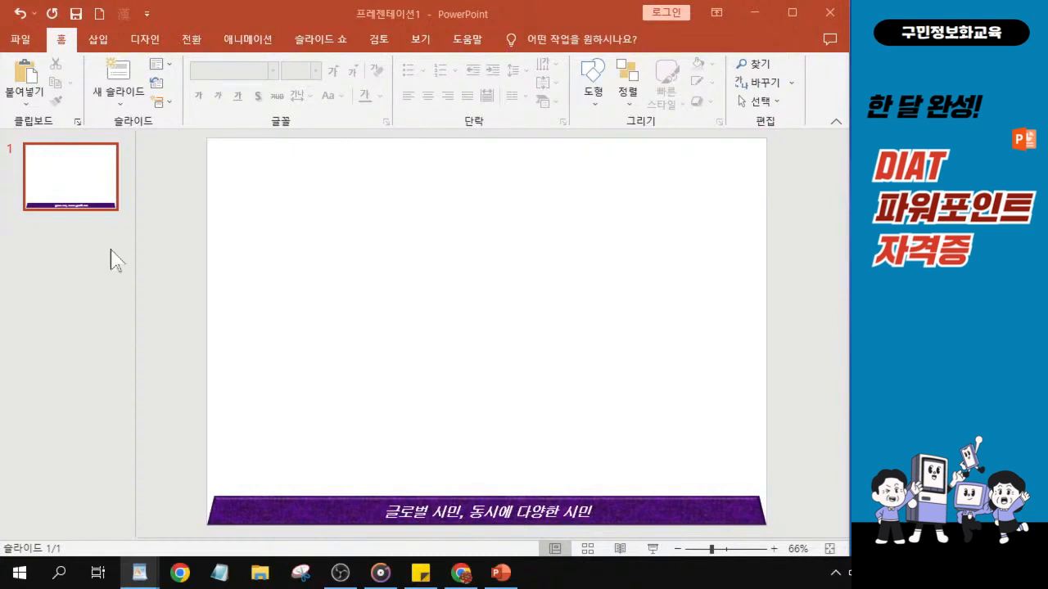
click(74, 201)
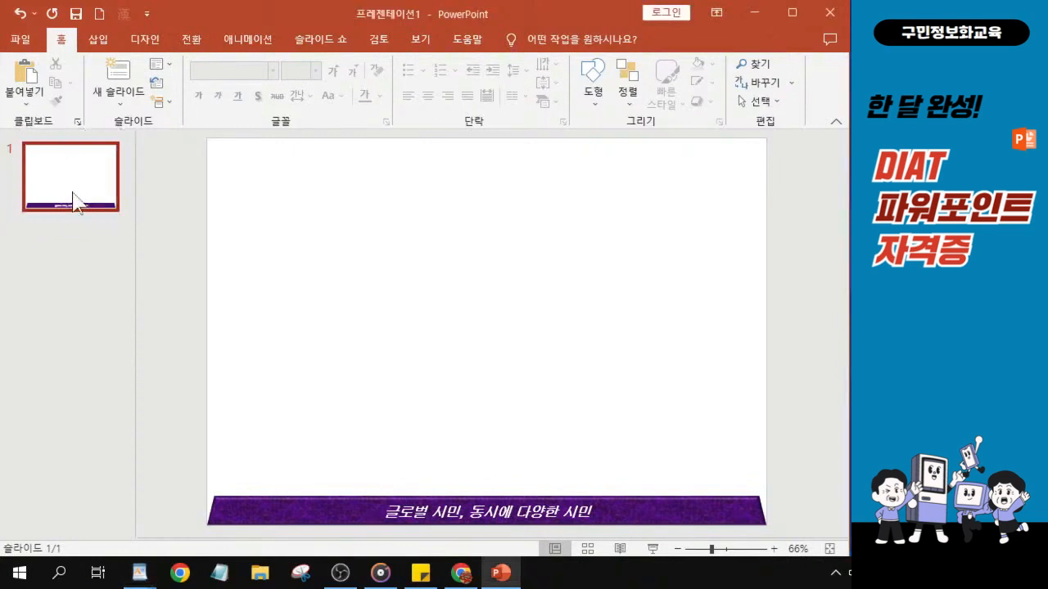
click(71, 190)
key(Return)
key(Return)
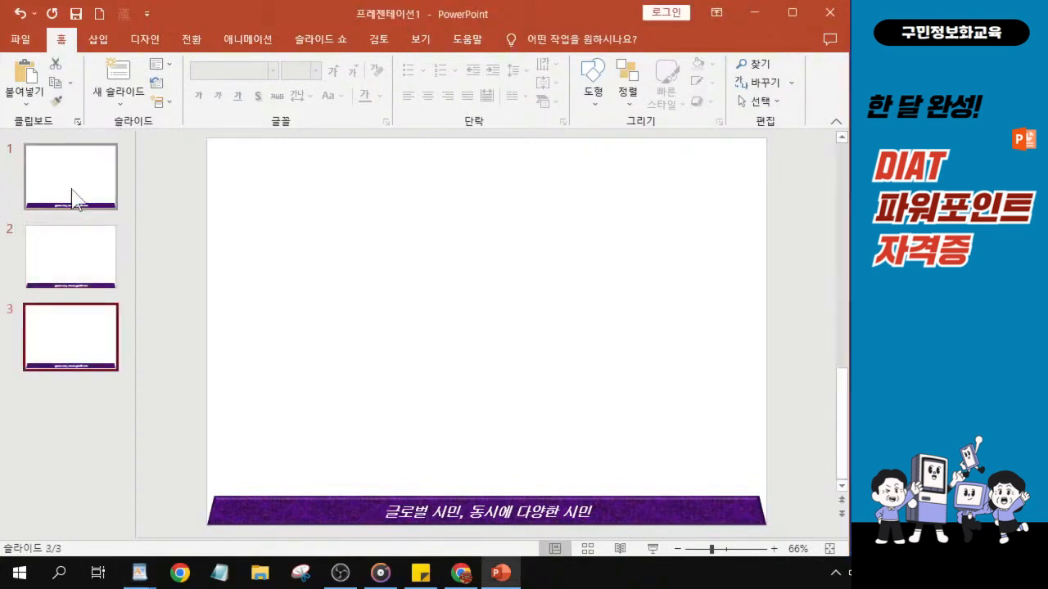
key(Return)
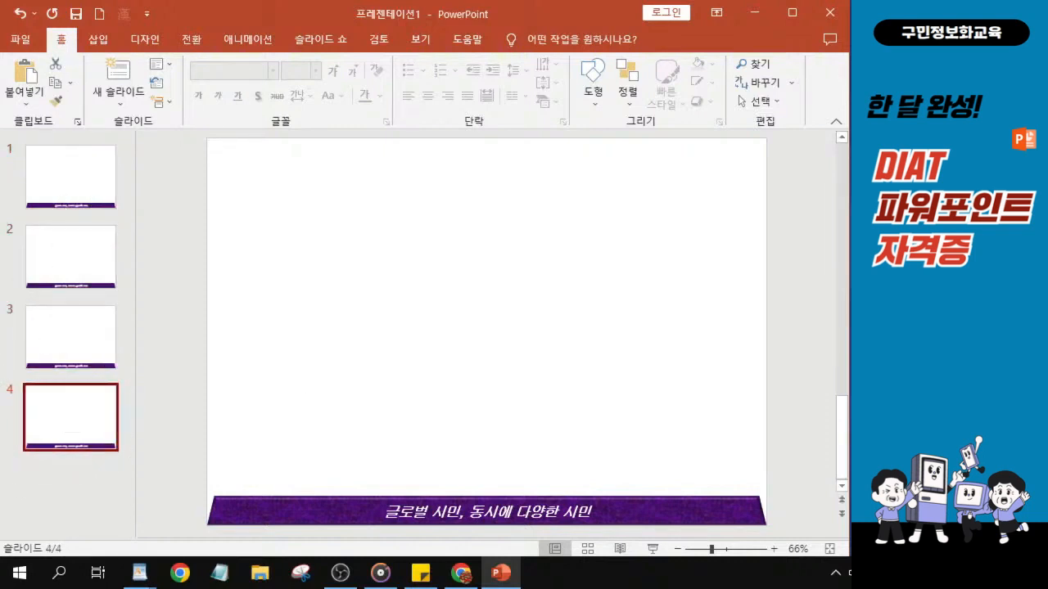
key(alt+Tab)
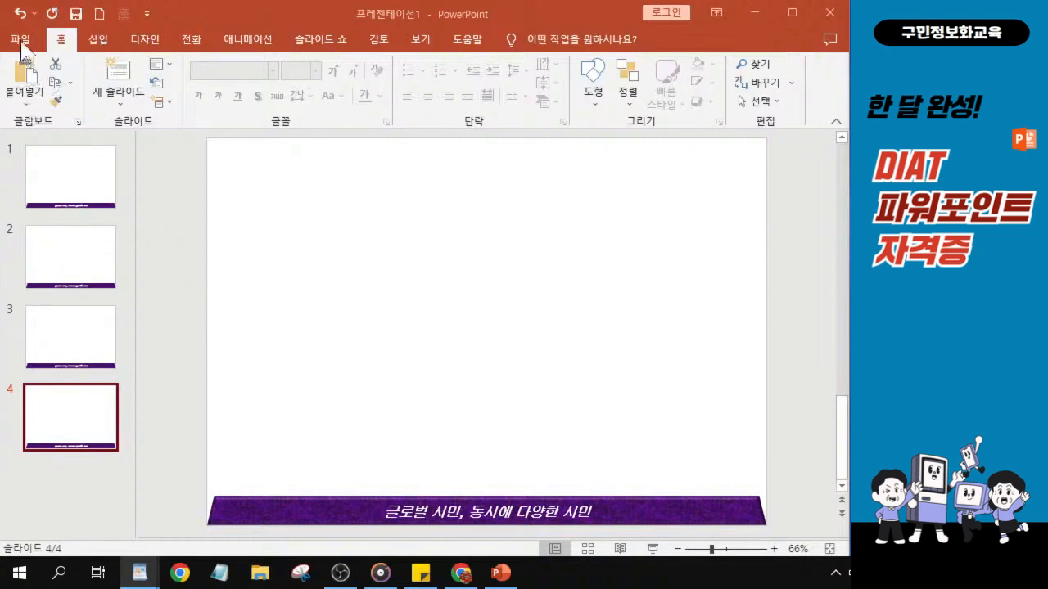
Open the Save As browse dialog and navigate to the Desktop (바탕 화면).
drag(194, 20, 210, 45)
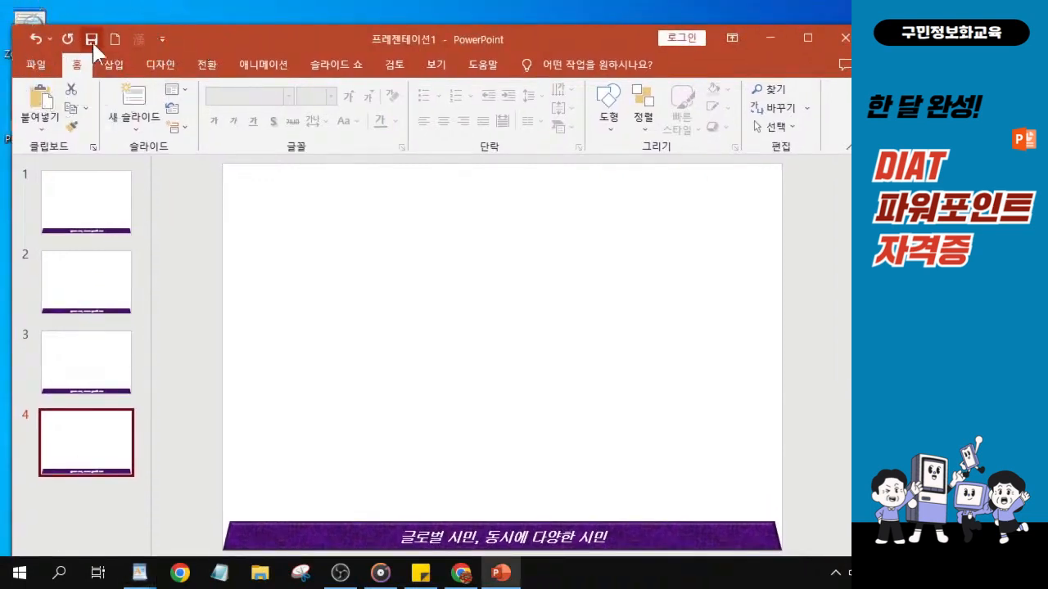
click(93, 46)
drag(205, 33, 197, 25)
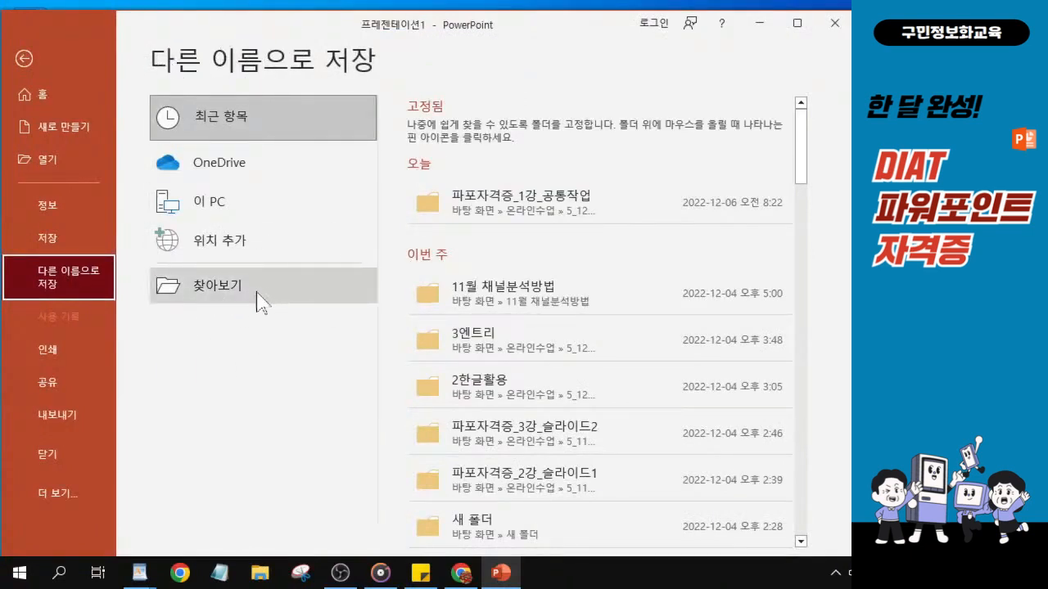
click(233, 291)
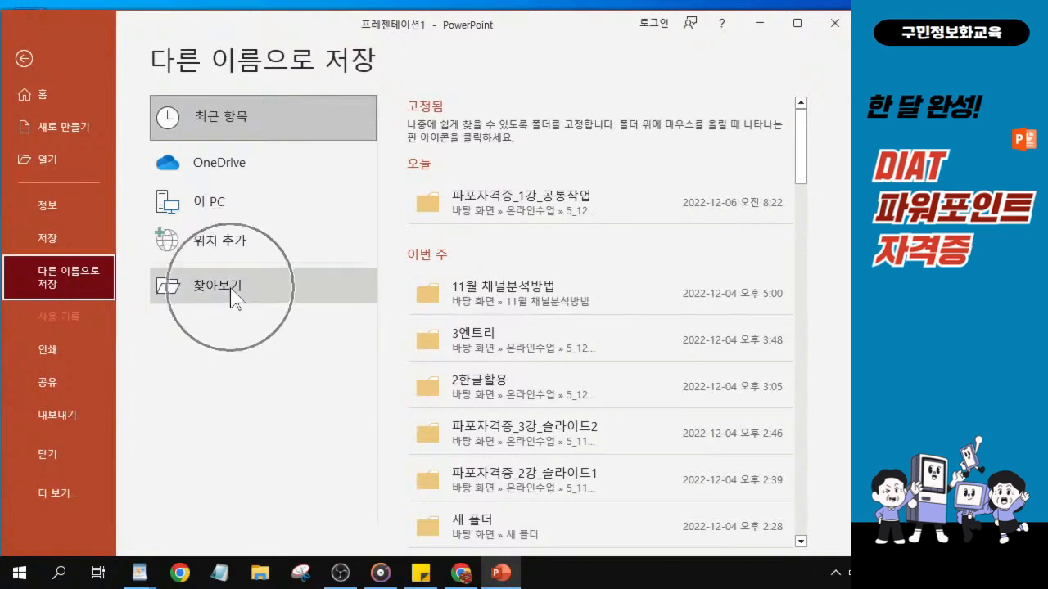
click(231, 291)
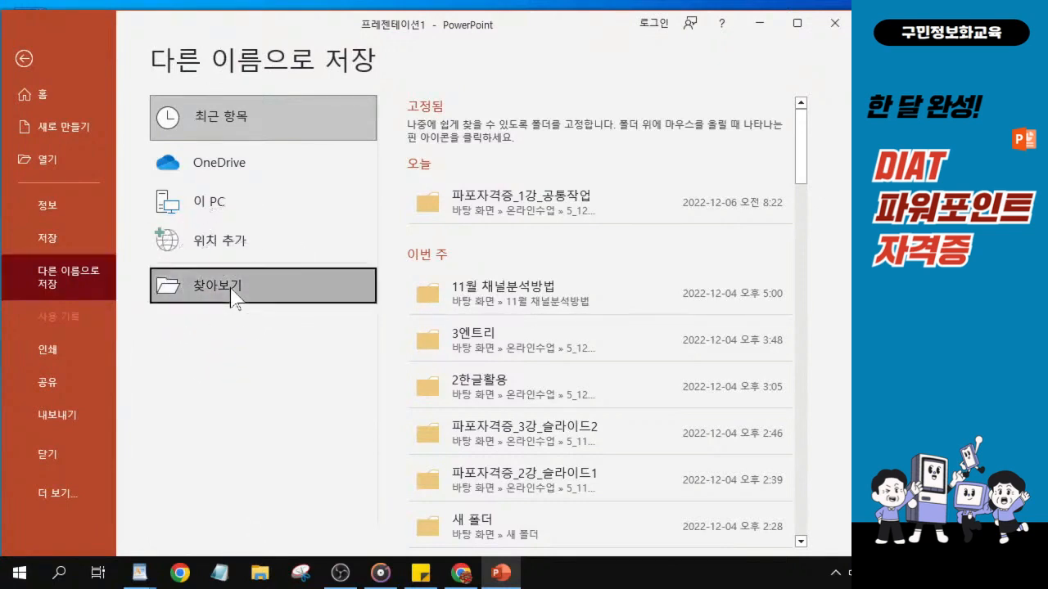
click(233, 292)
click(232, 291)
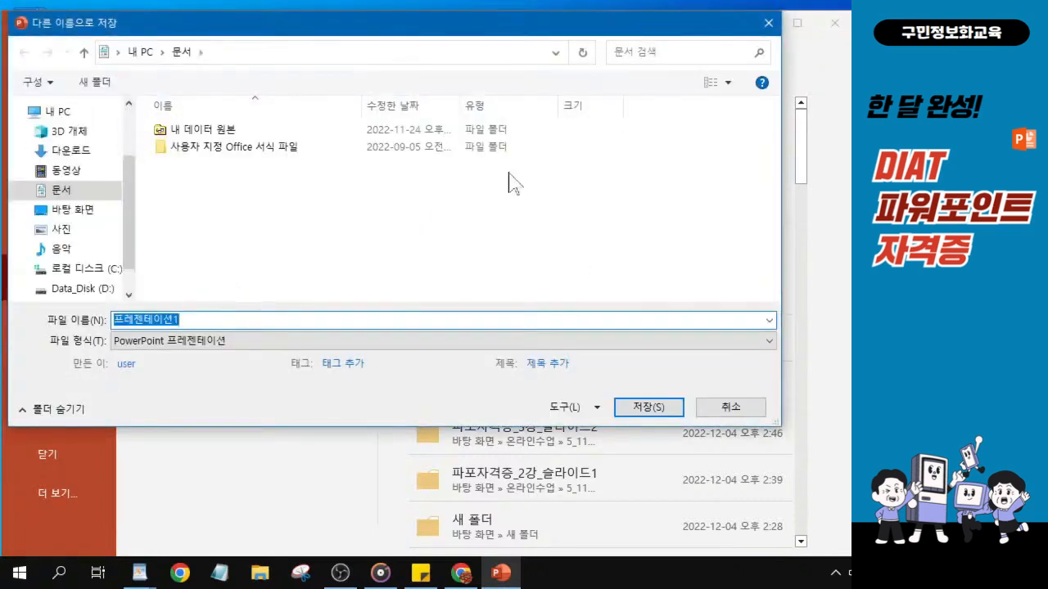
click(82, 217)
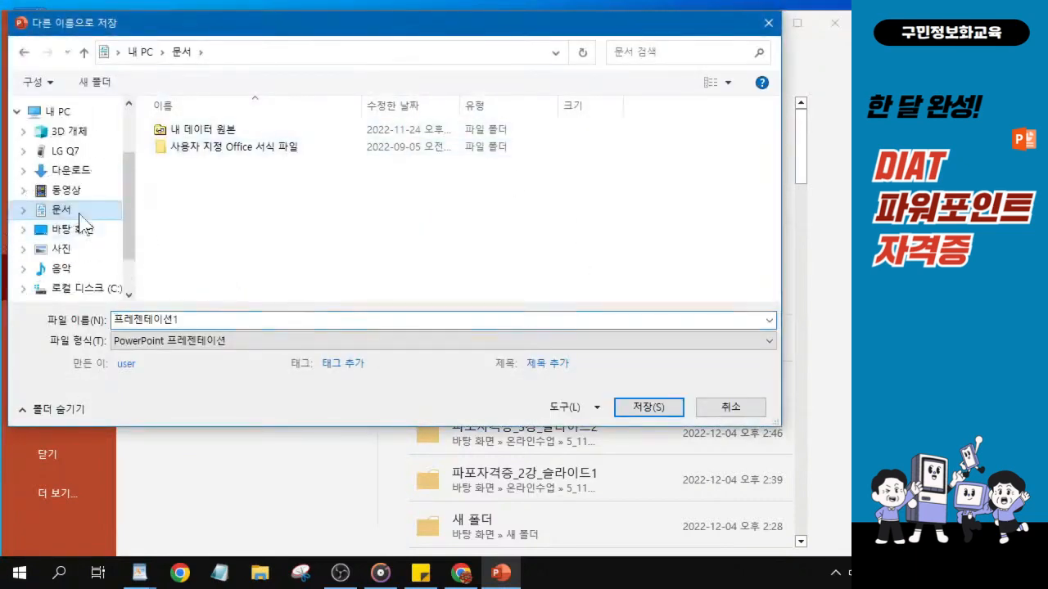
click(73, 232)
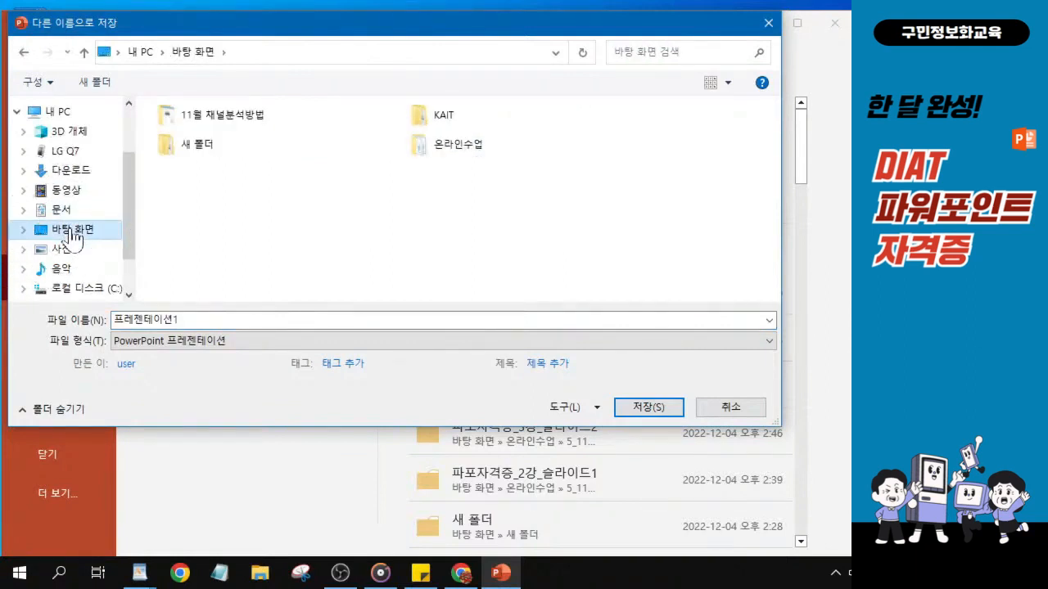
click(73, 235)
Save the presentation as A-완성 in the KAIT folder.
key(ctrl)
key(ctrl)
key(ctrl)
key(ctrl)
key(ctrl)
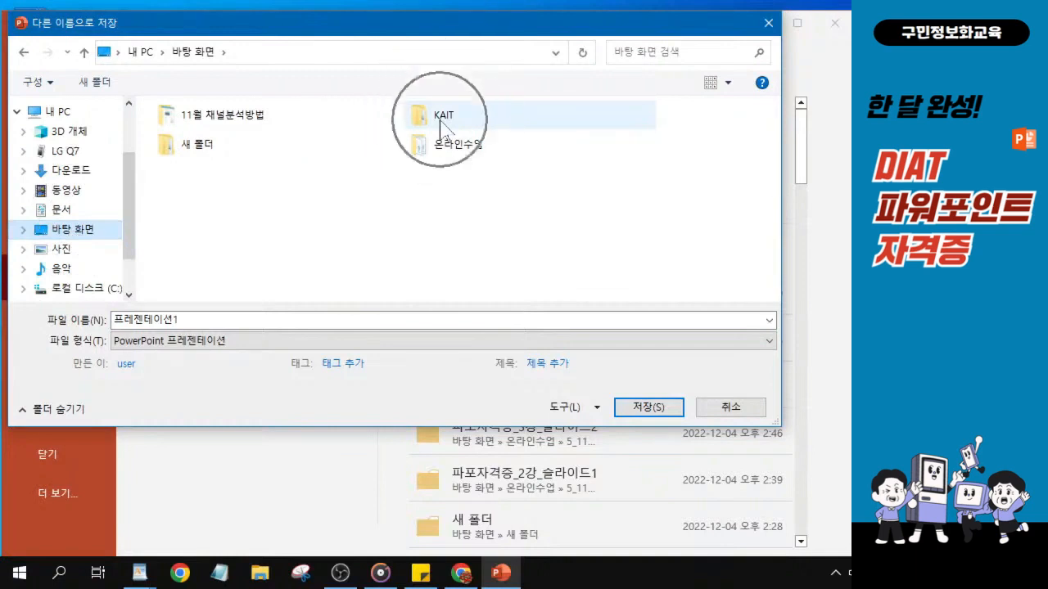
key(ctrl)
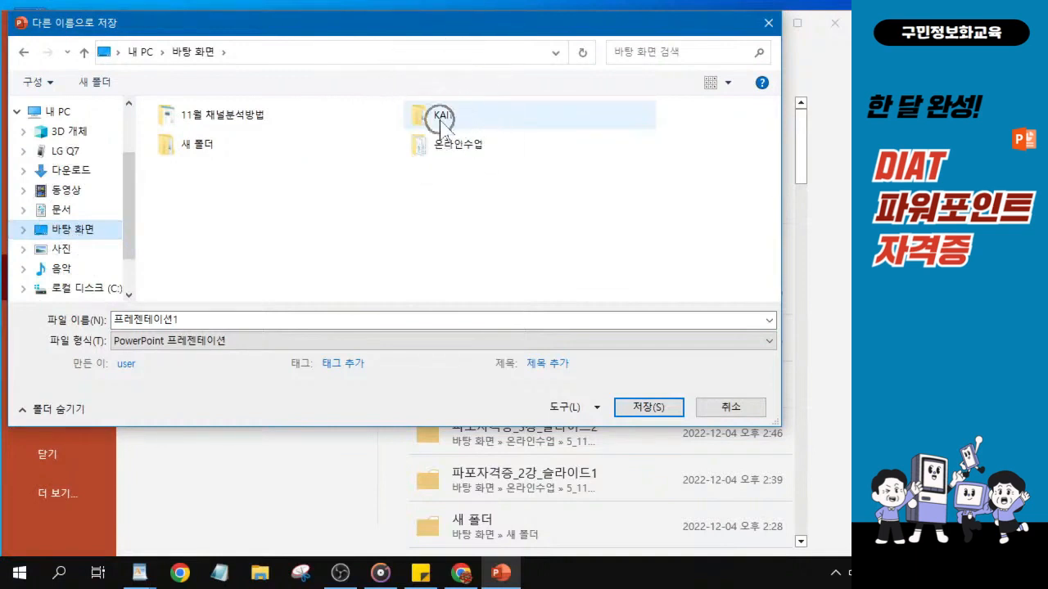
key(ctrl)
click(439, 121)
double_click(439, 121)
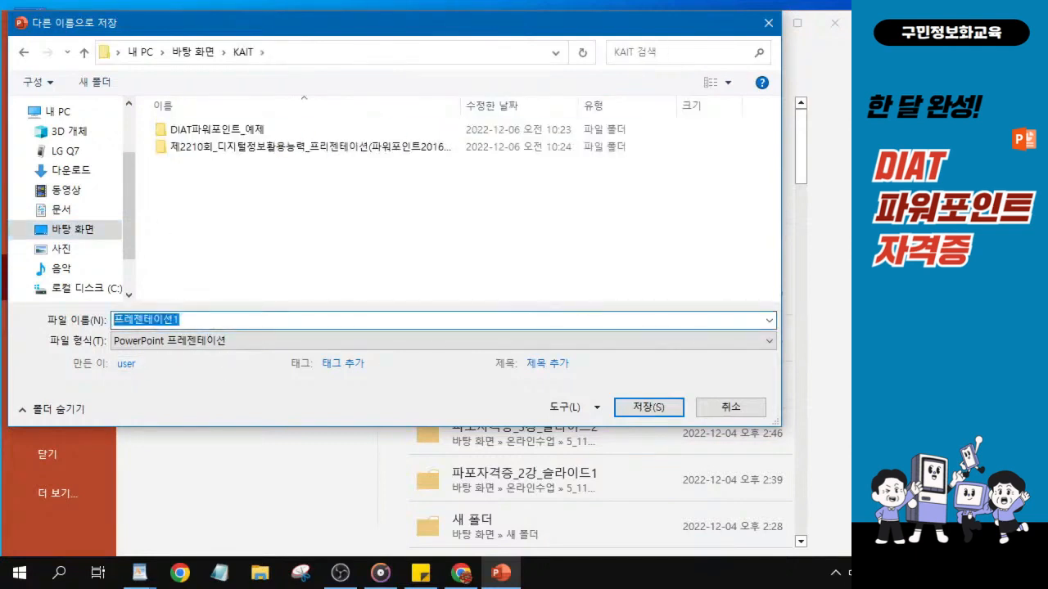
text(A)
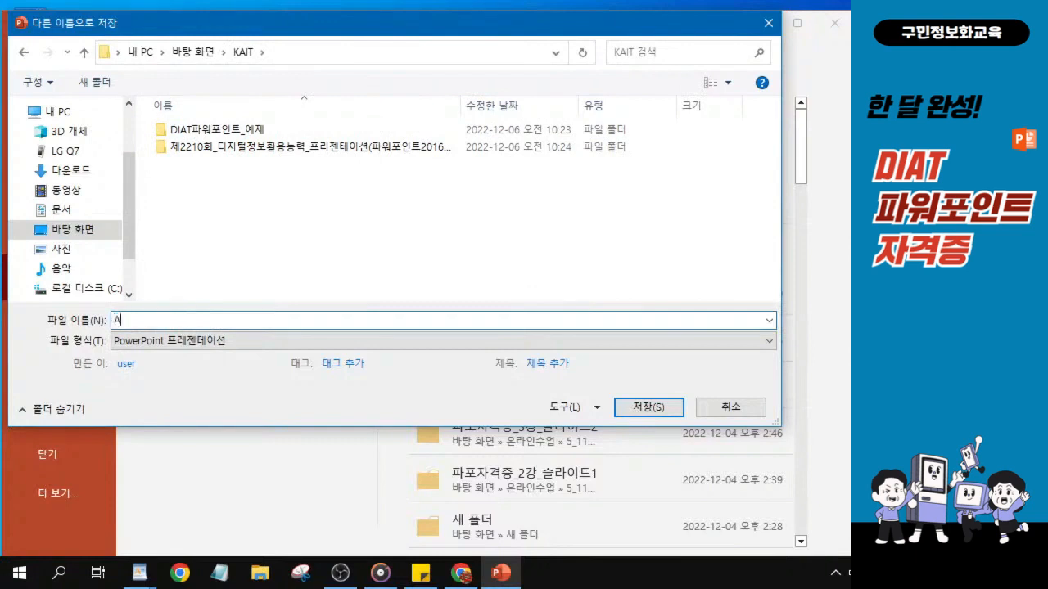
text(-완성)
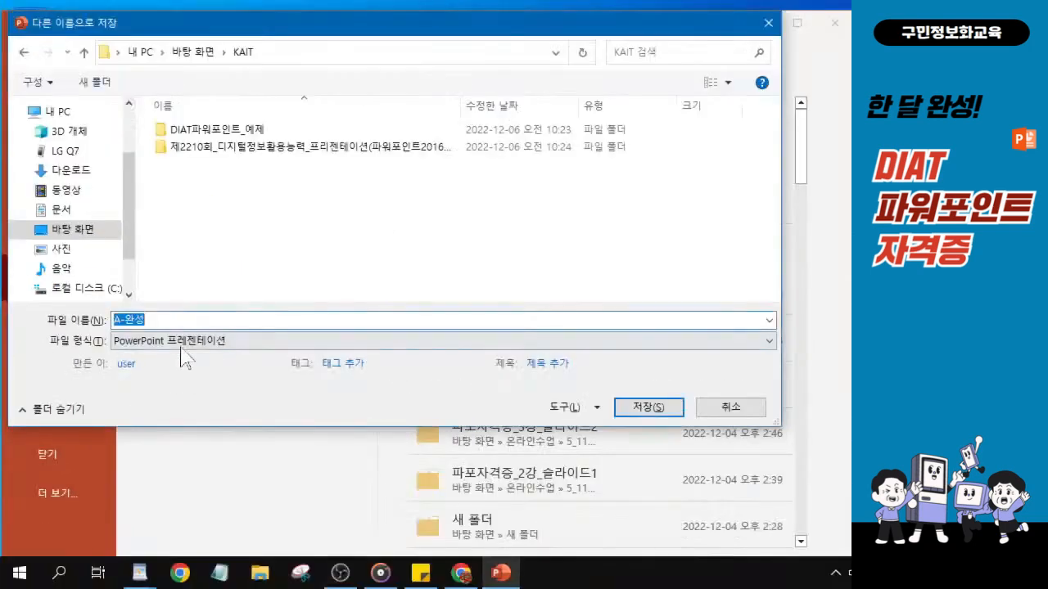
click(639, 414)
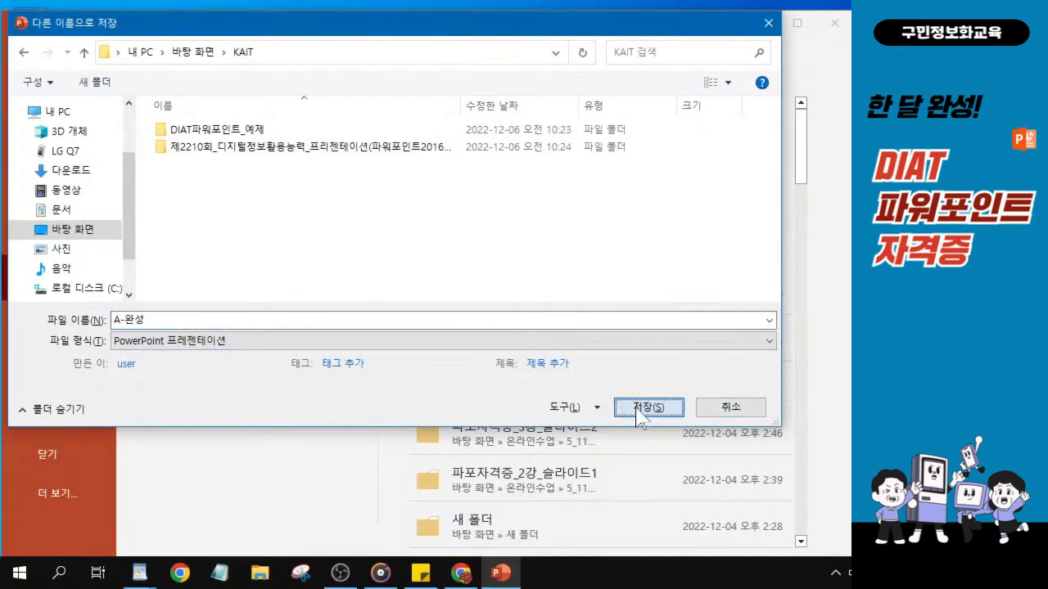
click(642, 409)
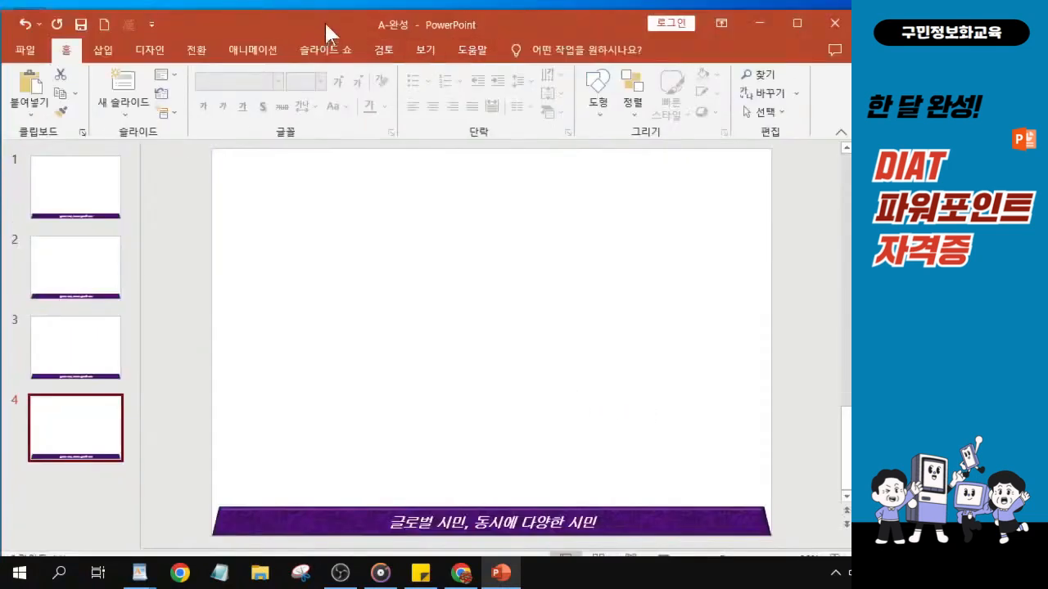
Close the saved presentation.
drag(325, 26, 322, 19)
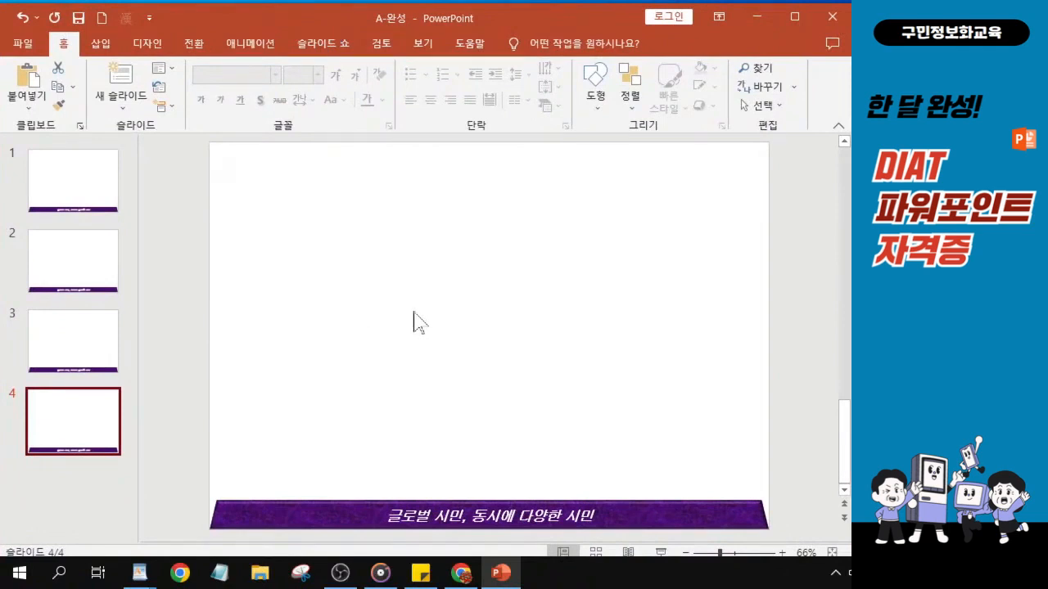
click(18, 47)
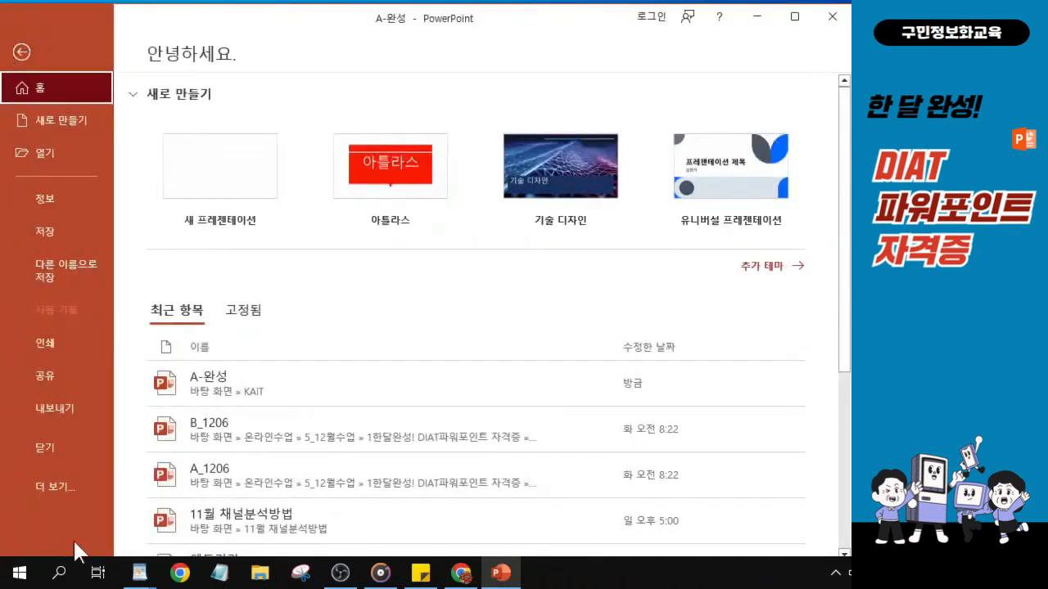
click(63, 456)
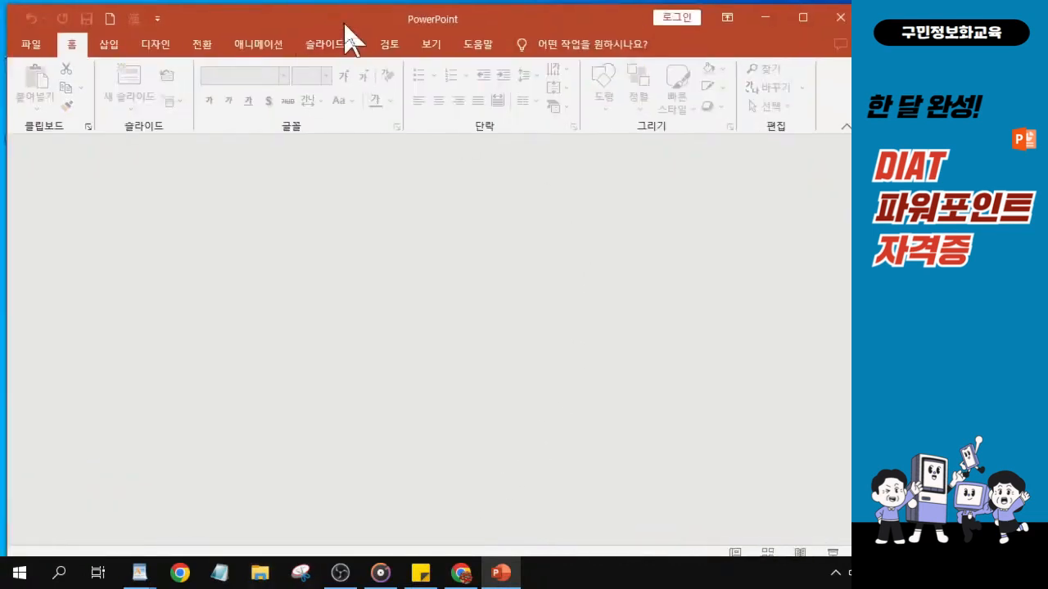
Create a new blank presentation.
click(26, 49)
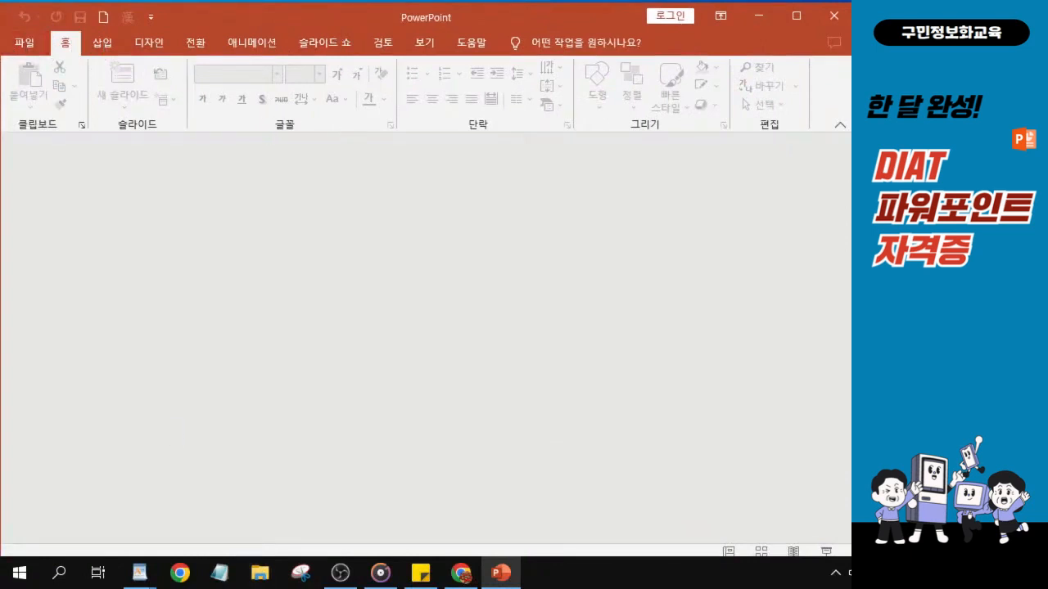
click(31, 51)
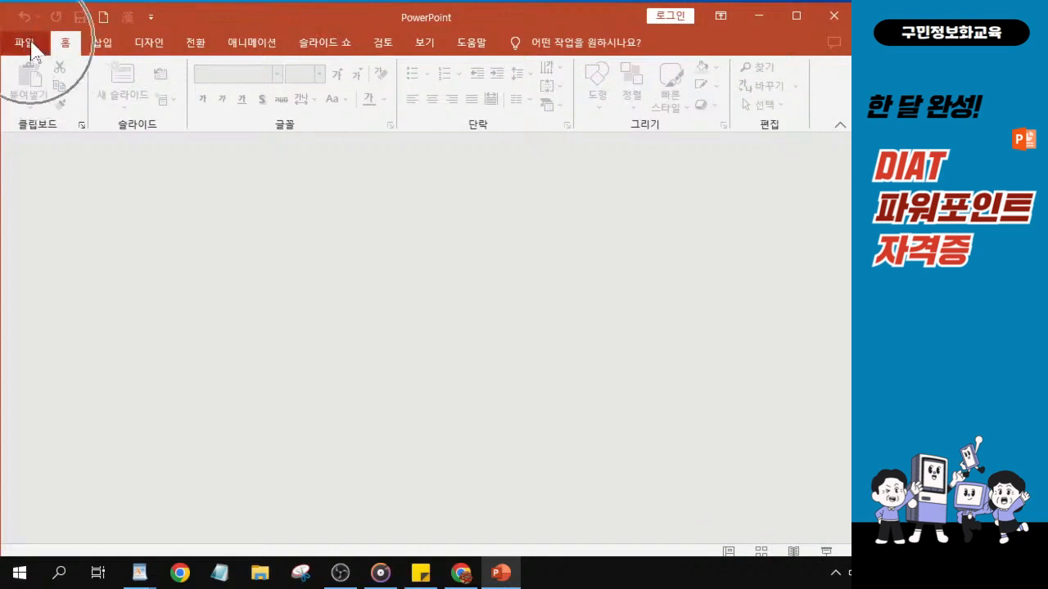
click(33, 51)
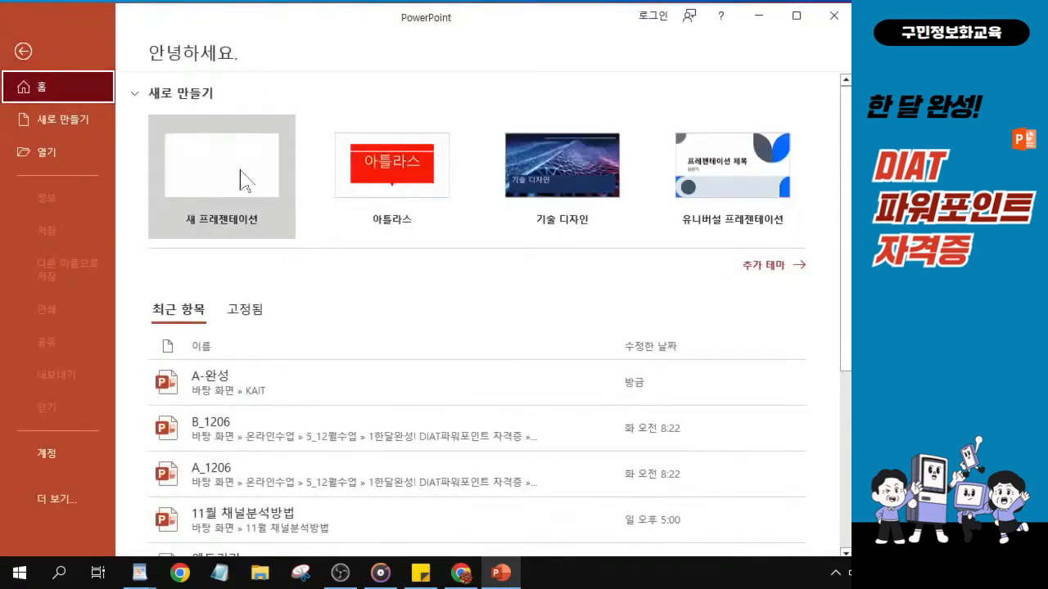
key(ctrl)
key(ctrl)
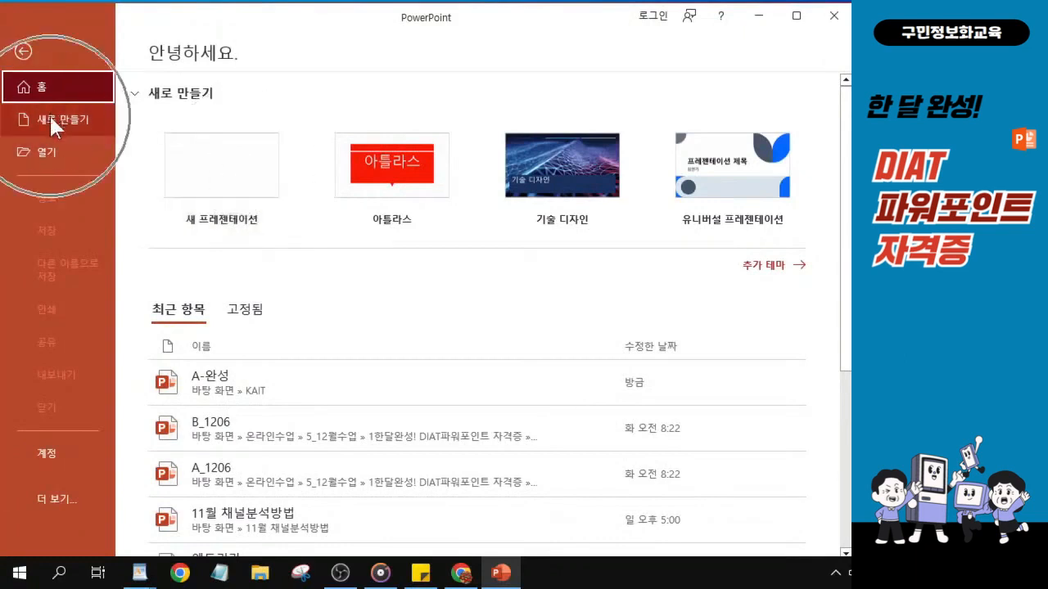
click(239, 174)
key(ctrl)
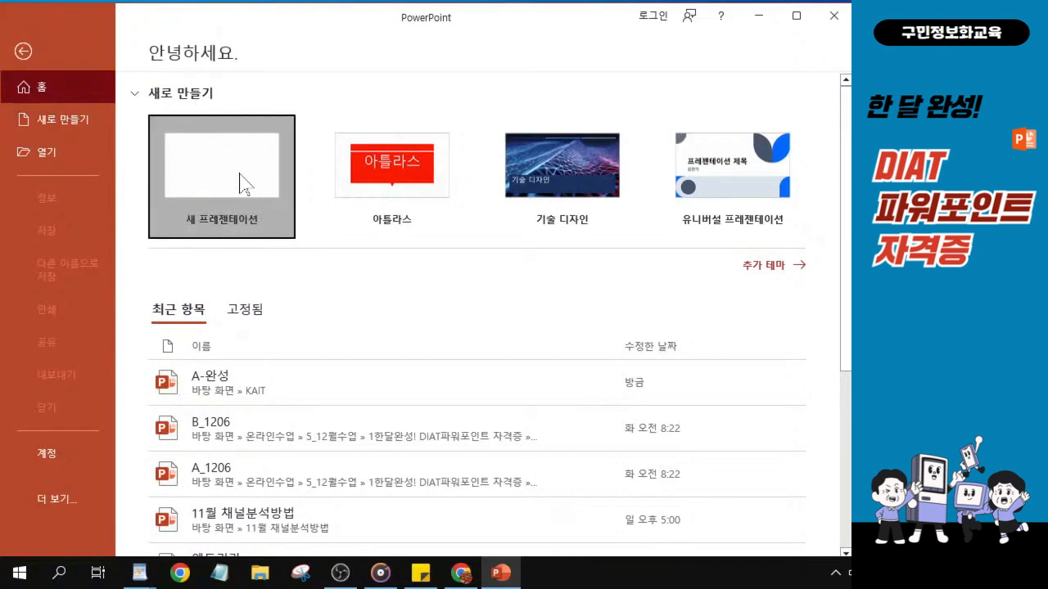
key(alt+Tab)
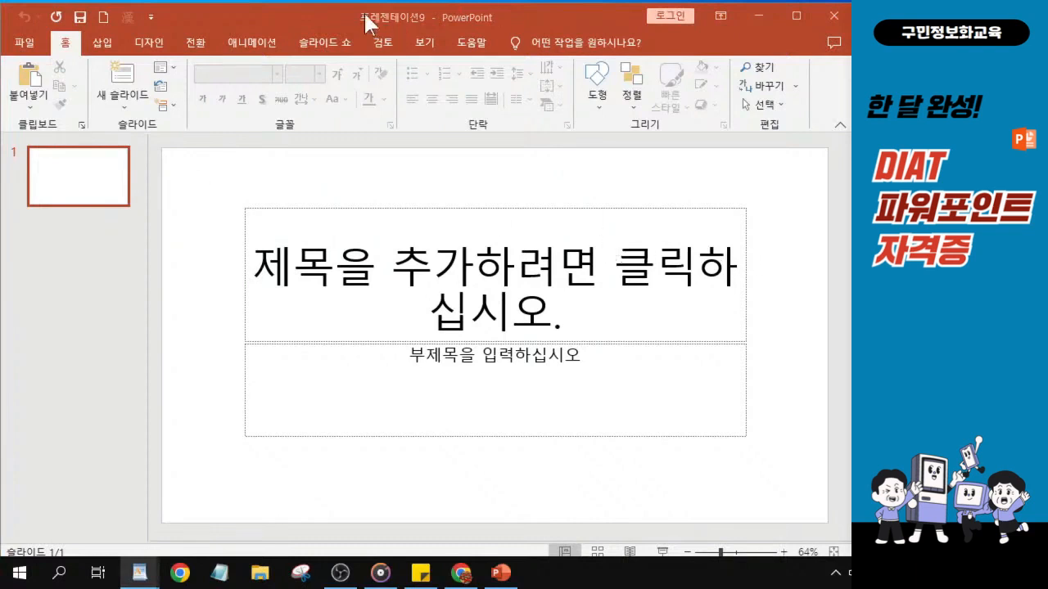
drag(351, 20, 350, 17)
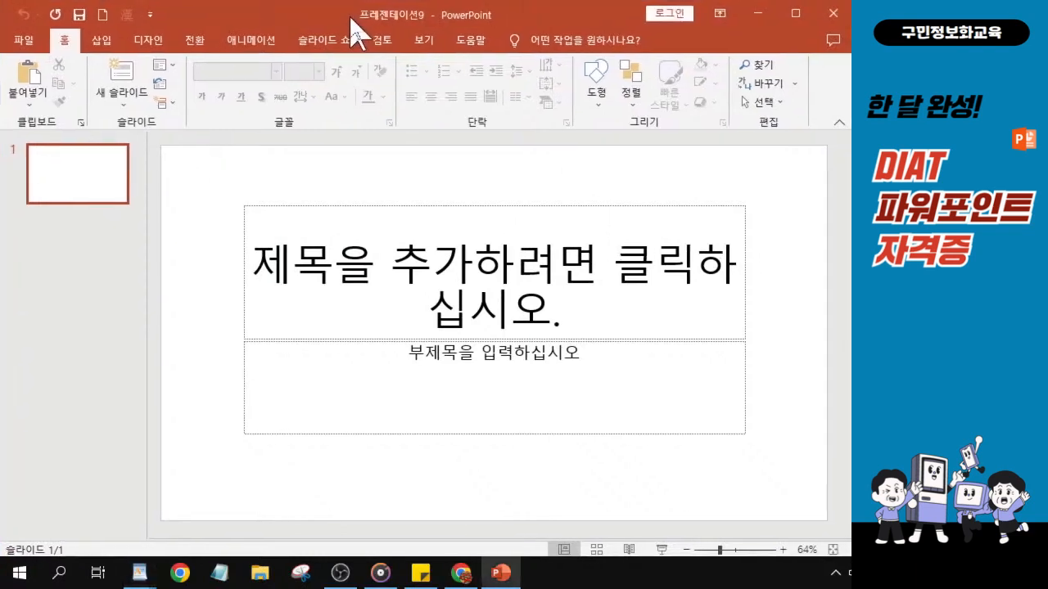
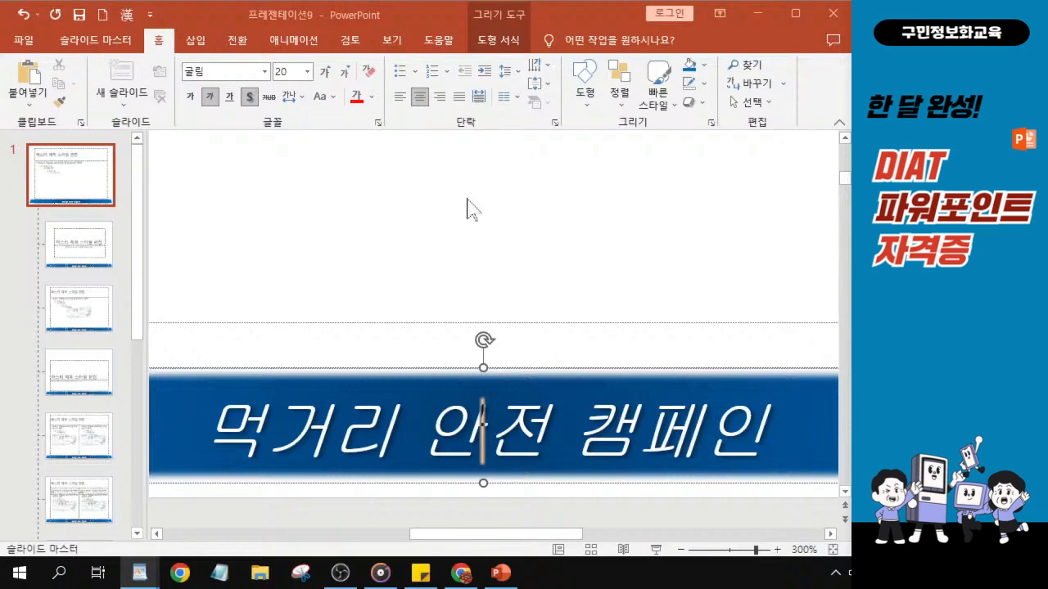
Close the slide master view to return to normal editing.
scroll(467, 204, down, 5)
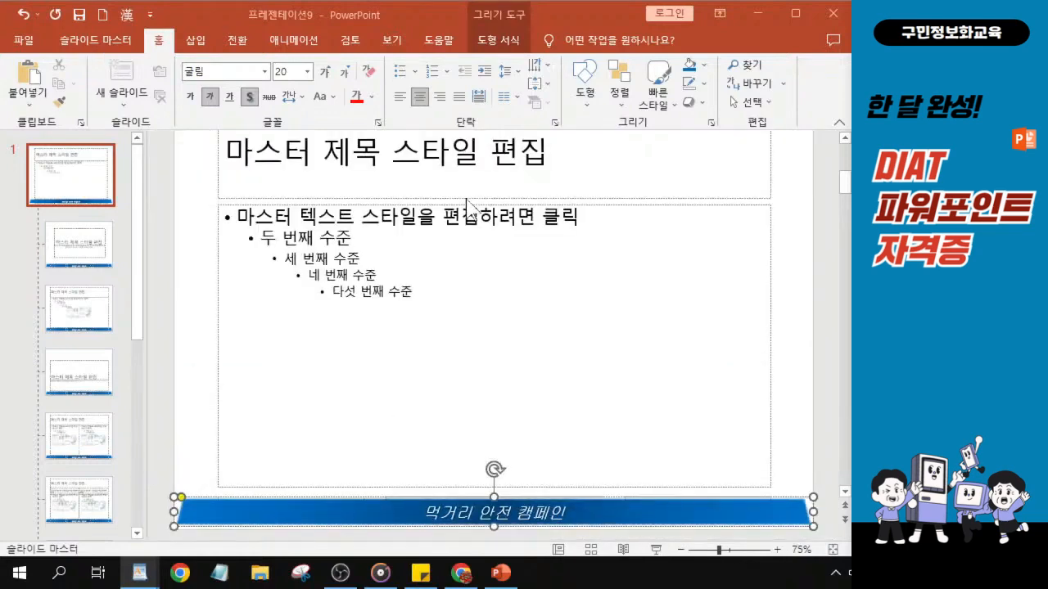
scroll(466, 205, down, 1)
click(99, 47)
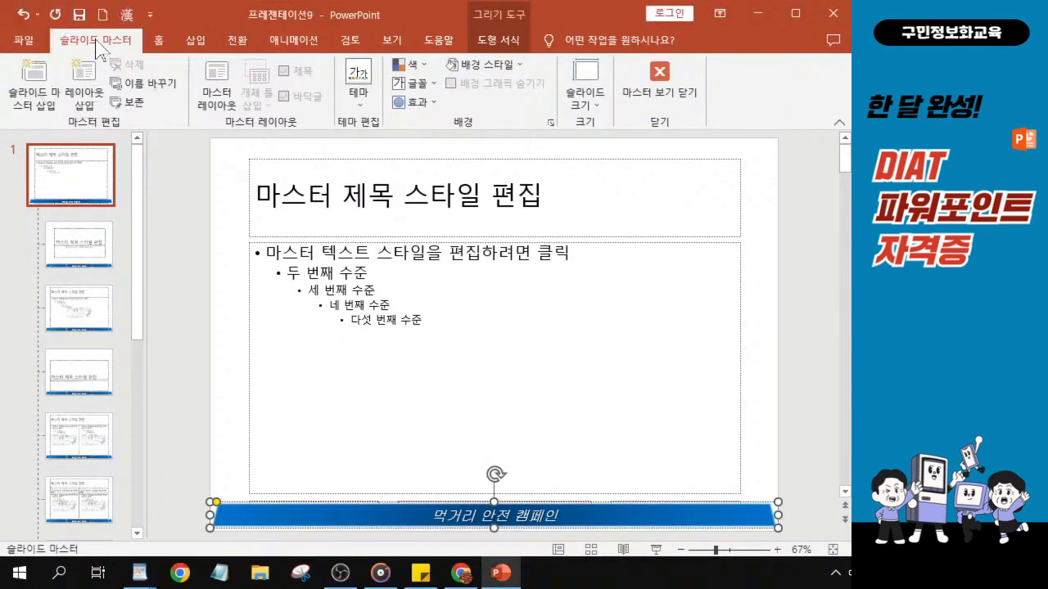
key(ctrl)
key(ctrl)
key(ctrl)
key(ctrl)
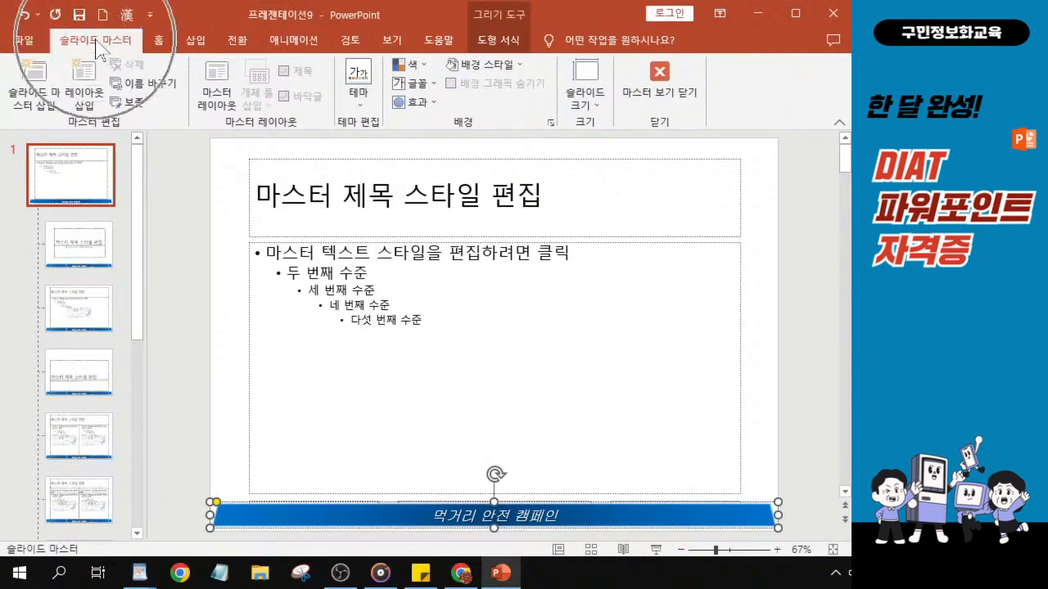
key(ctrl)
key(ctrl)
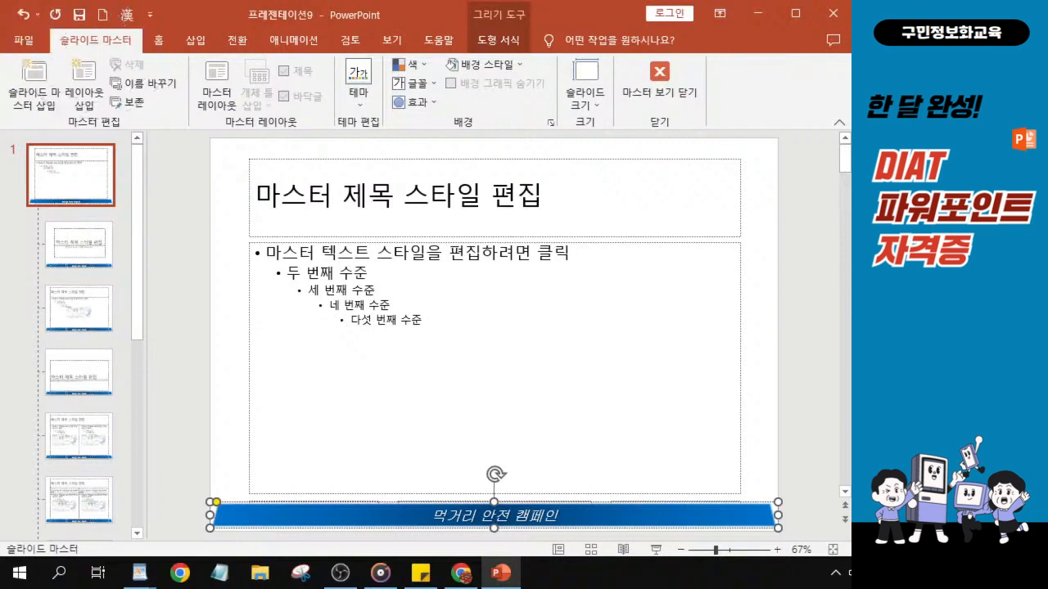
key(ctrl)
key(ctrl)
key(ctrl)
key(ctrl)
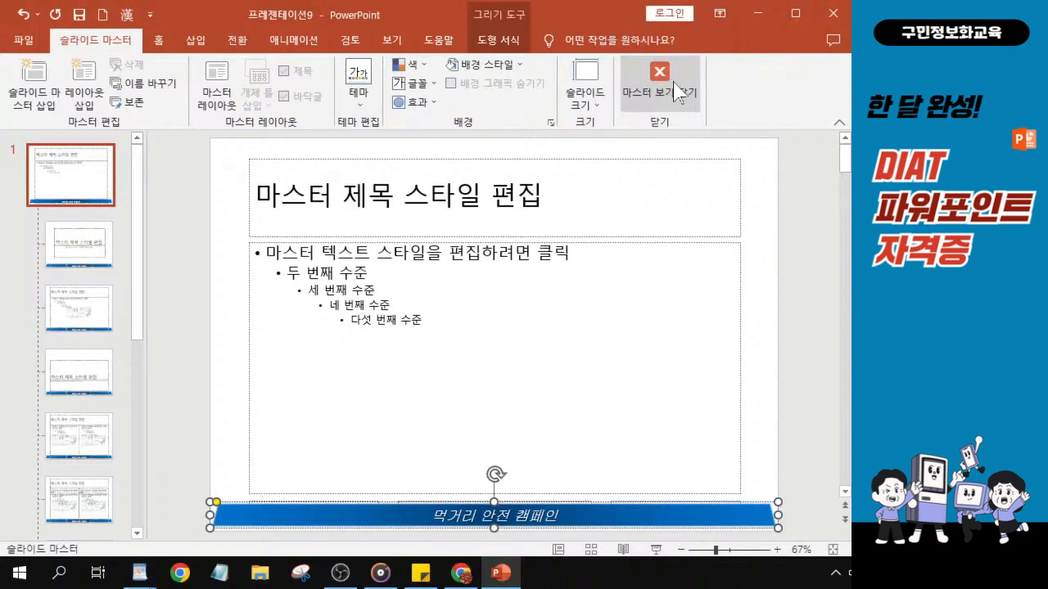
click(676, 90)
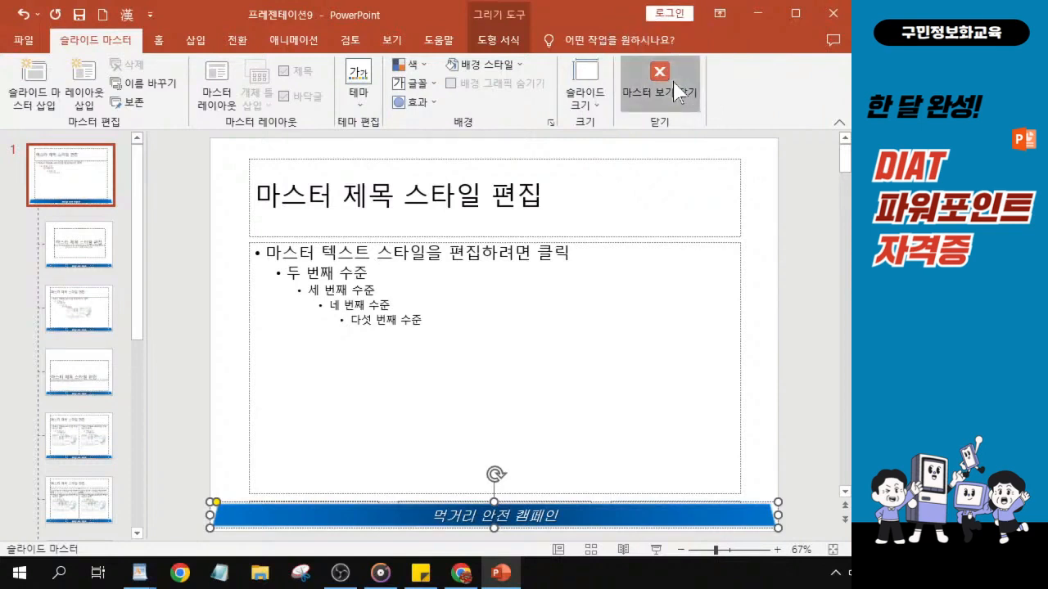
key(ctrl)
click(676, 90)
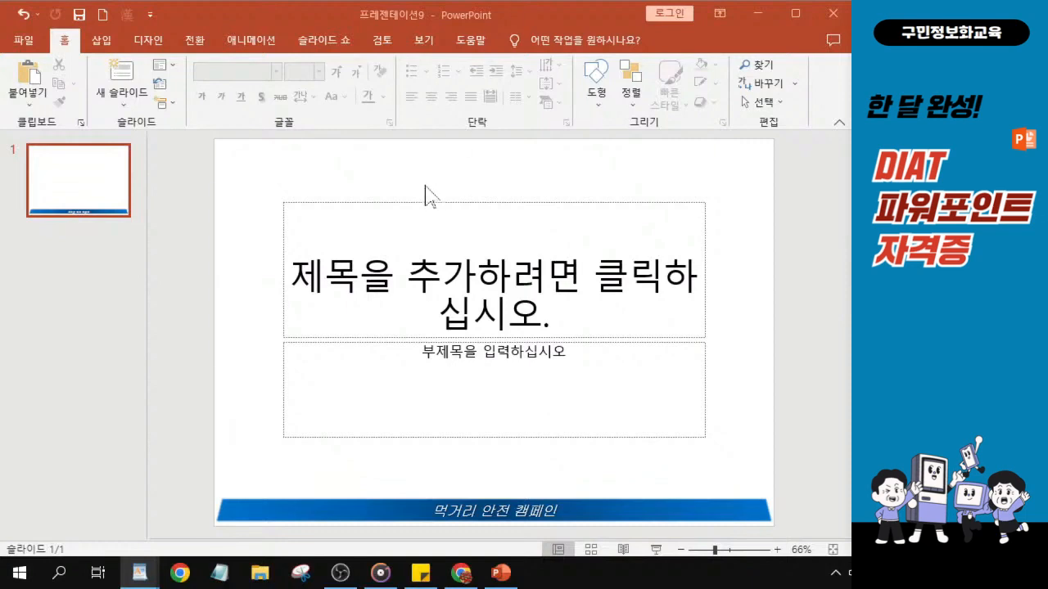
Change the first slide's layout to 빈 화면 (Blank).
click(161, 70)
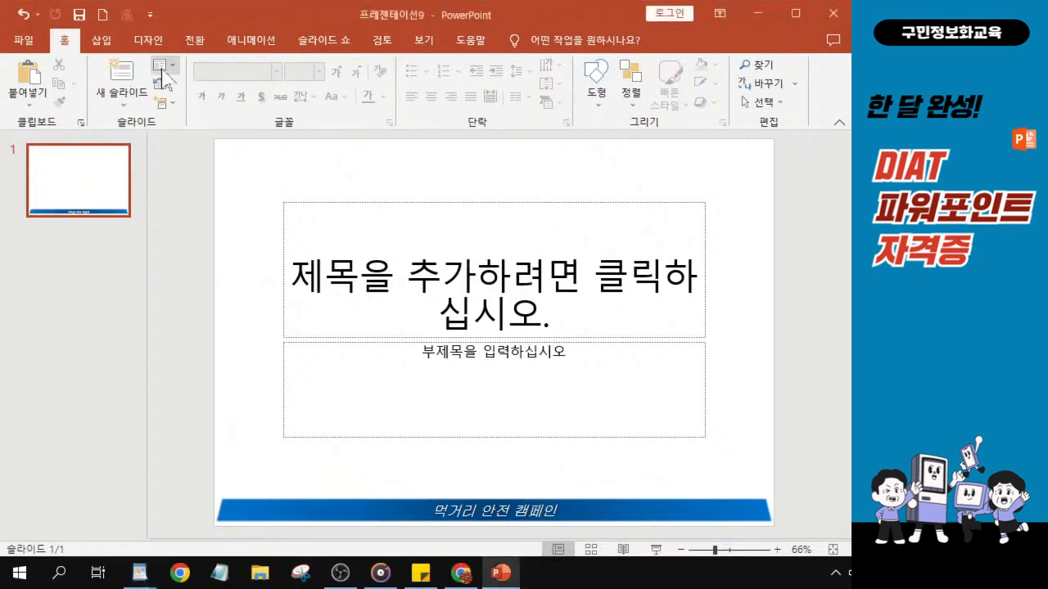
key(ctrl)
click(162, 70)
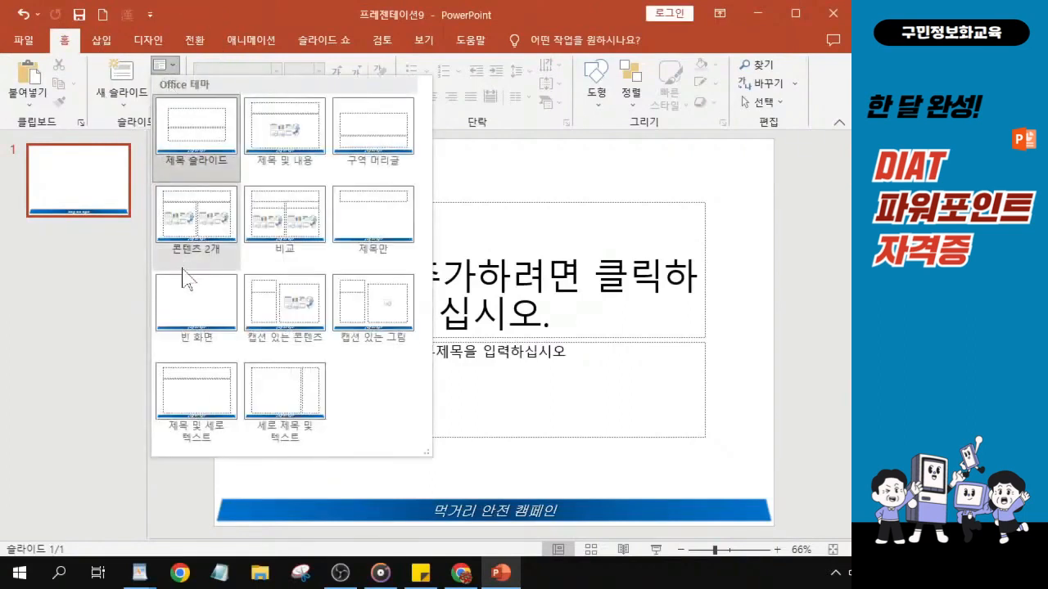
click(185, 314)
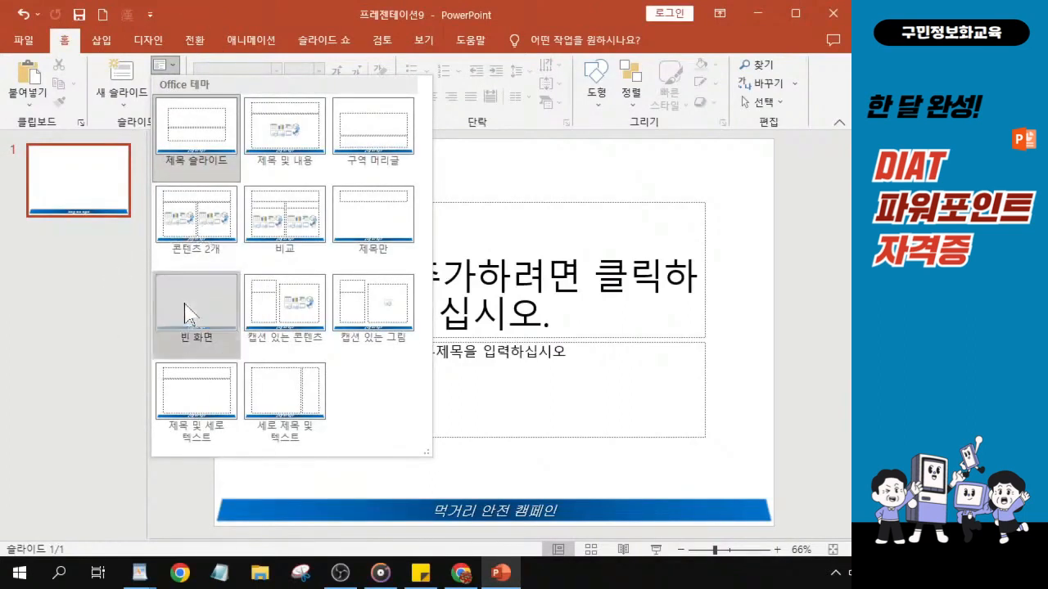
click(185, 313)
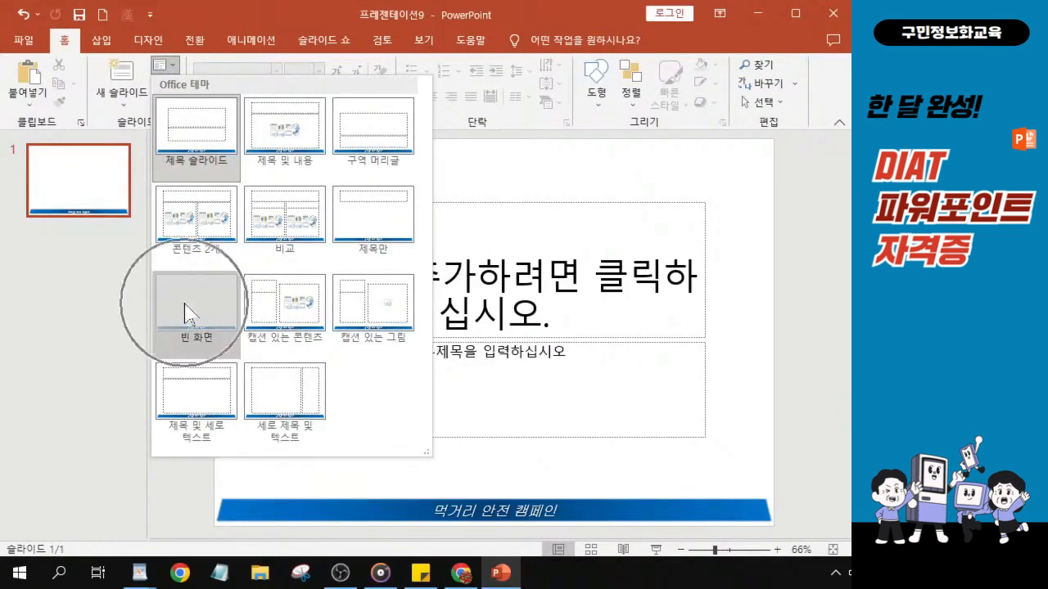
click(185, 313)
key(ctrl)
key(ctrl)
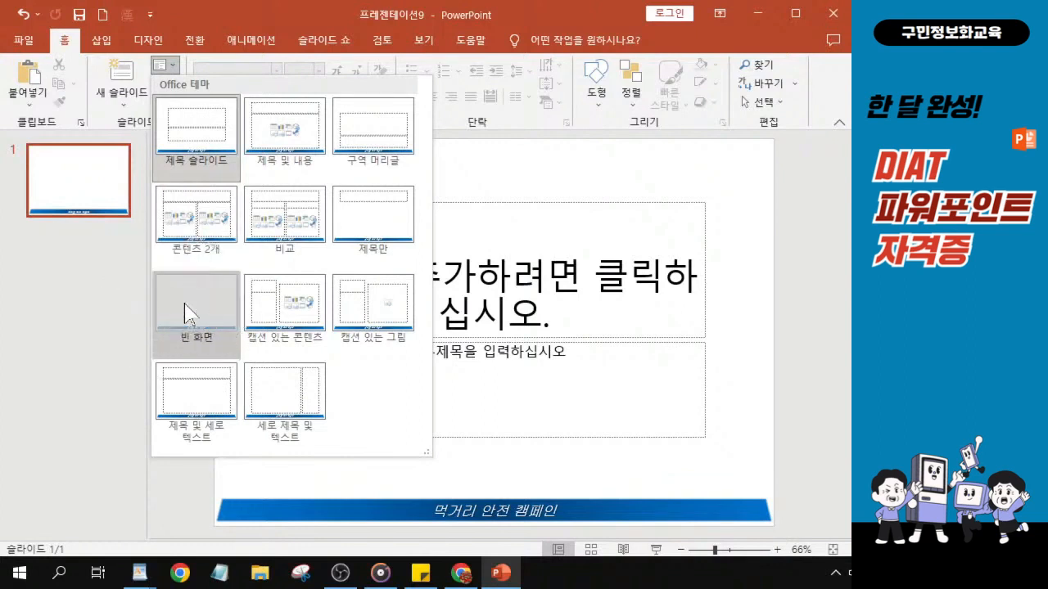
click(185, 313)
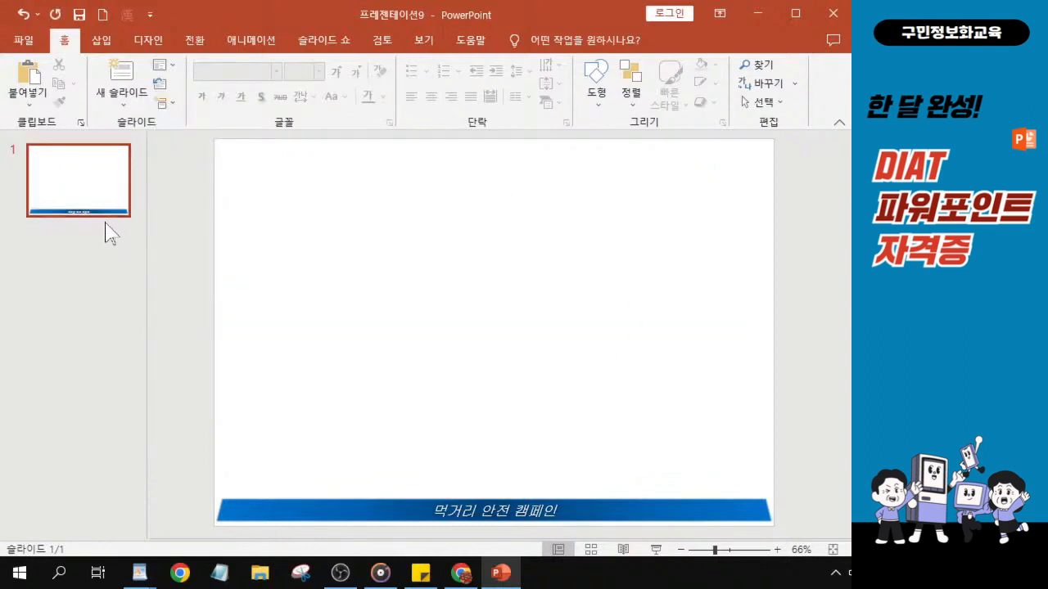
Add three more slides after the first so the presentation has four blank slides.
key(ctrl)
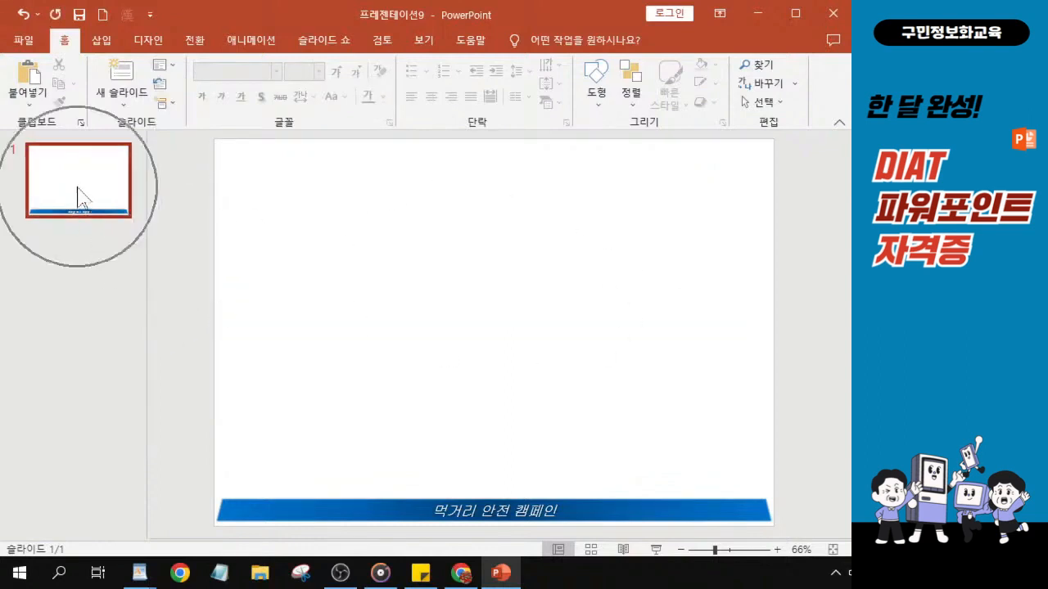
click(78, 196)
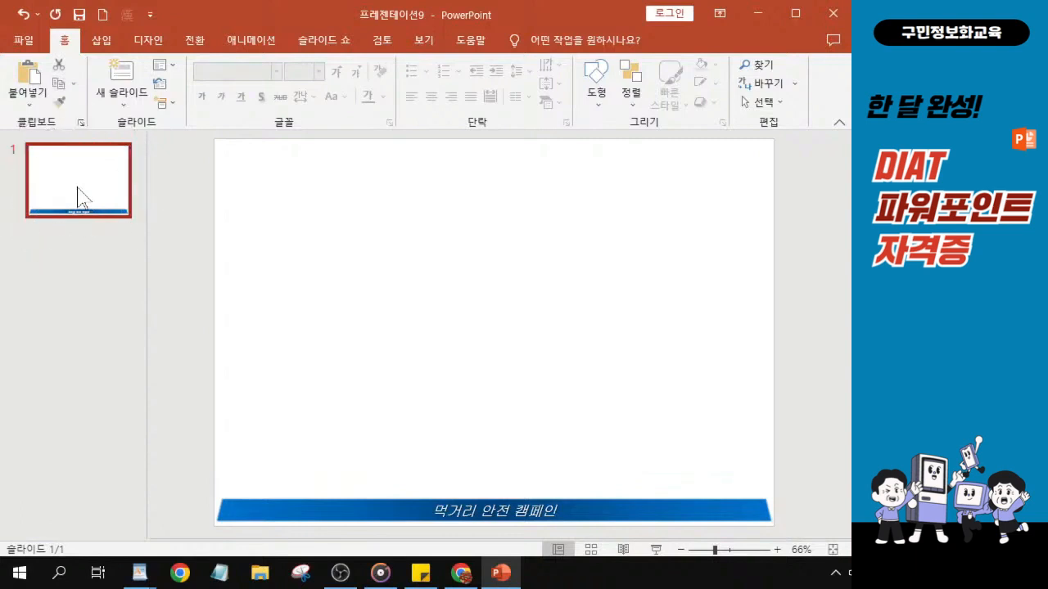
key(ctrl)
key(Return)
key(Return)
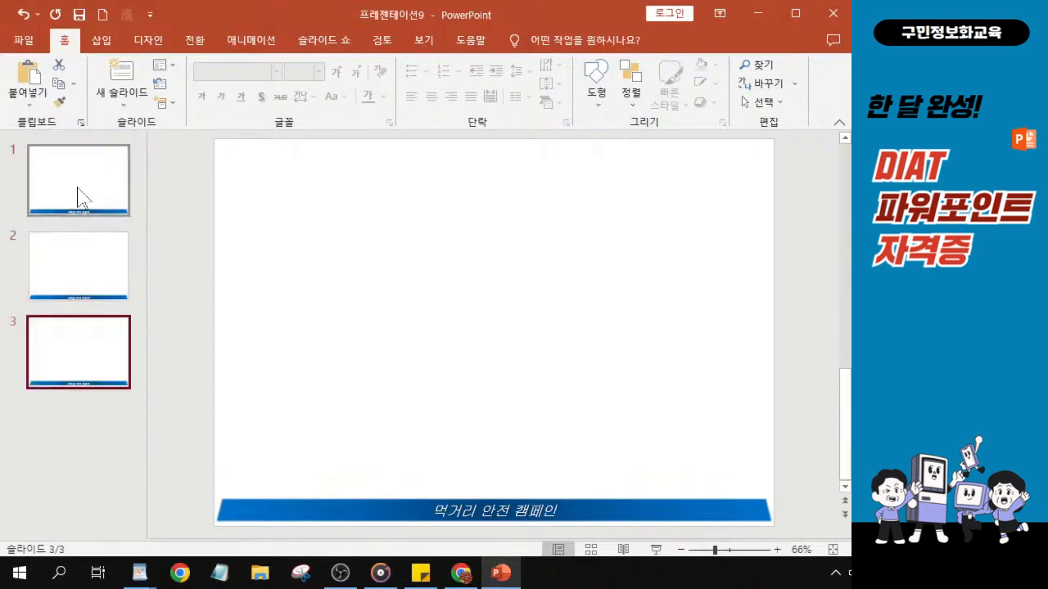
key(Return)
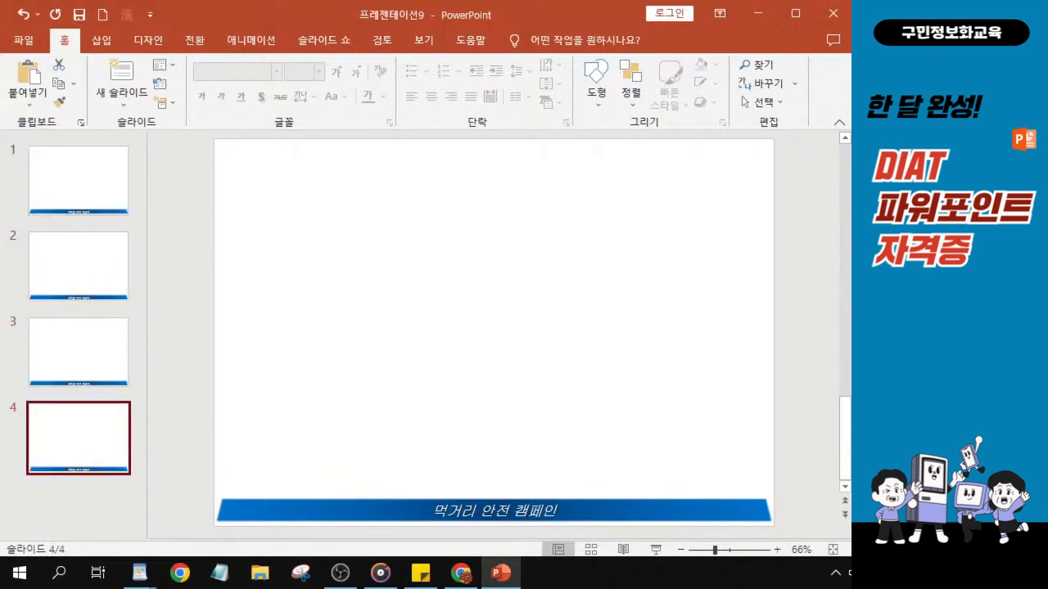
Open the Save As dialog for the recent KAIT folder.
key(alt+Tab)
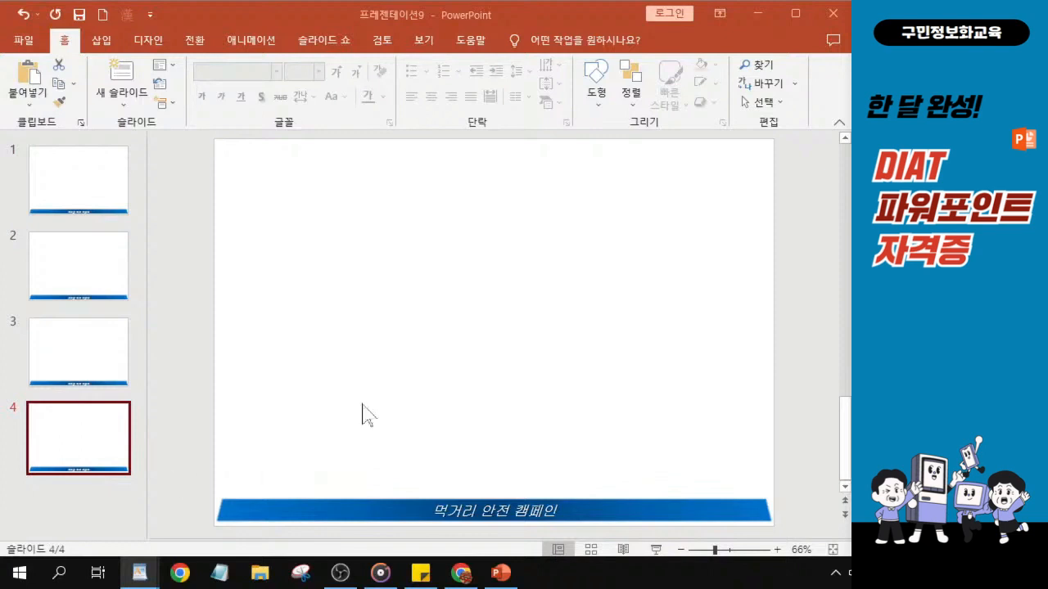
click(26, 46)
click(25, 47)
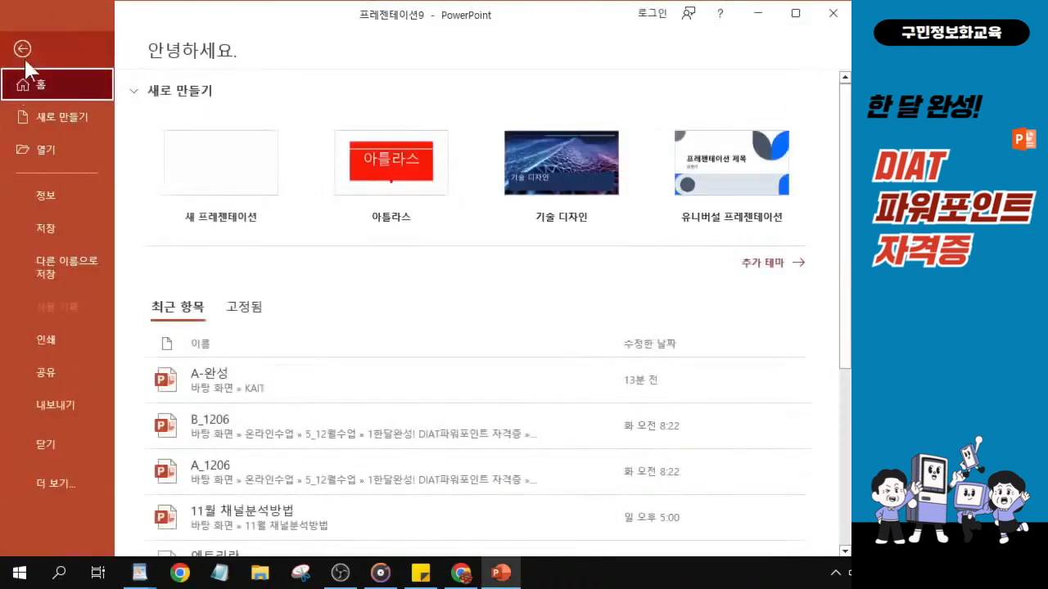
click(58, 231)
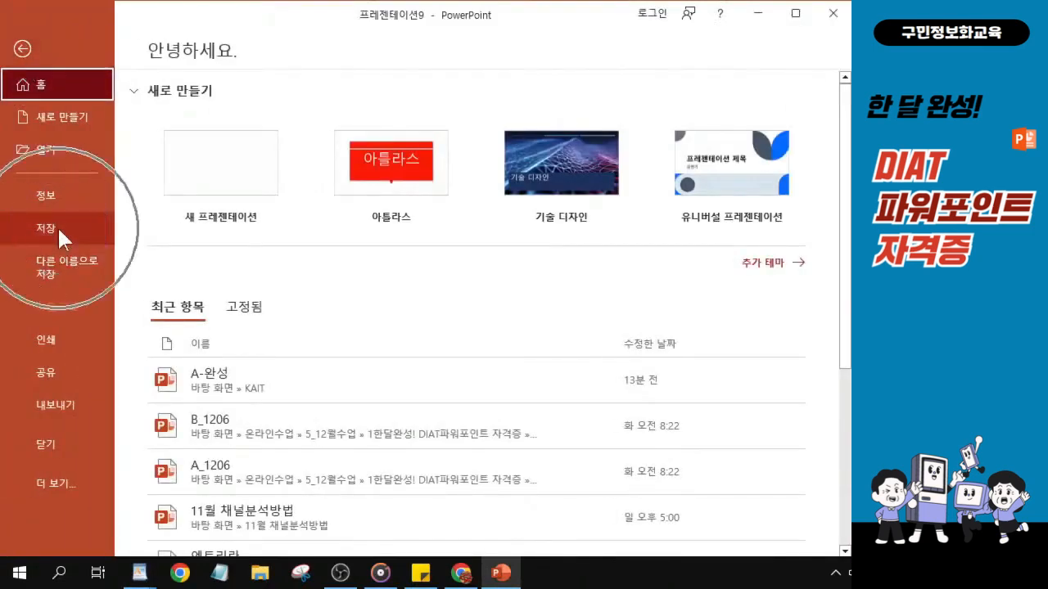
click(57, 228)
click(58, 228)
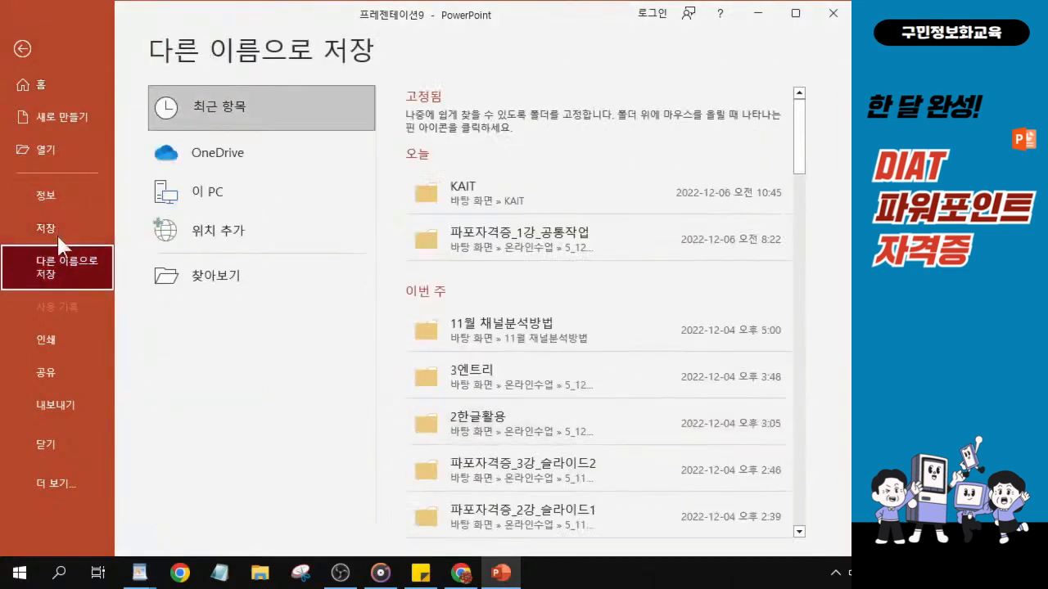
click(277, 283)
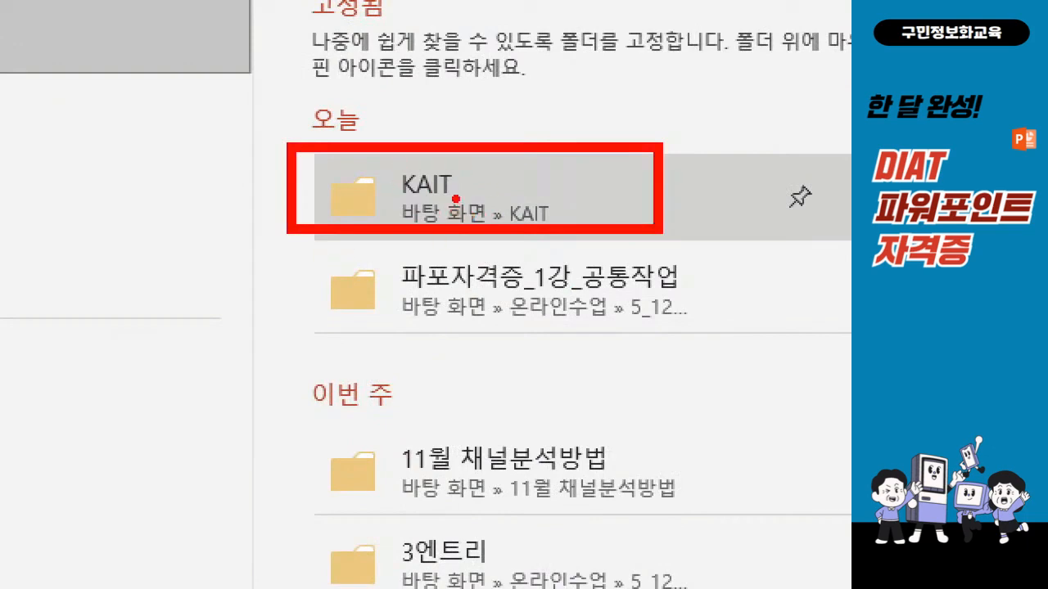
key(Escape)
key(ctrl)
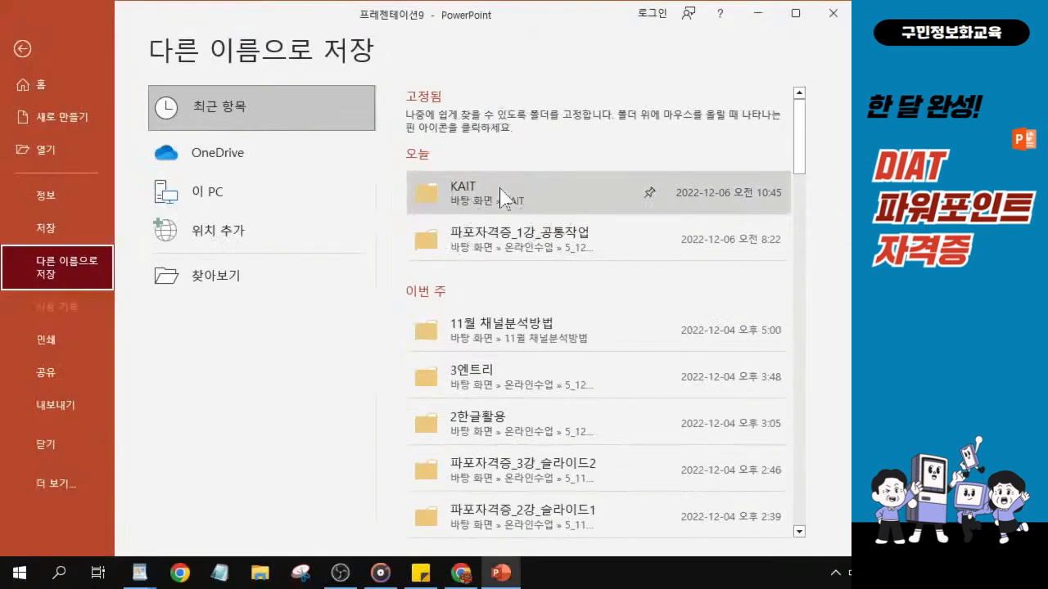
key(ctrl)
click(501, 198)
key(ctrl)
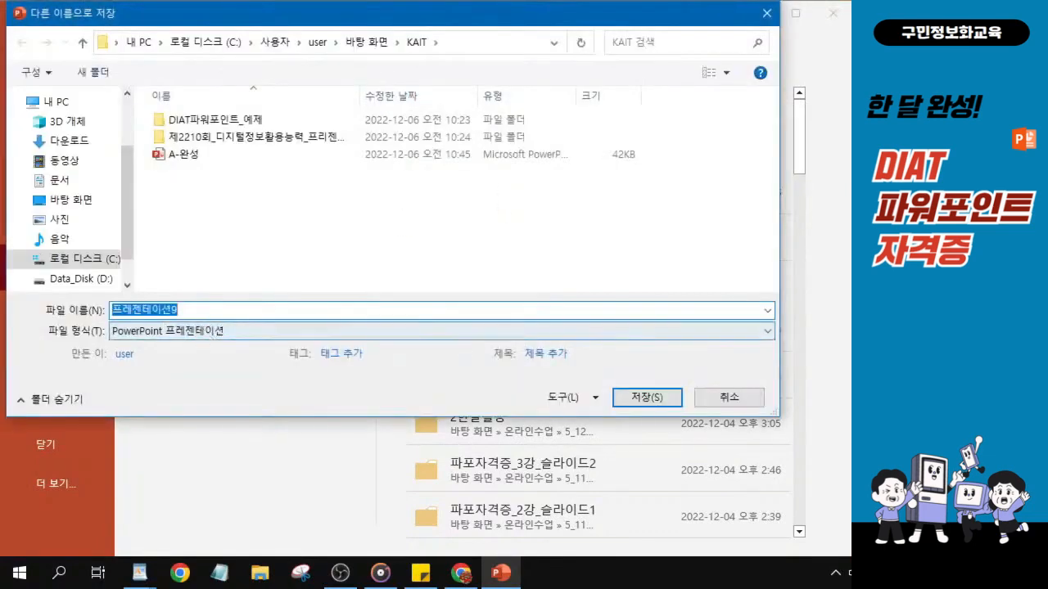
Save the presentation as B-완성 in the KAIT folder.
key(alt+Tab)
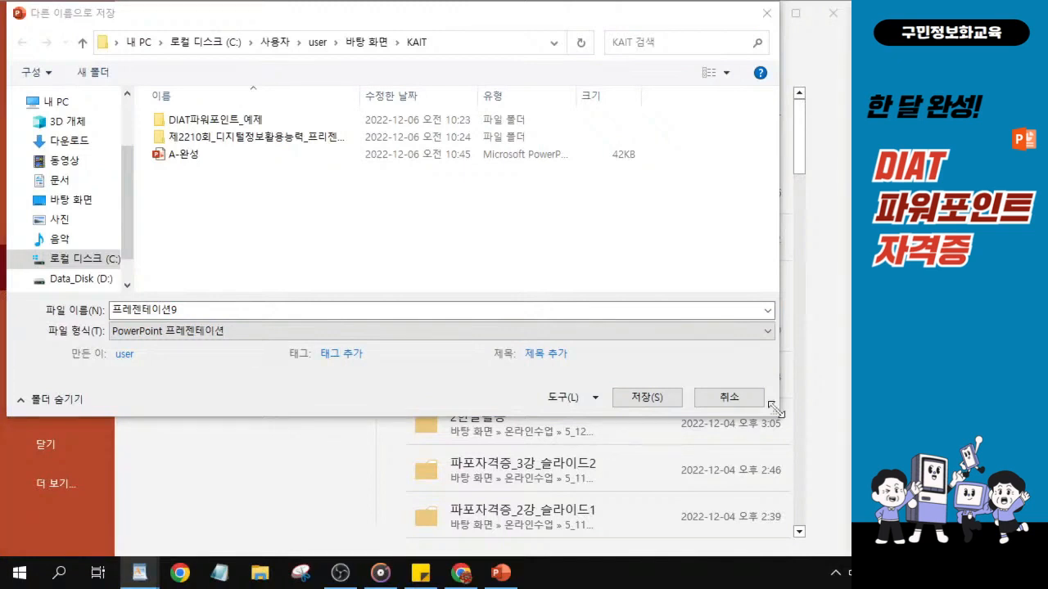
drag(178, 311, 111, 311)
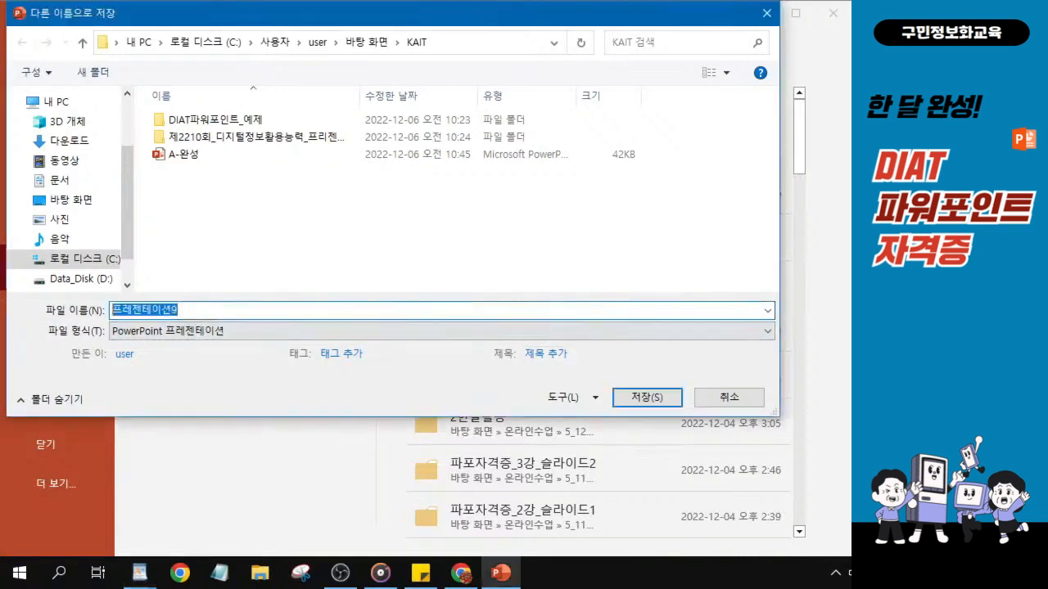
text(B-완성)
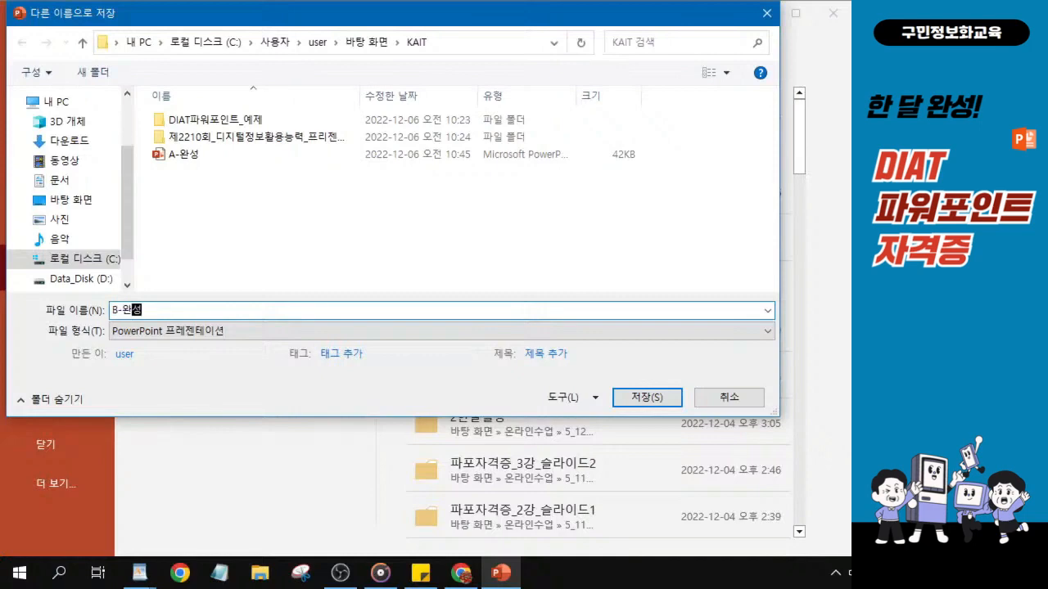
key(alt)
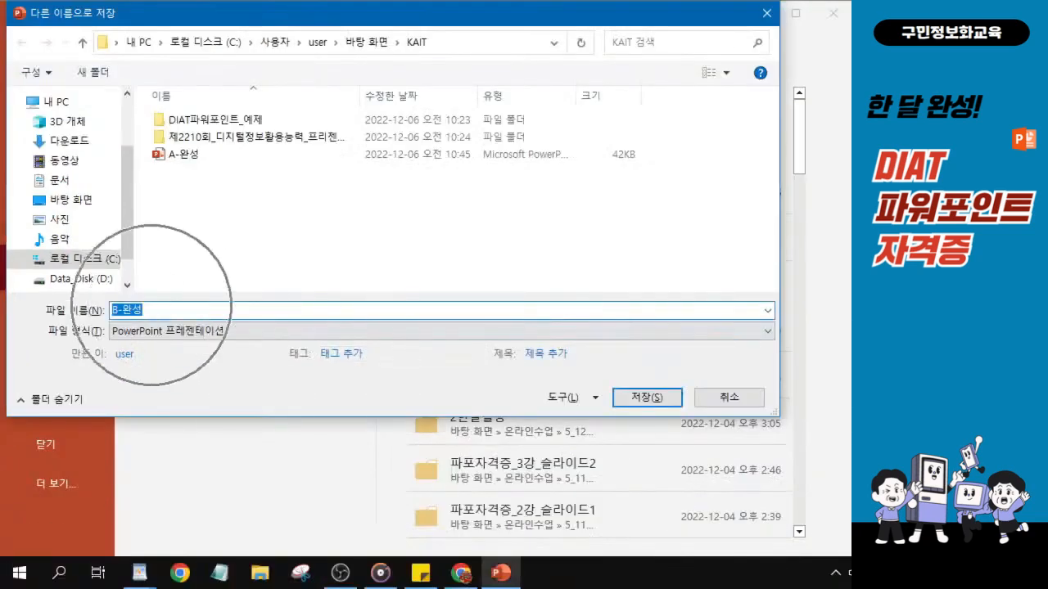
click(646, 399)
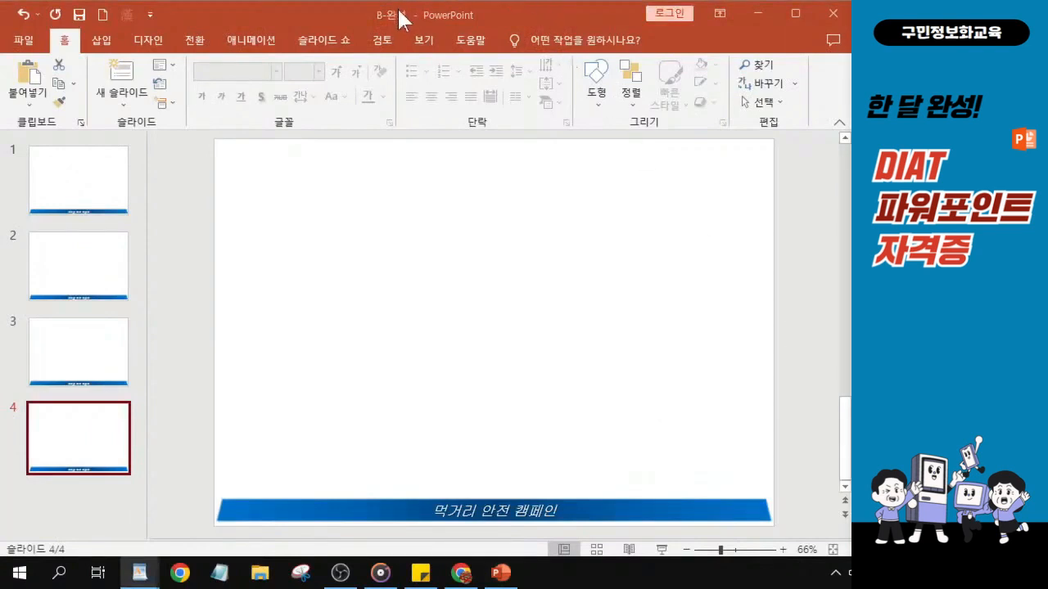
Close the saved presentation and create a new blank presentation.
click(24, 40)
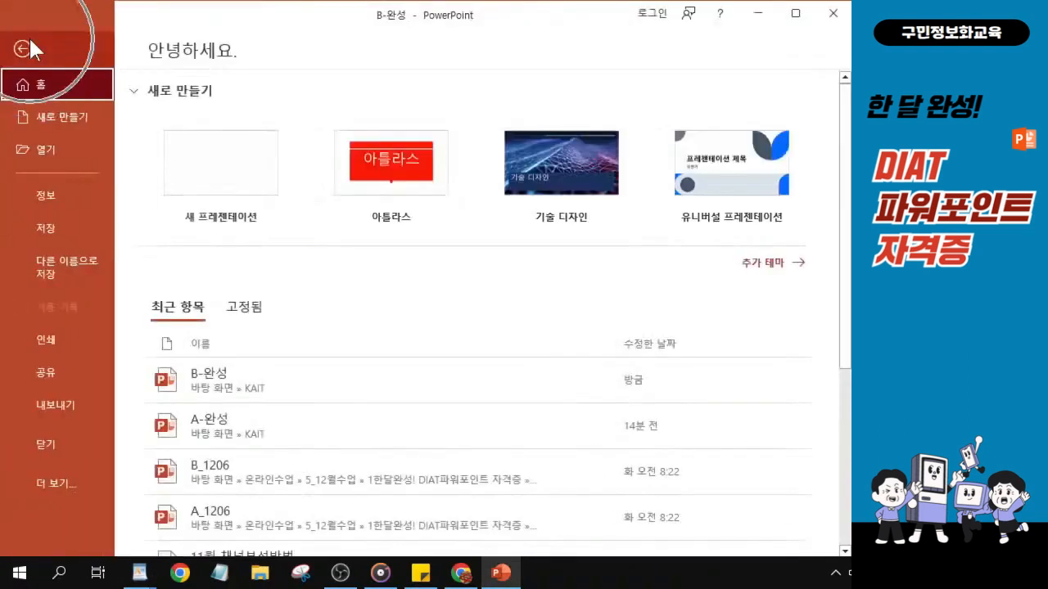
click(47, 449)
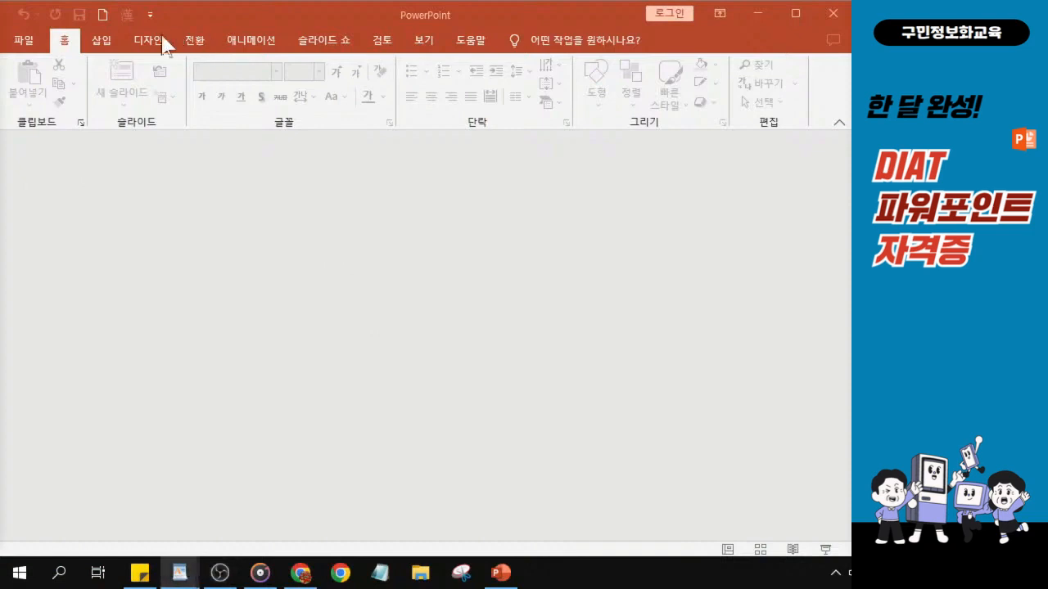
click(25, 42)
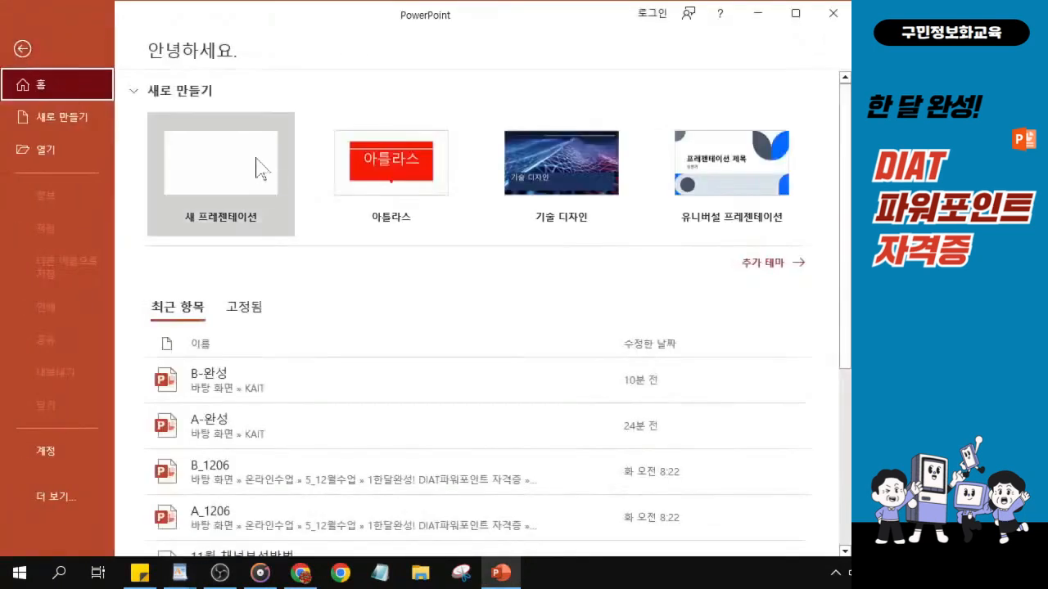
click(252, 164)
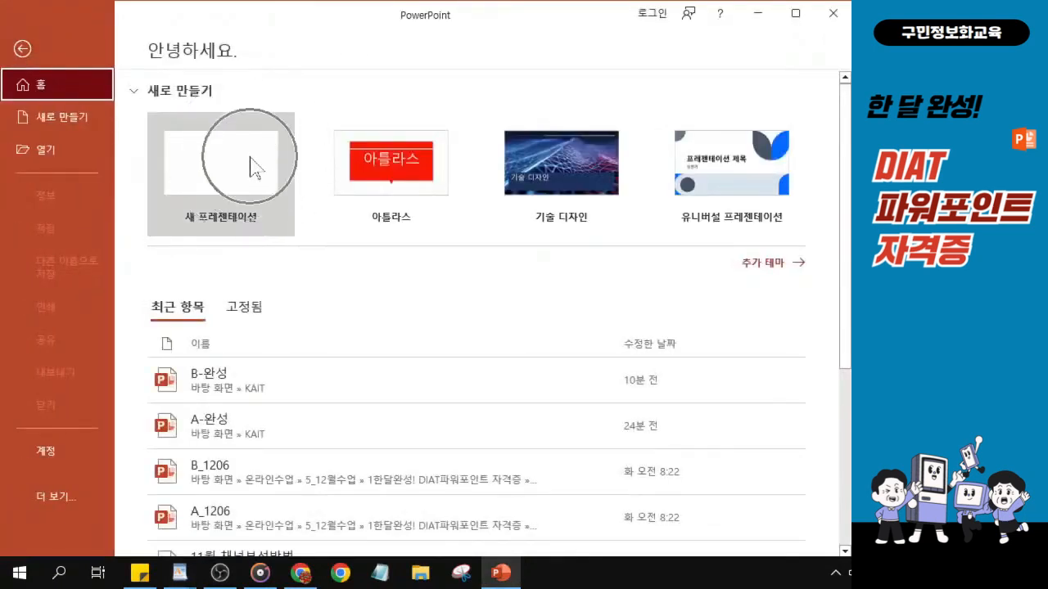
click(251, 159)
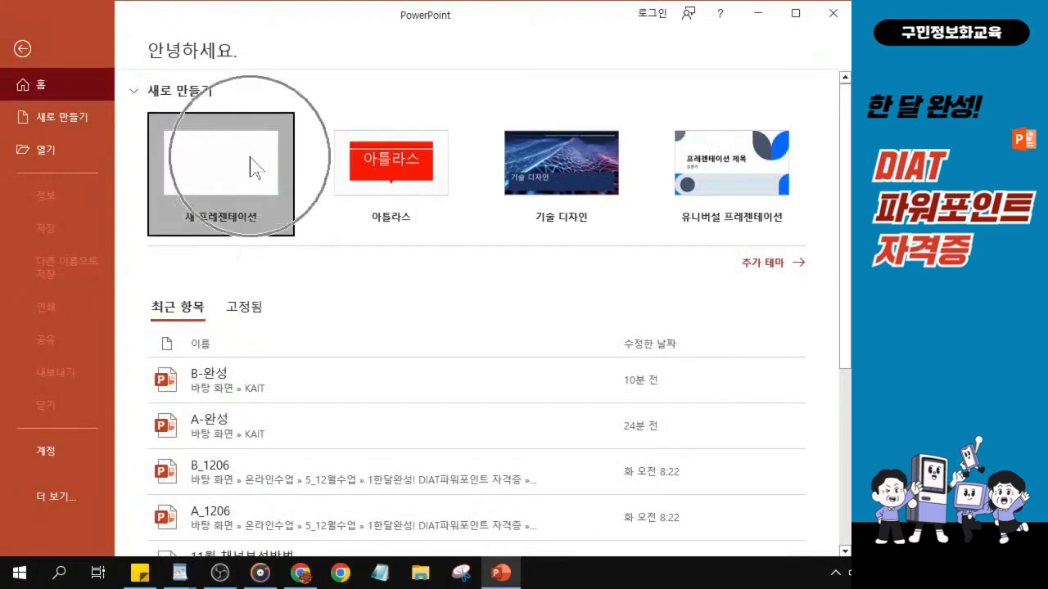
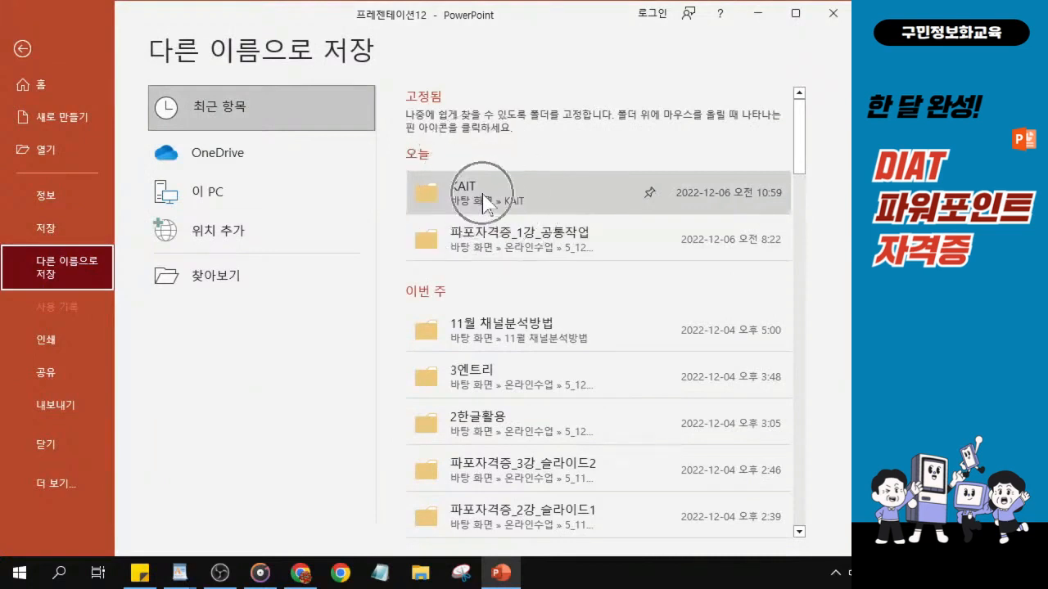
Open the Save As dialog for the recent KAIT folder.
key(ctrl)
key(ctrl)
key(ctrl)
key(ctrl)
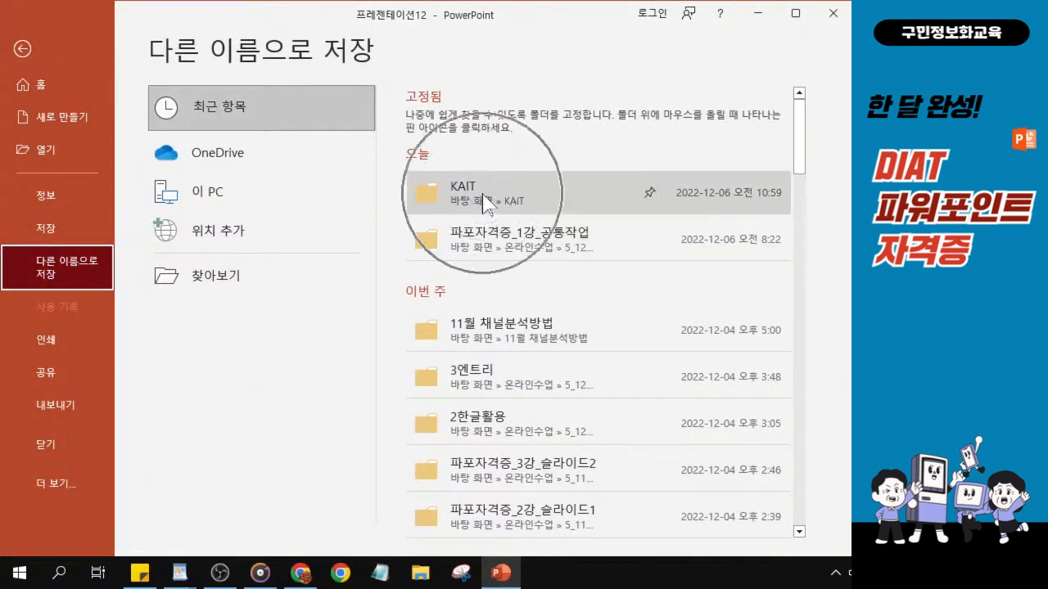
key(ctrl)
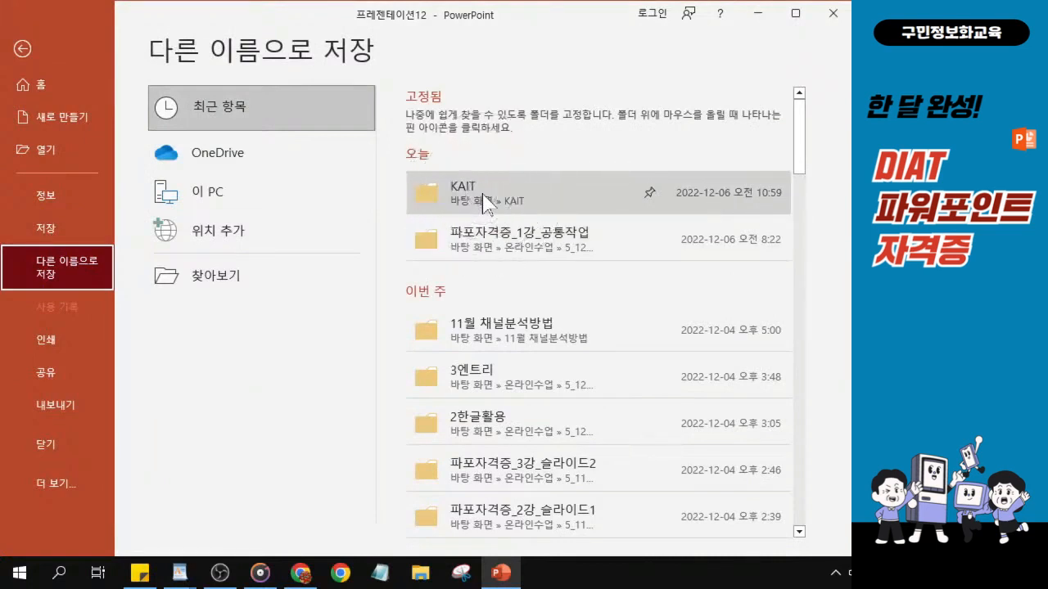
key(ctrl)
click(485, 200)
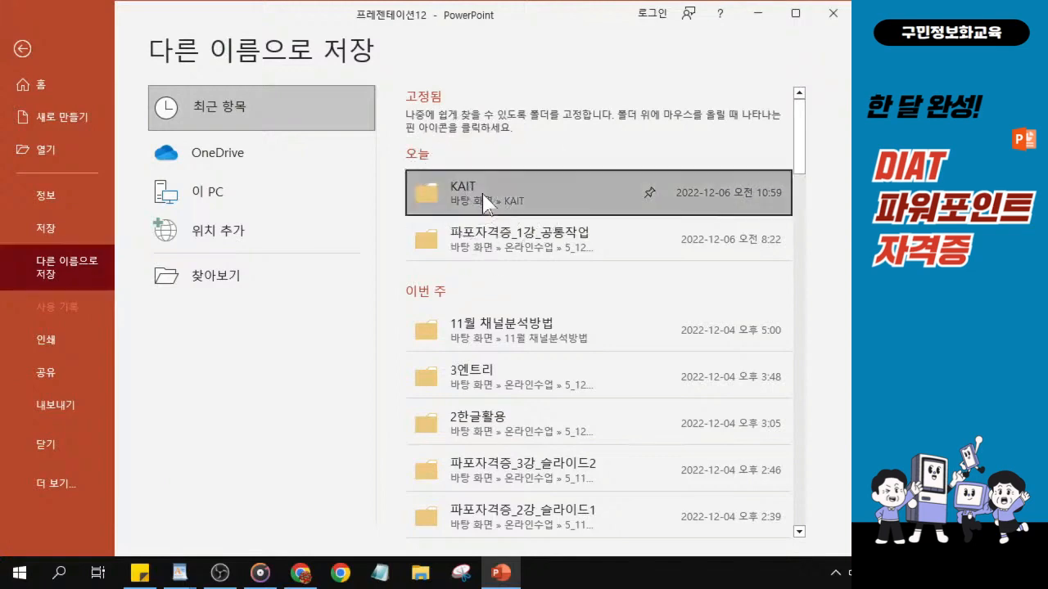
key(ctrl)
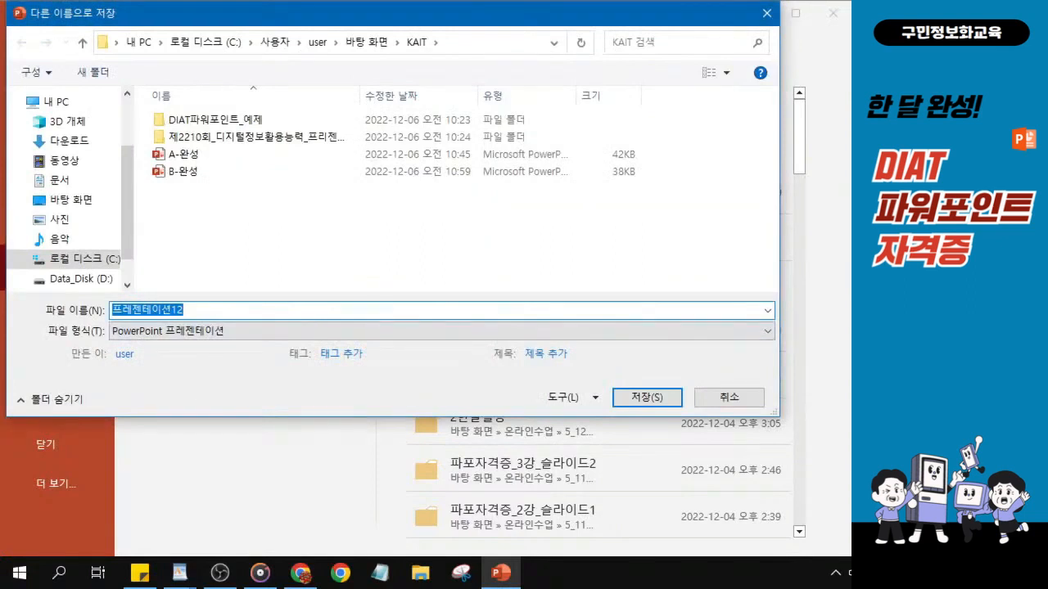
Save the presentation as C-완성 in the KAIT folder.
text(ㅊ)
key(Hangul)
key(BackSpace)
text(C-)
key(Hangul)
text(완ㅅㅓㅇ)
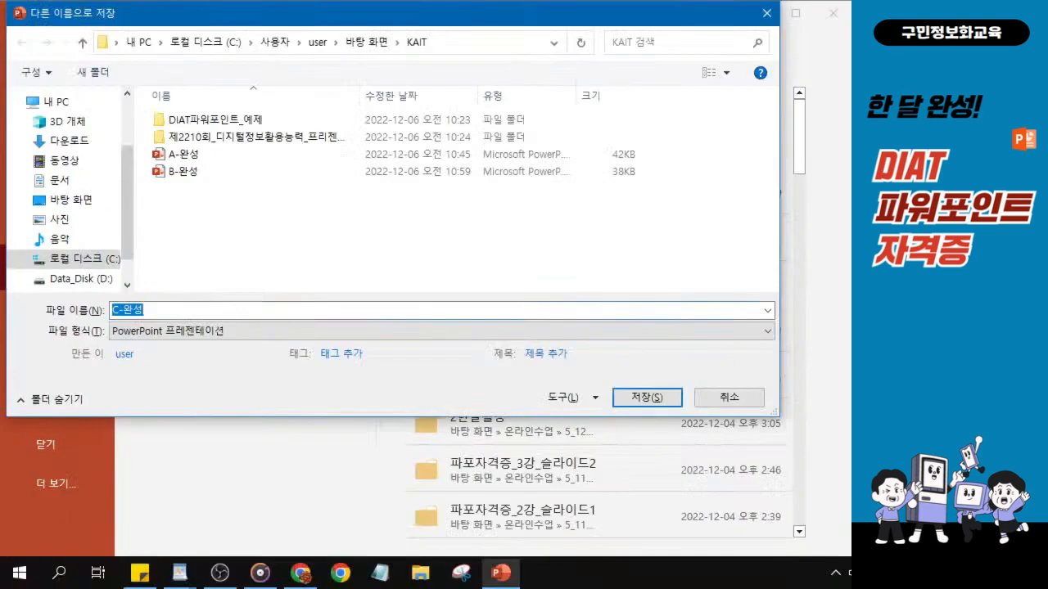
click(644, 399)
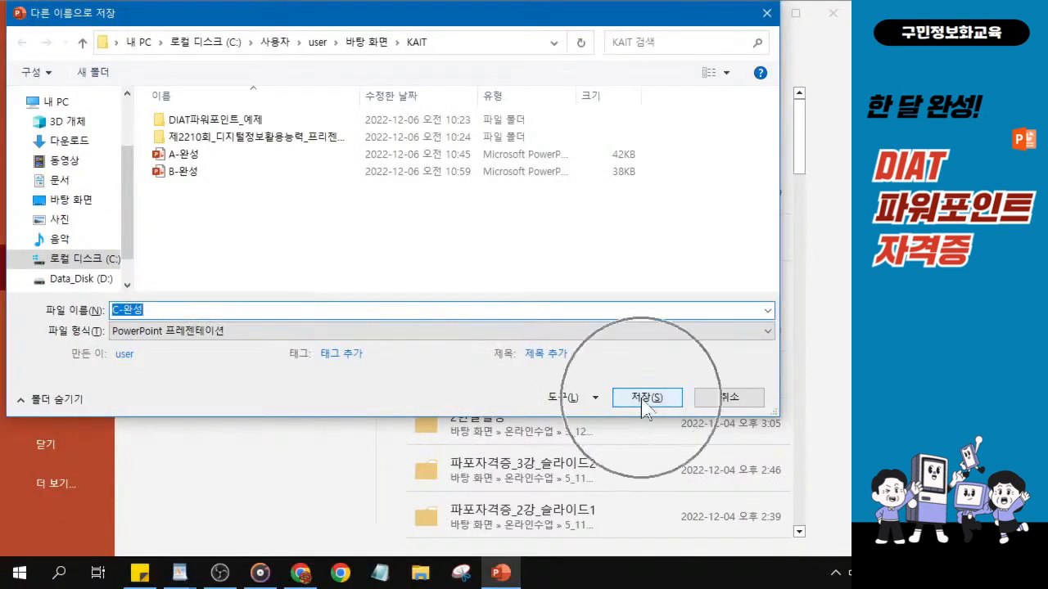
click(644, 400)
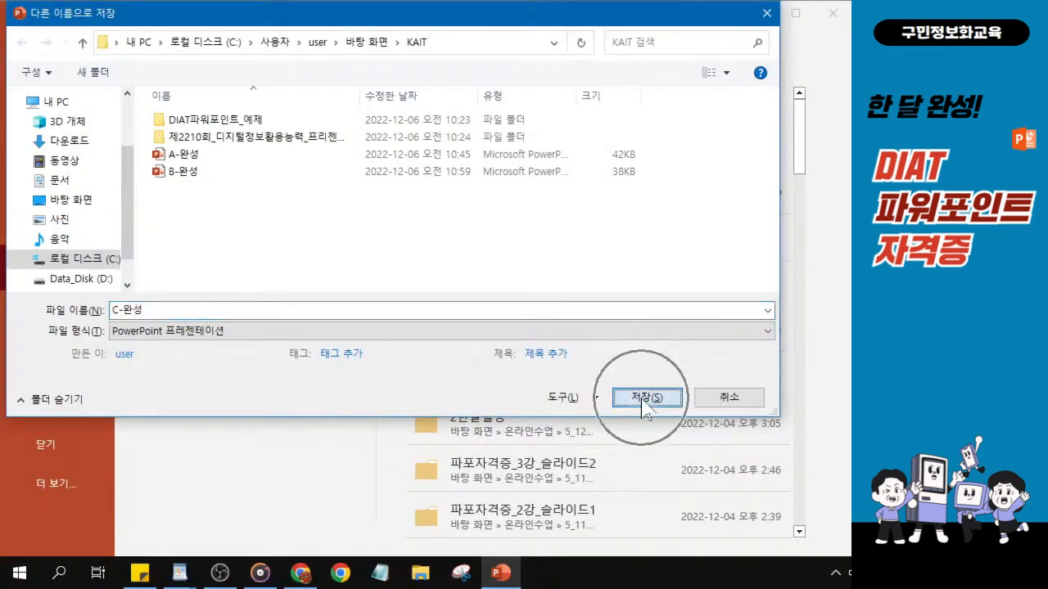
click(643, 399)
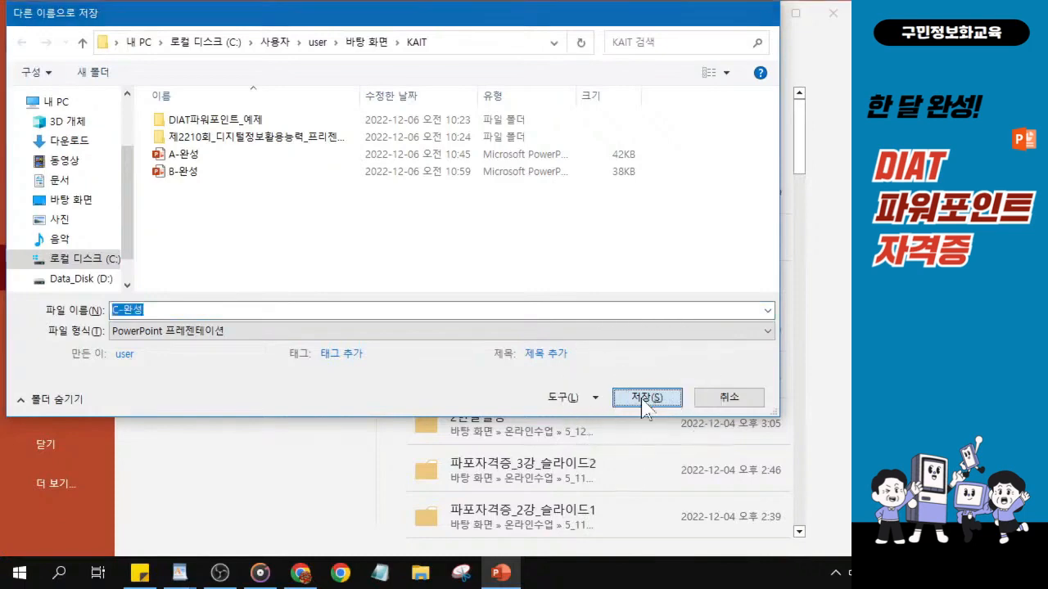
Close the C-완성 presentation and start a new blank presentation.
key(alt+Tab)
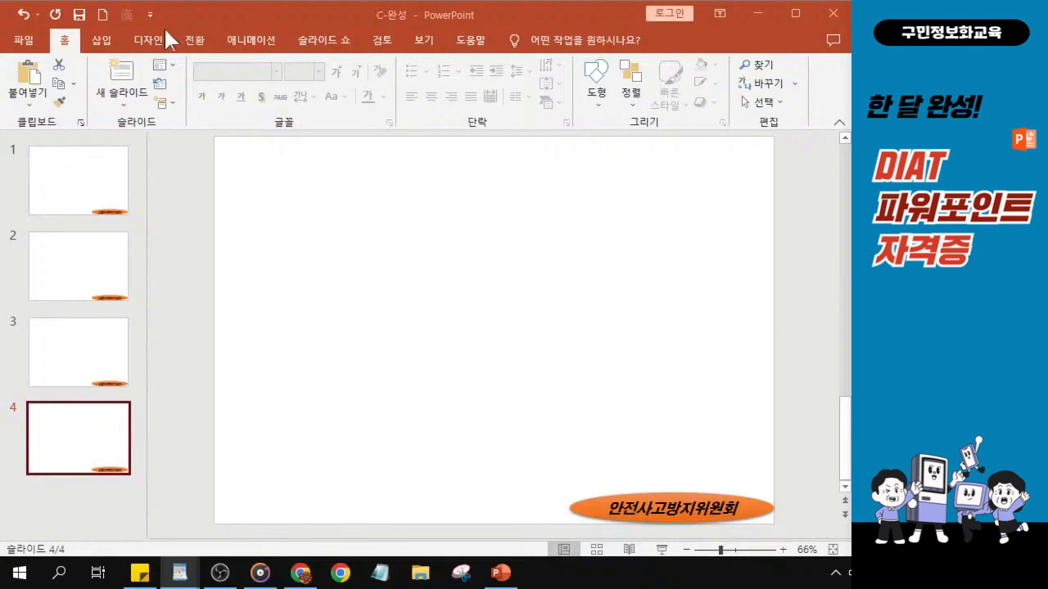
click(30, 45)
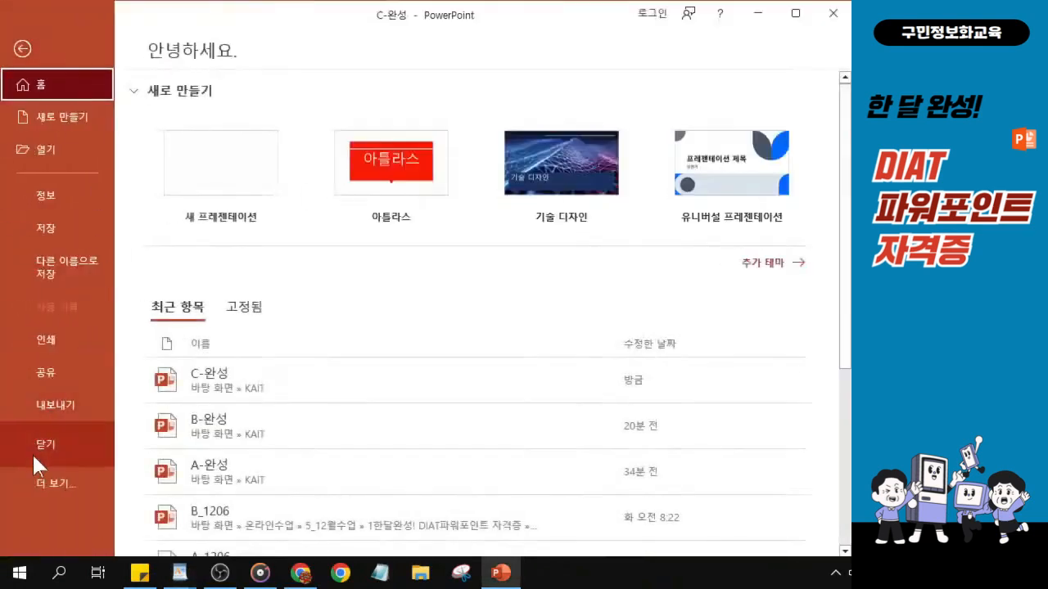
click(45, 455)
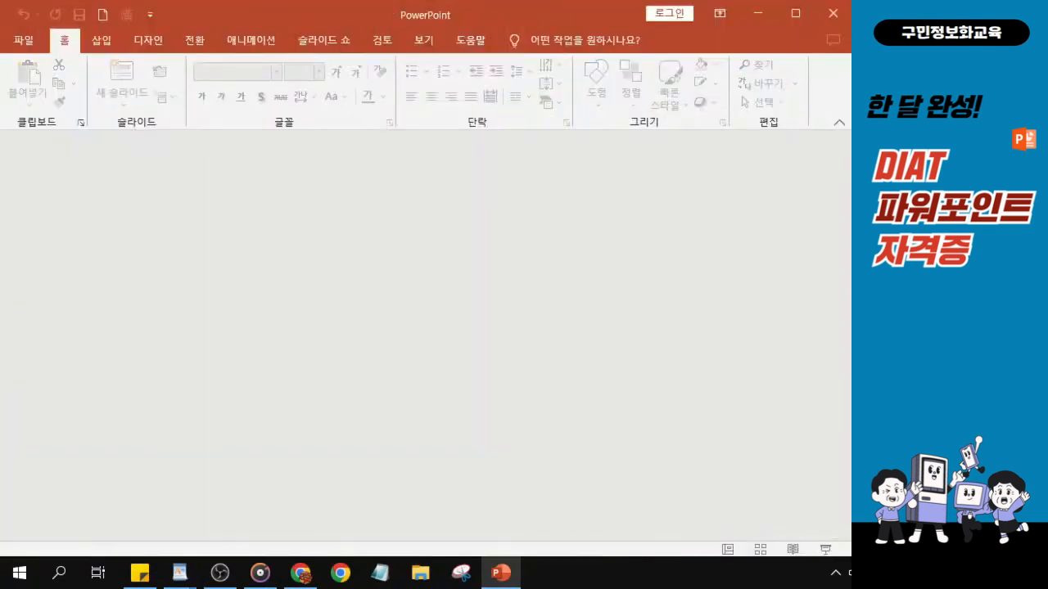
click(31, 41)
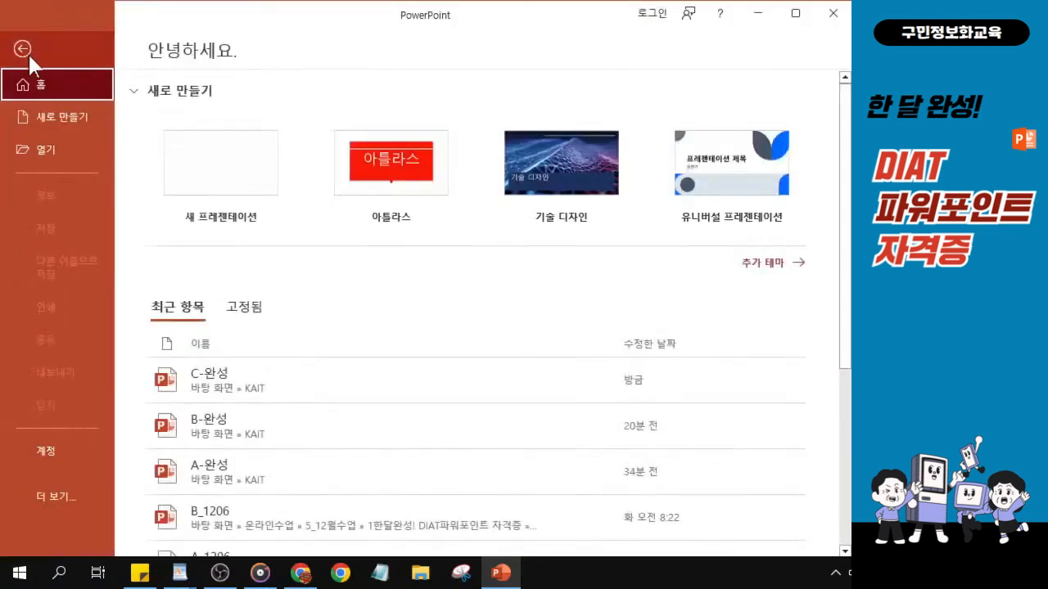
click(241, 170)
click(241, 172)
click(241, 174)
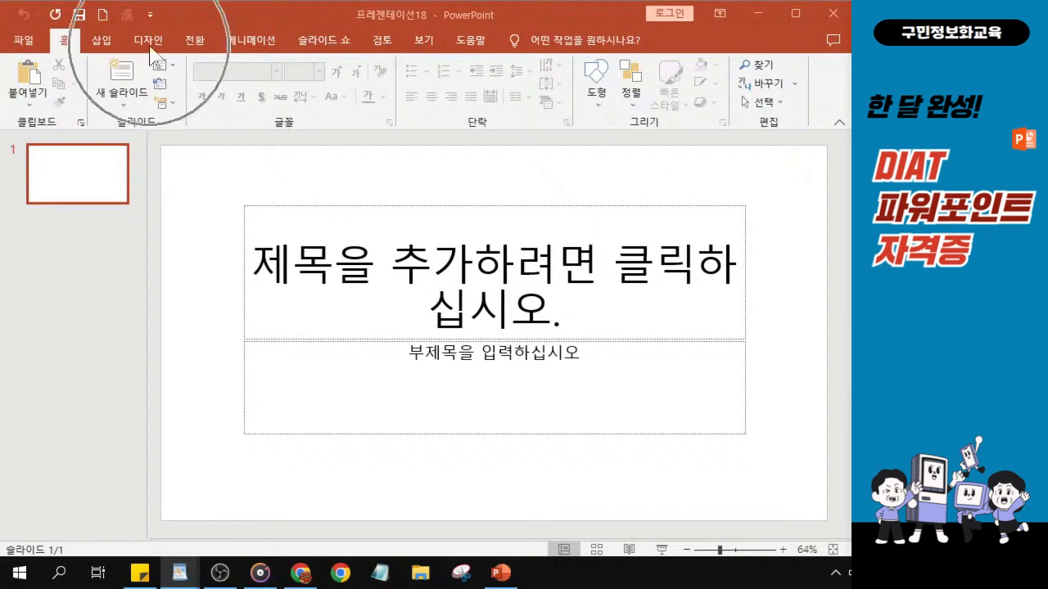
Set the slide size to A4 paper (210x297mm) with landscape slide orientation.
click(150, 41)
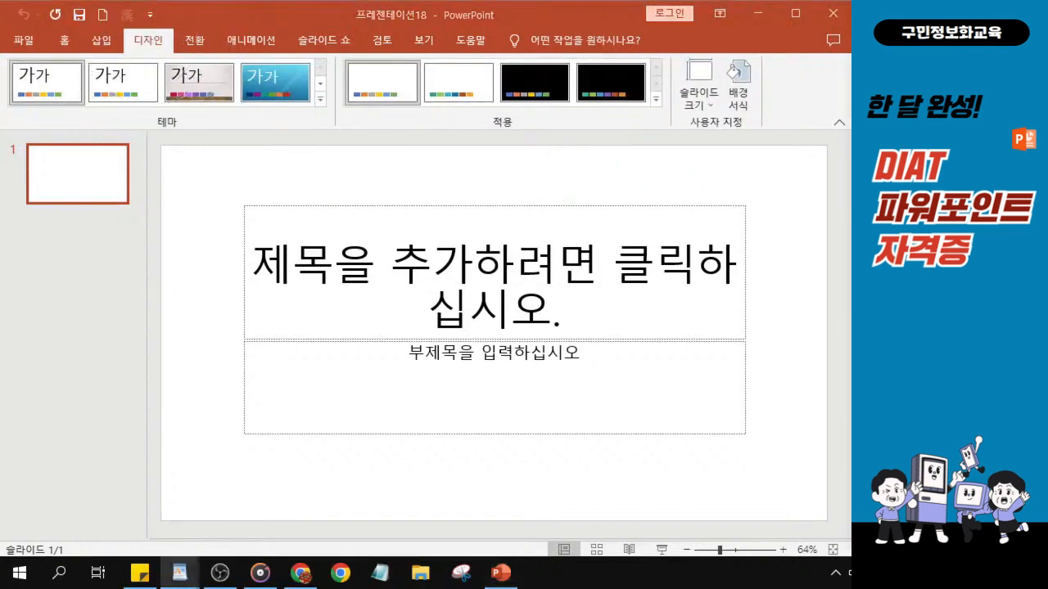
click(701, 97)
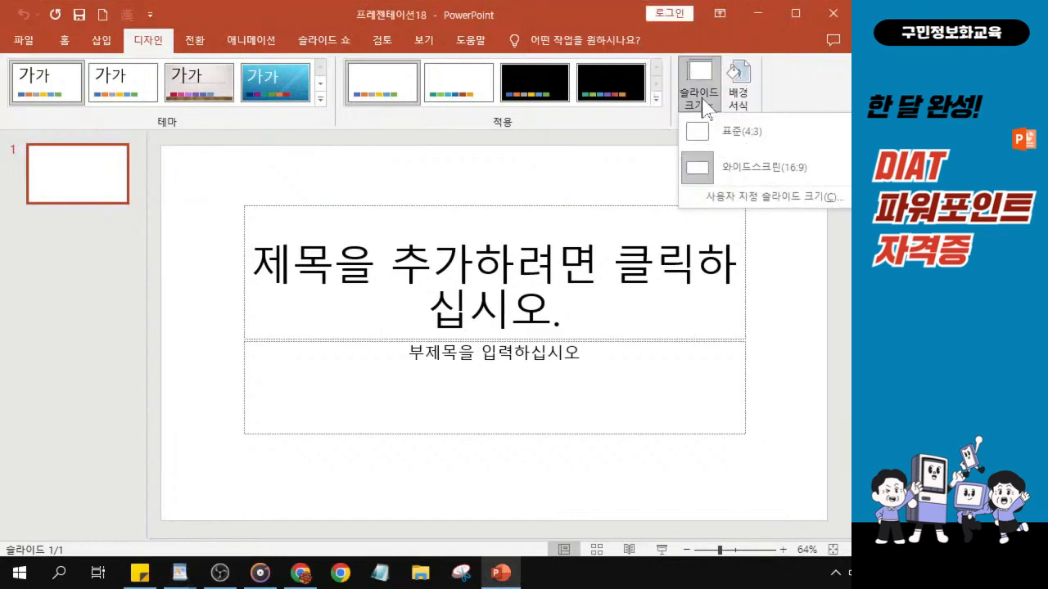
click(717, 197)
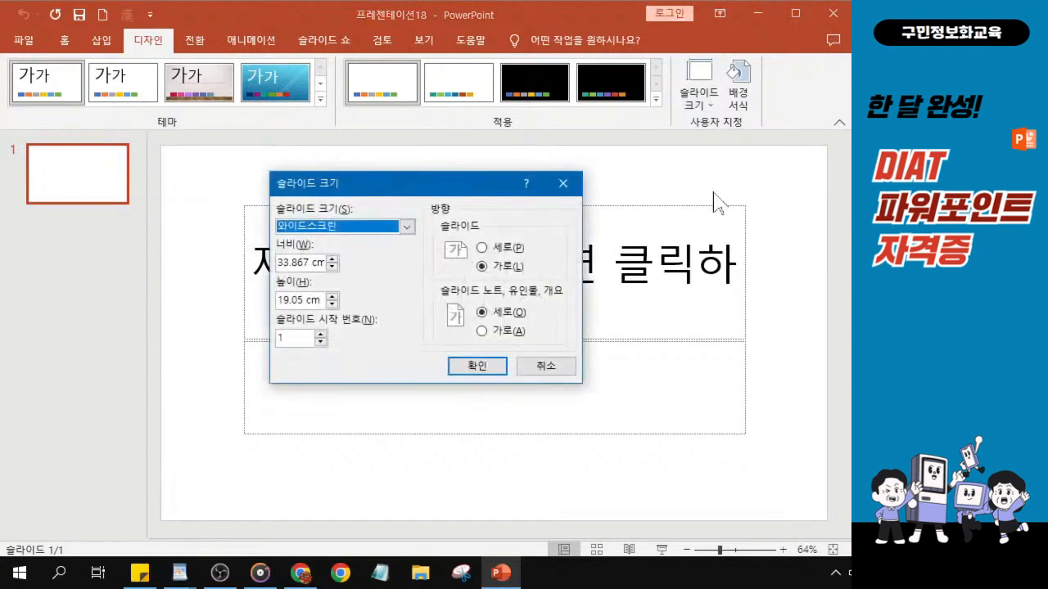
click(407, 227)
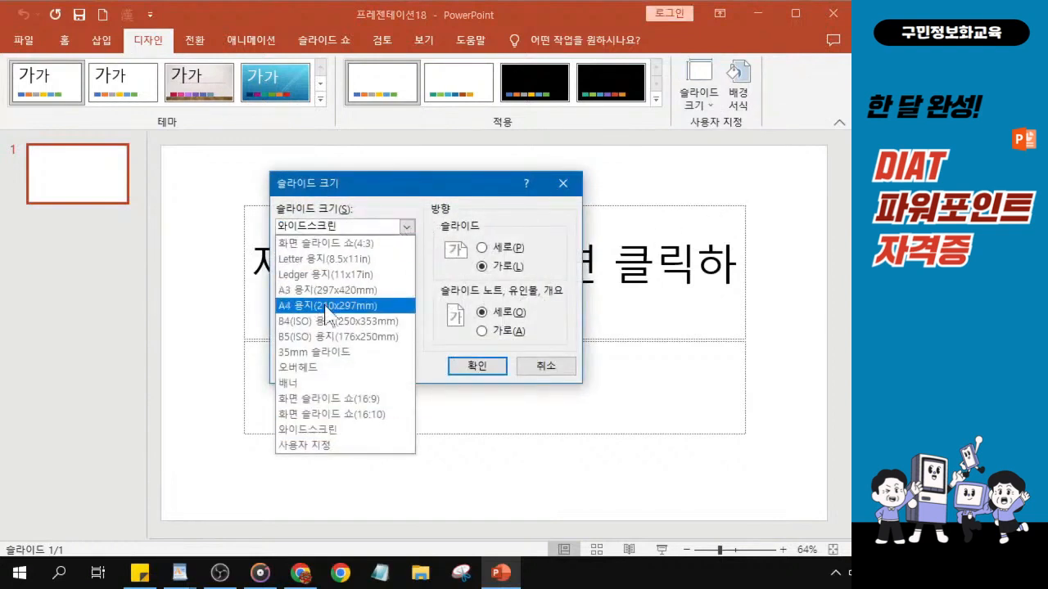
click(326, 305)
click(326, 305)
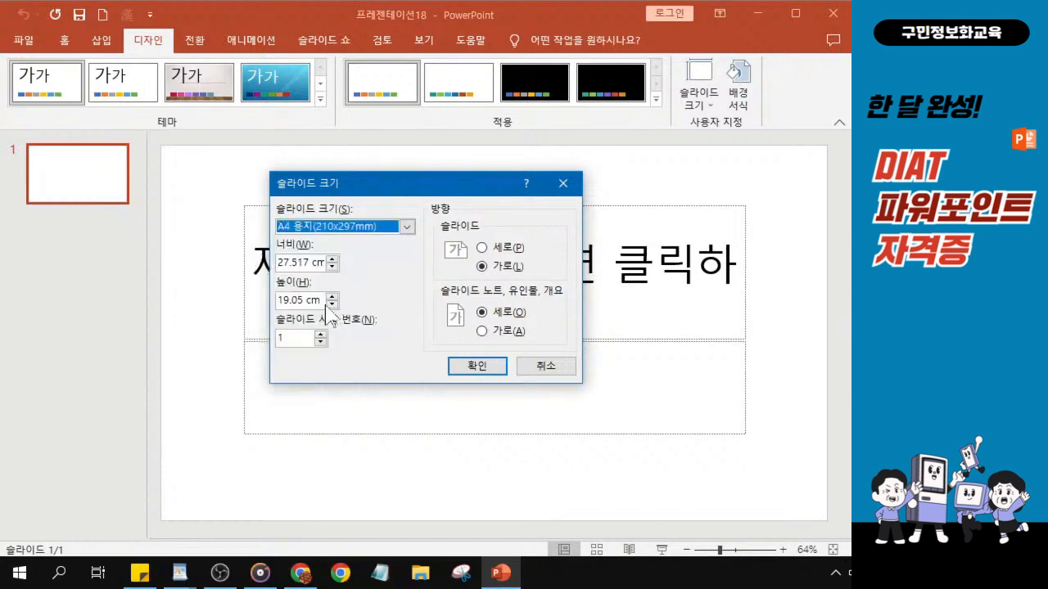
click(501, 269)
click(479, 368)
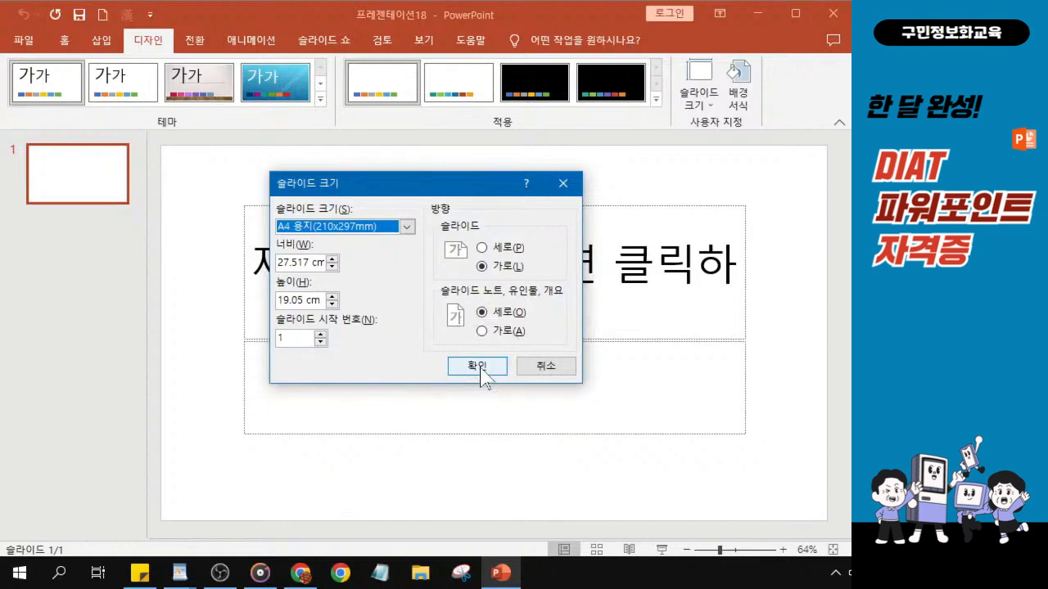
click(480, 370)
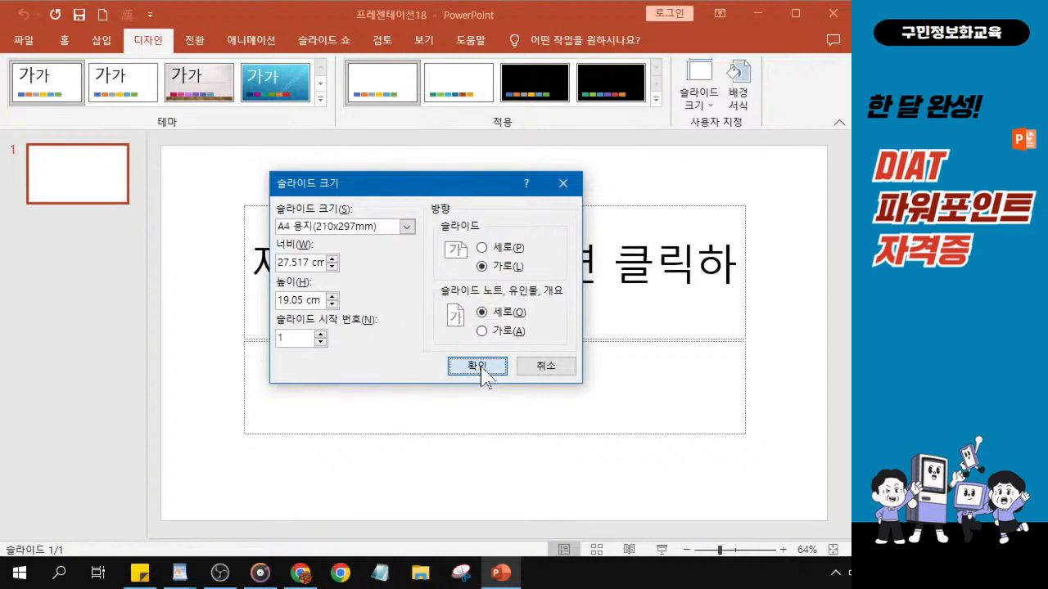
click(483, 369)
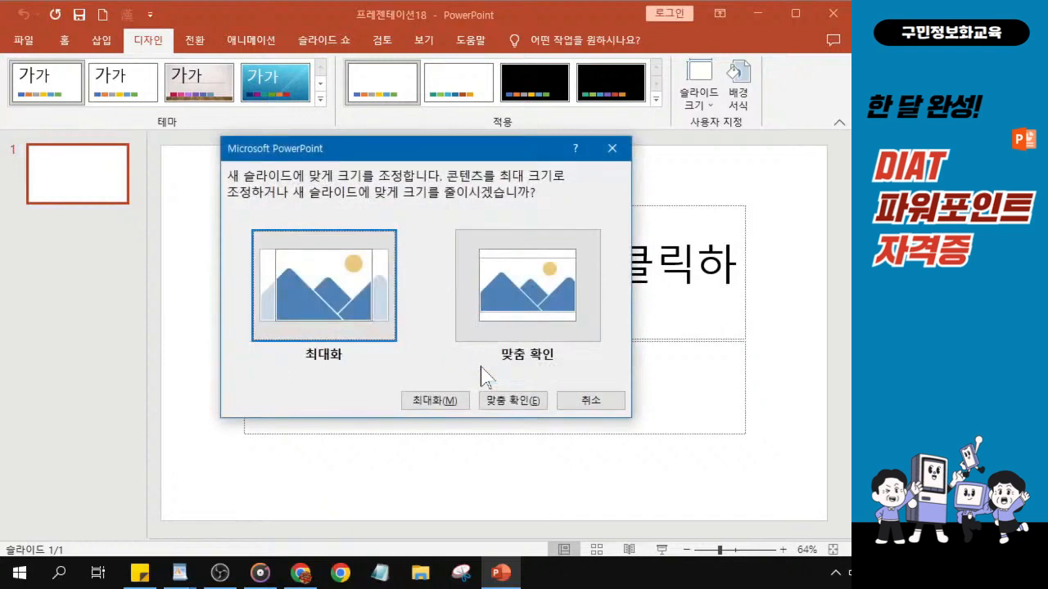
Choose to ensure fit when scaling the content to the new slide size.
key(ctrl)
key(ctrl)
key(ctrl)
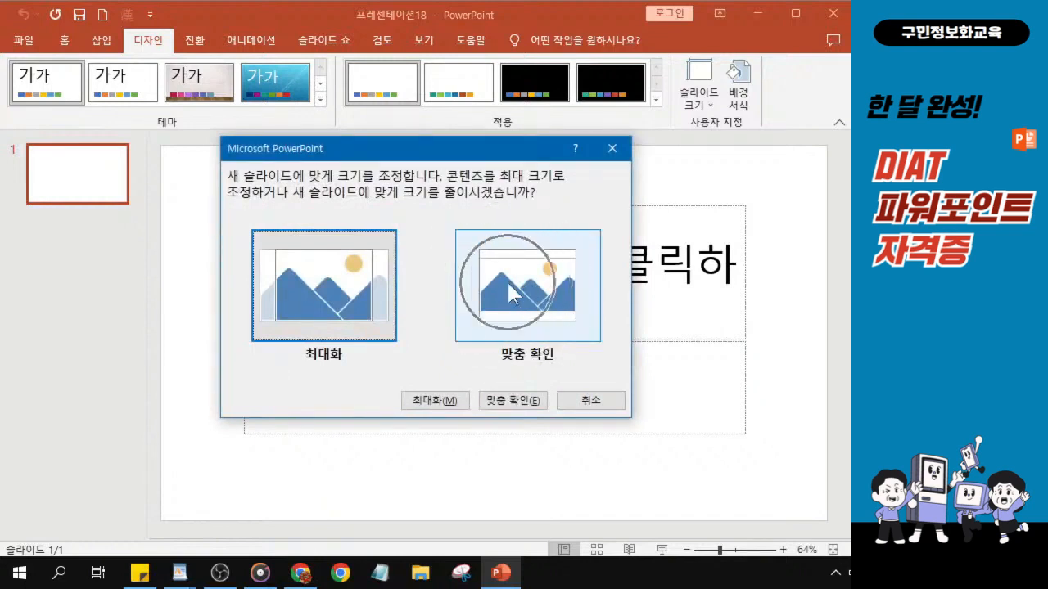
click(507, 280)
key(ctrl)
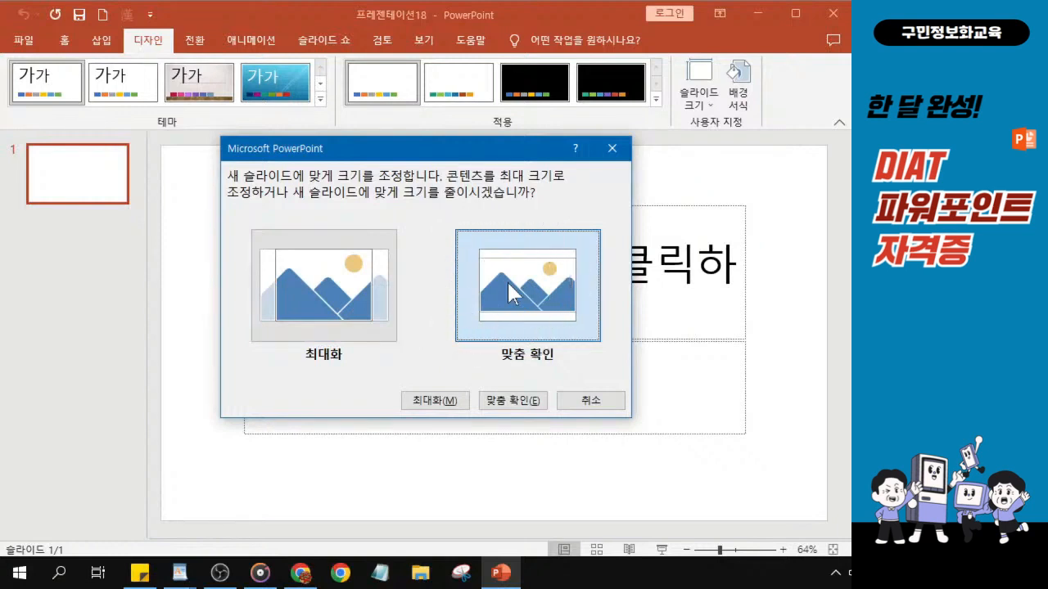
key(ctrl)
key(ctrl)
click(508, 290)
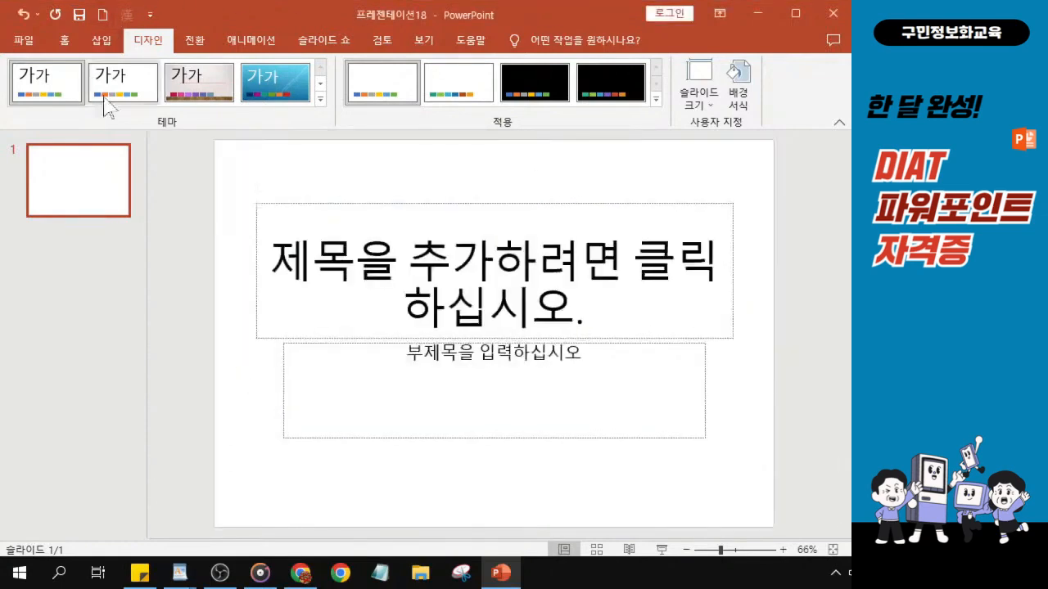
Apply the second built-in theme from the theme gallery to the presentation.
key(ctrl)
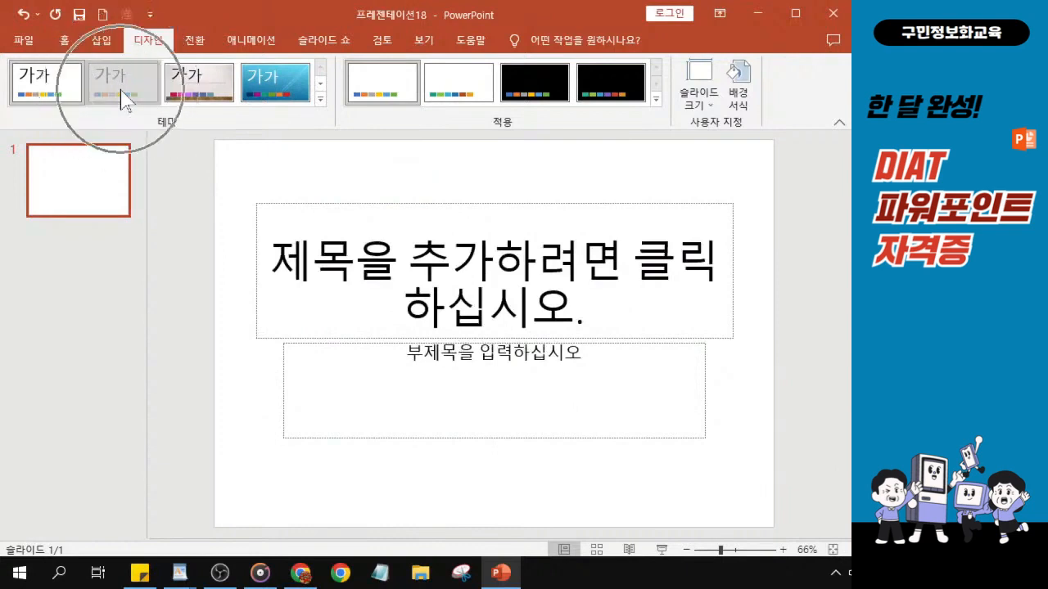
click(122, 99)
key(ctrl)
key(ctrl)
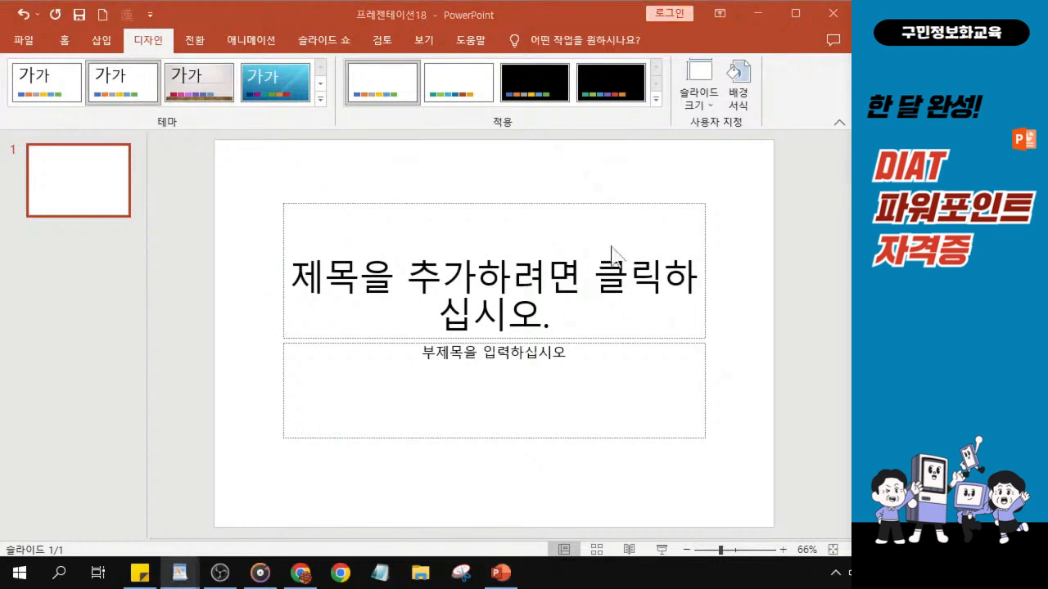
Switch the presentation to Slide Master view.
click(424, 45)
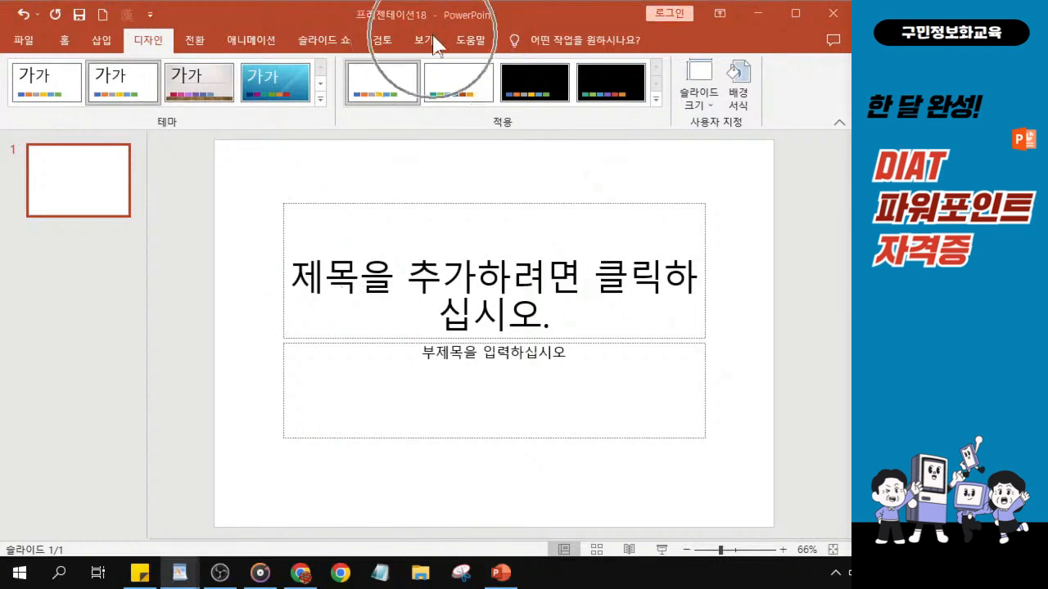
click(422, 48)
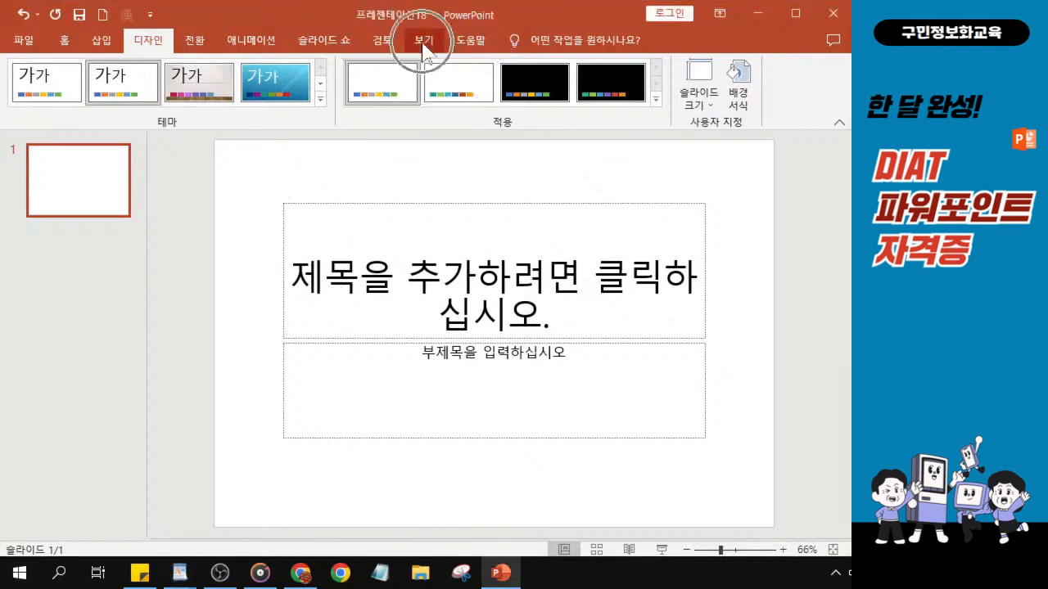
click(423, 45)
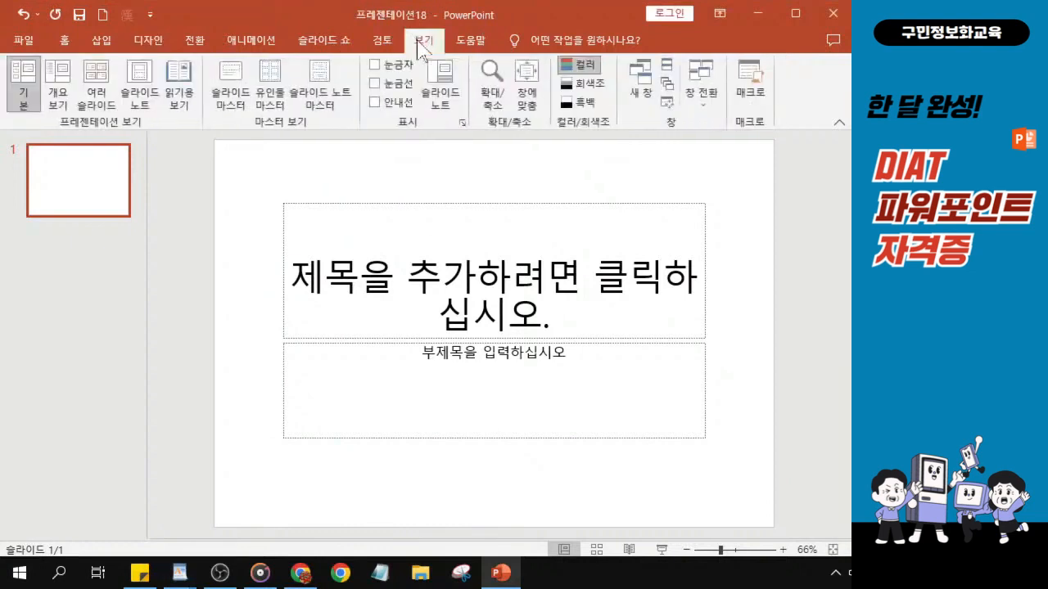
key(alt+Tab)
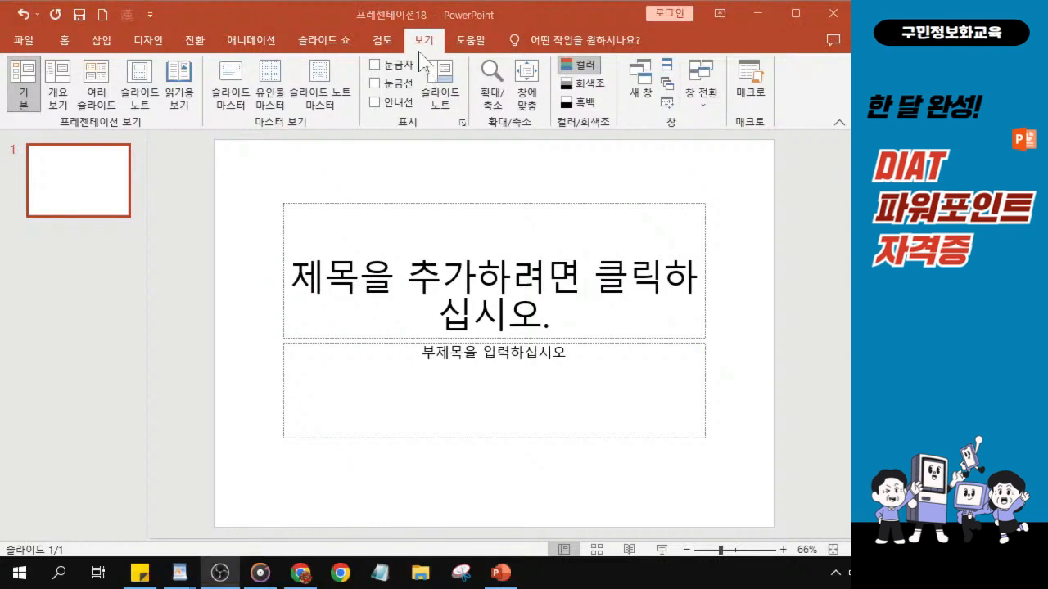
key(alt+Tab)
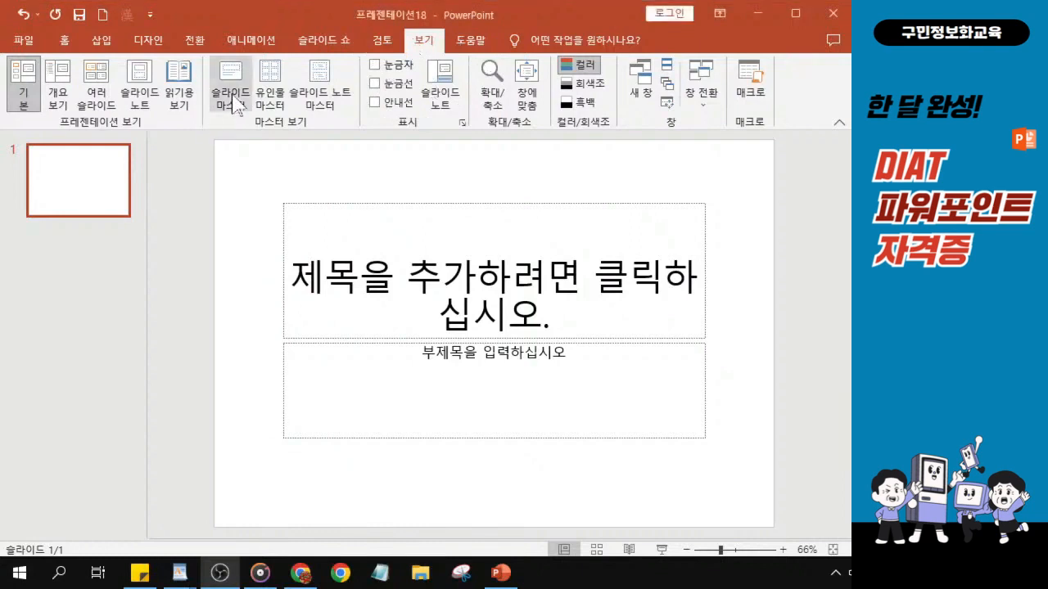
key(ctrl)
key(ctrl)
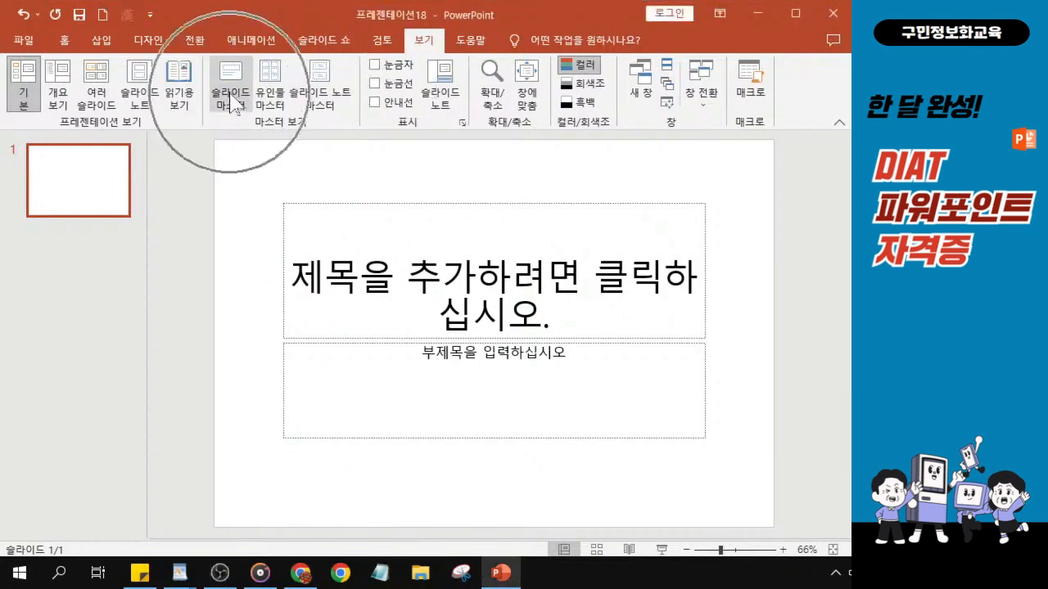
key(ctrl)
key(ctrl)
key(ctrl)
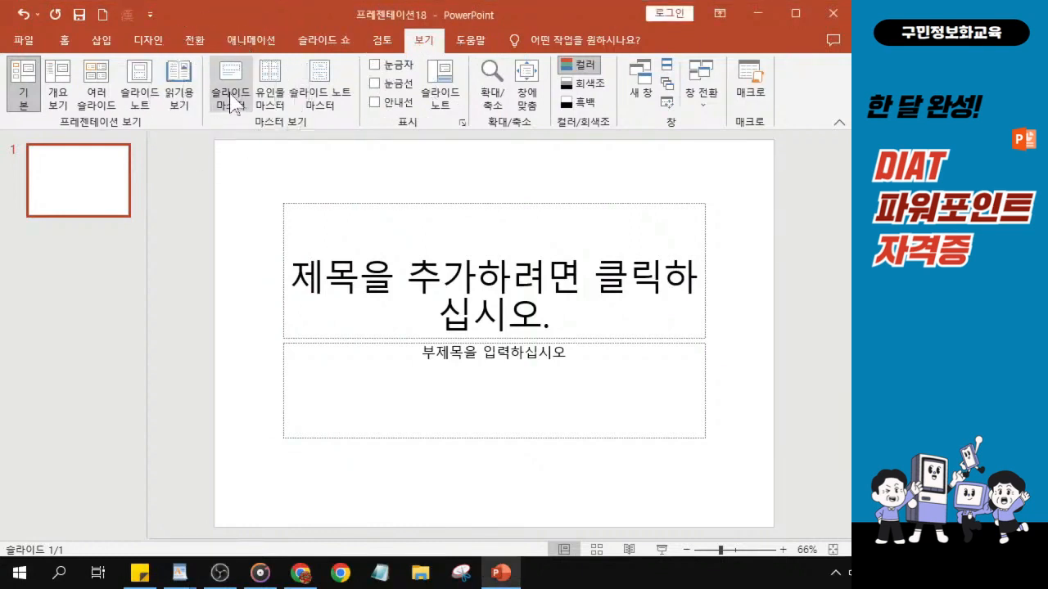
key(ctrl)
key(ctrl)
key(ctrl)
key(ctrl)
key(ctrl)
key(ctrl)
click(231, 97)
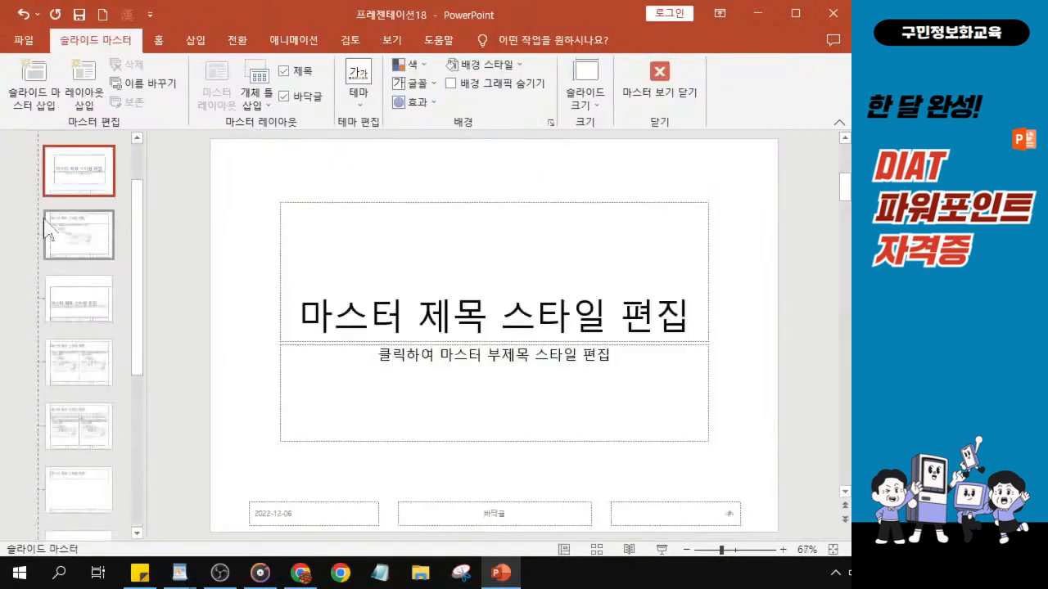
Select the top-level slide master in the master thumbnail list.
key(ctrl)
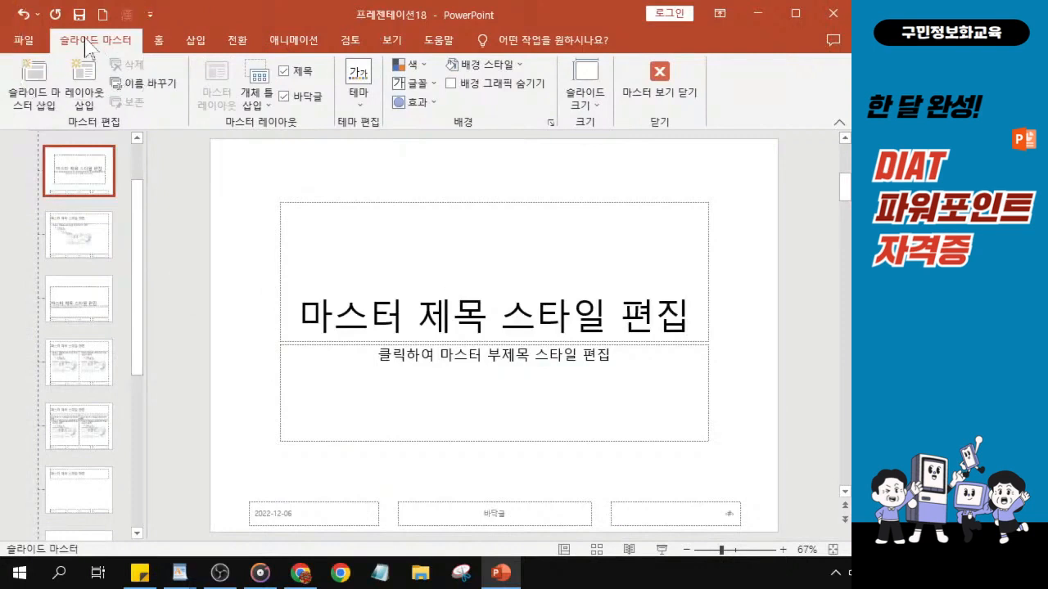
scroll(139, 262, up, 2)
scroll(136, 286, down, 4)
scroll(144, 205, up, 4)
scroll(131, 238, down, 1)
scroll(133, 270, up, 1)
key(ctrl)
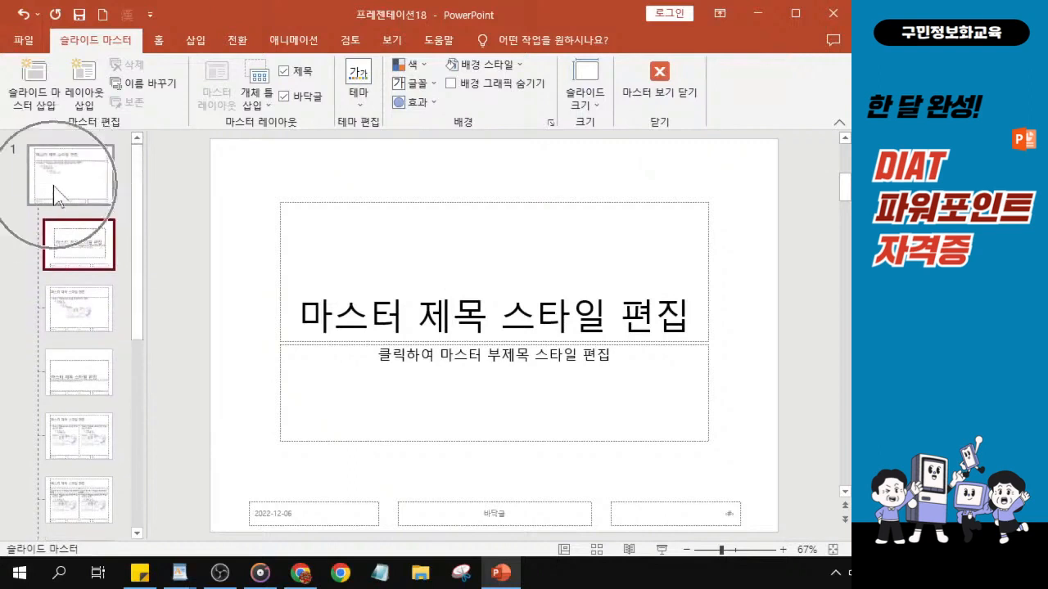
click(56, 190)
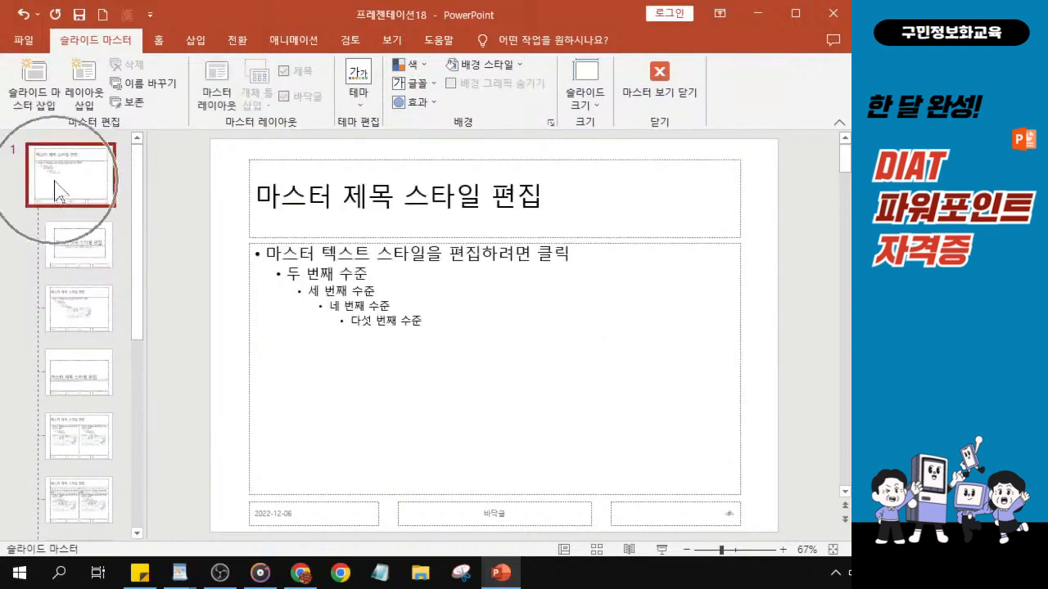
click(57, 190)
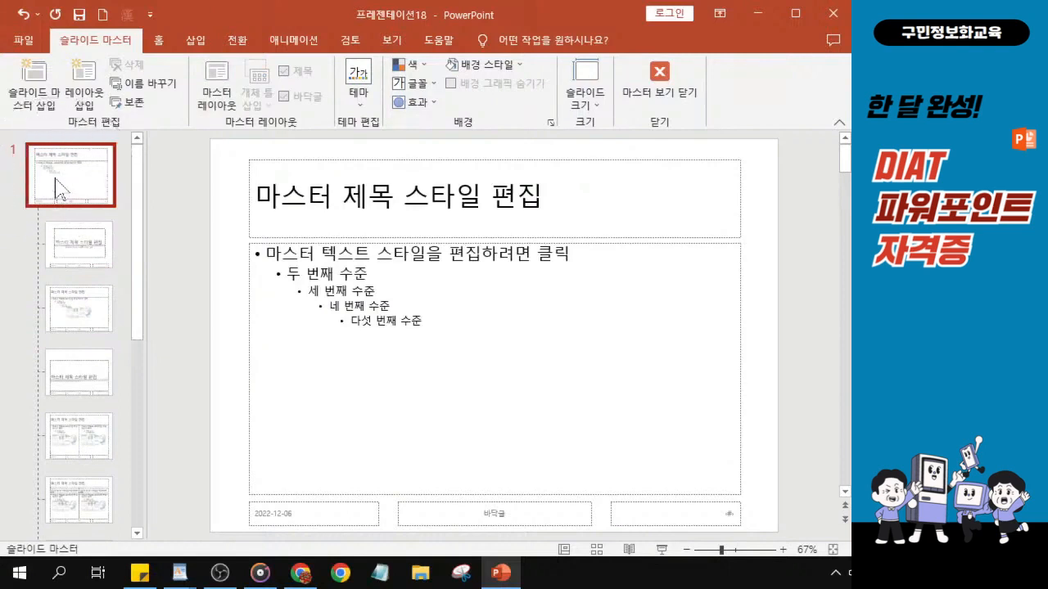
click(57, 190)
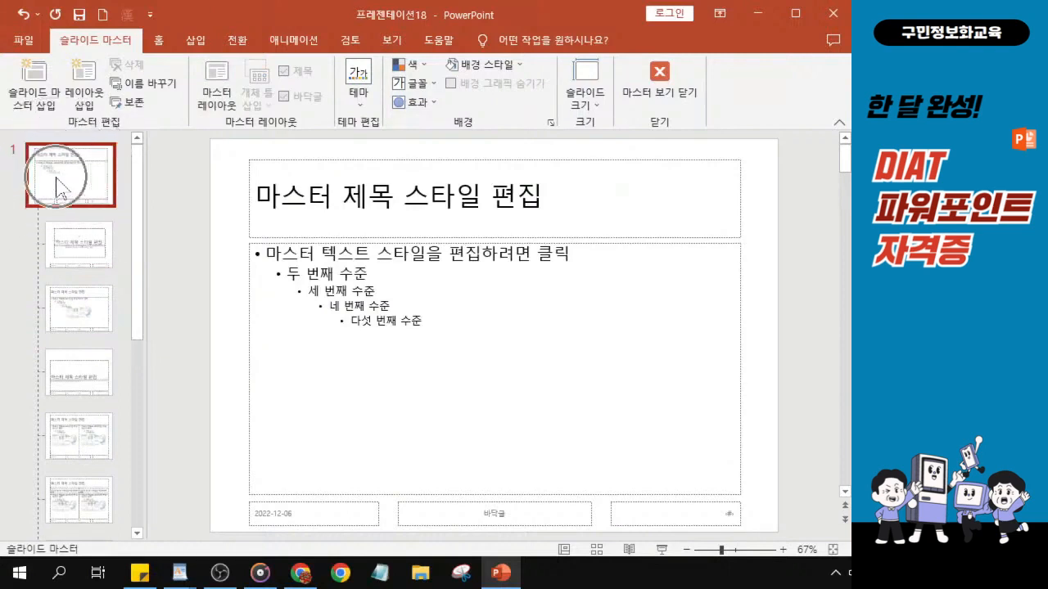